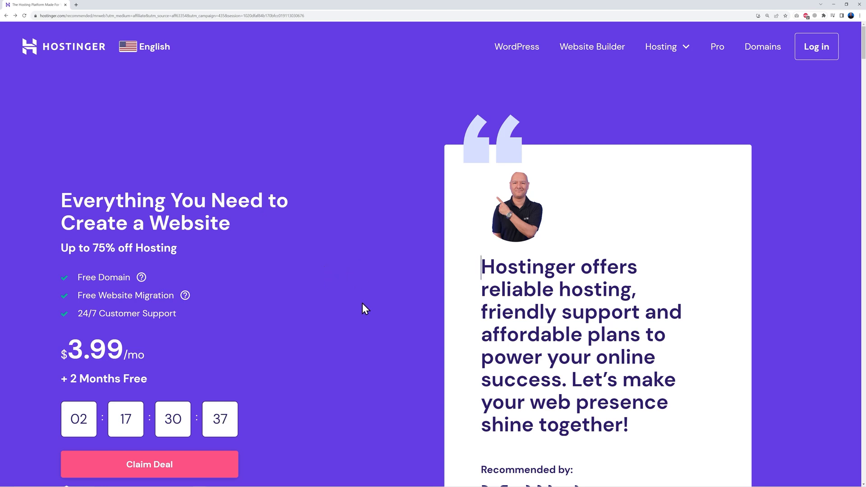
Scroll to the hosting plan cards: Premium $2.99/mo, Business $3.99/mo and Cloud Startup $9.99/mo
{"action": "scroll", "coordinate": [365, 270], "scroll_direction": "down", "scroll_amount": 6}
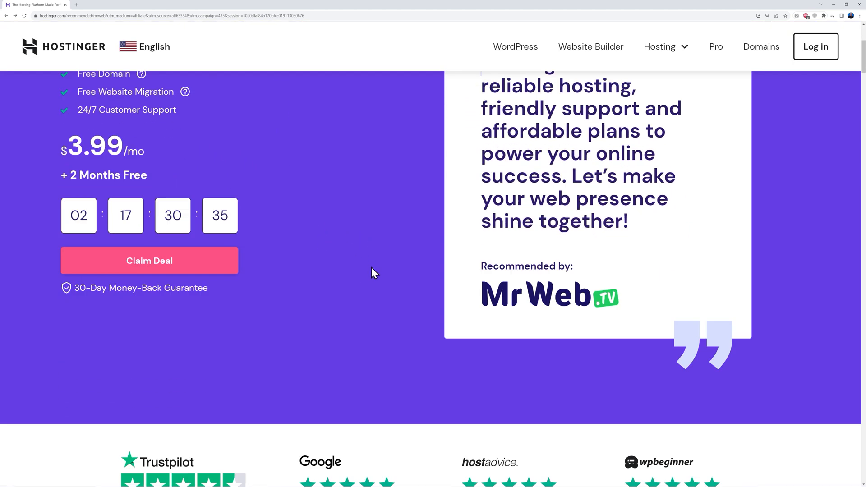
{"action": "scroll", "coordinate": [372, 270], "scroll_direction": "down", "scroll_amount": 8}
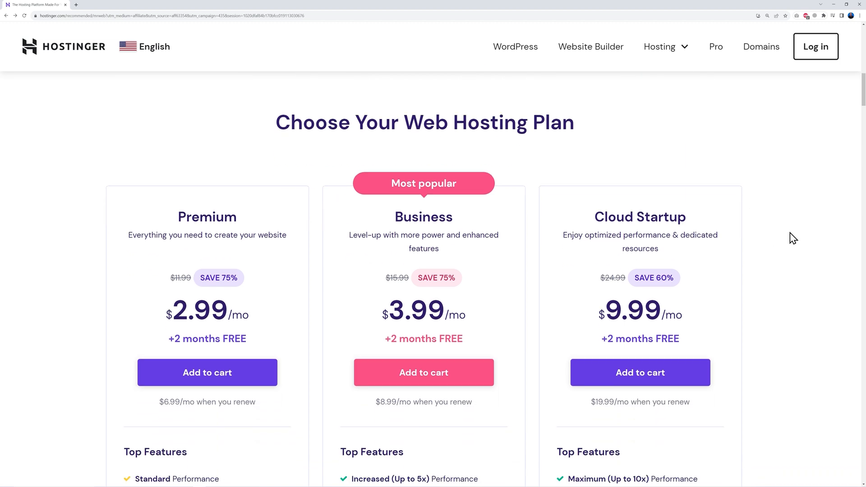
{"action": "scroll", "coordinate": [786, 238], "scroll_direction": "down", "scroll_amount": 1}
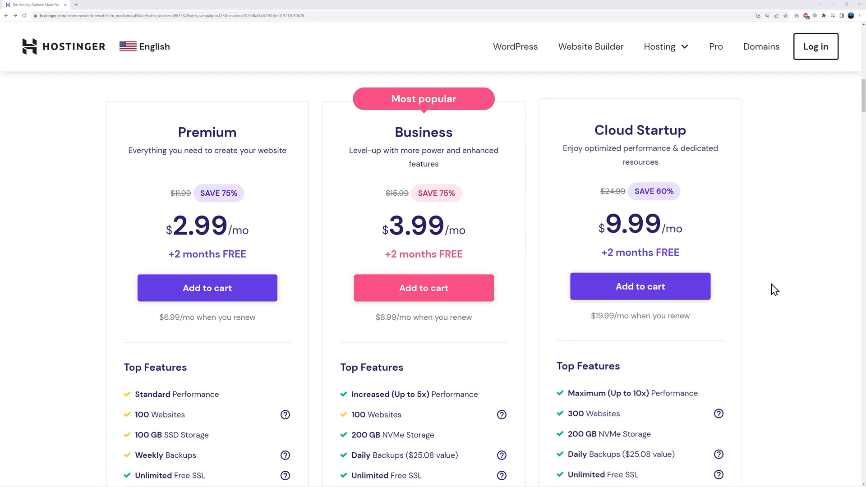
{"action": "scroll", "coordinate": [769, 319], "scroll_direction": "down", "scroll_amount": 5}
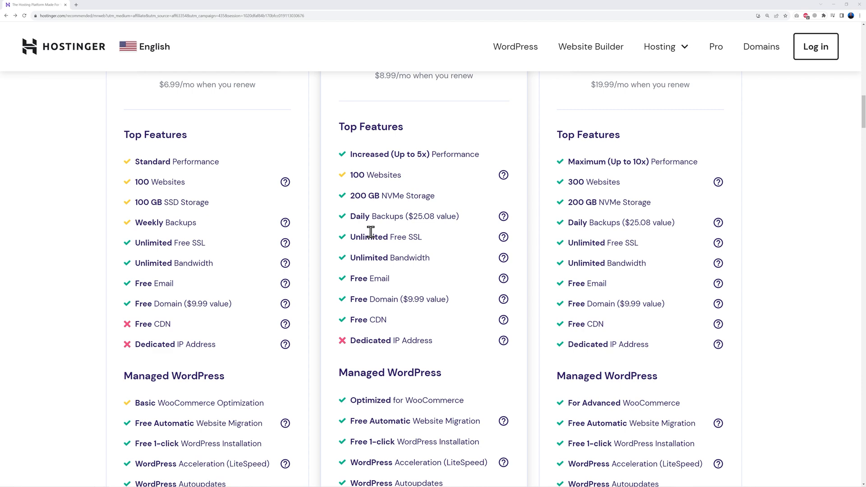
{"action": "scroll", "coordinate": [443, 284], "scroll_direction": "up", "scroll_amount": 5}
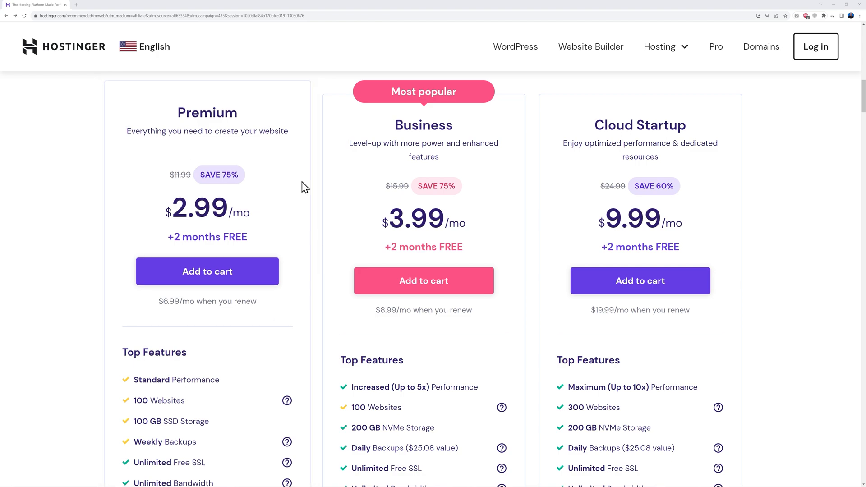
Add the Premium plan to the cart on the 48-month period and review checkout down to payment
{"action": "left_click", "coordinate": [209, 276]}
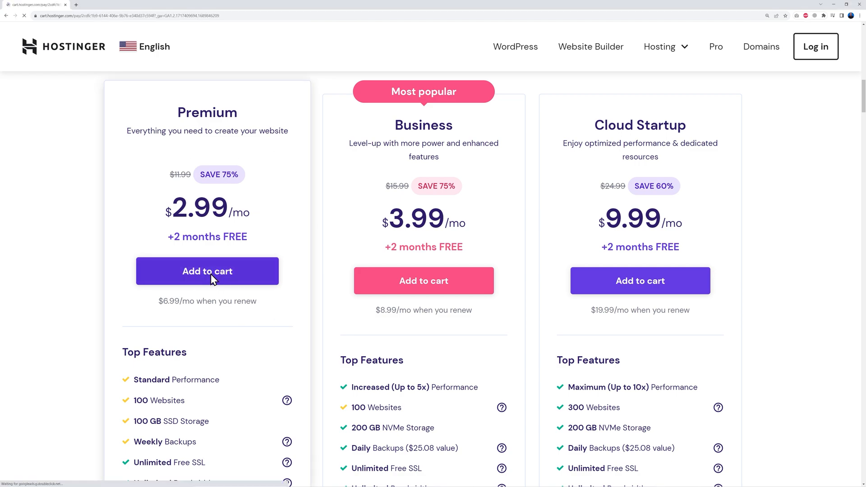
{"action": "scroll", "coordinate": [742, 311], "scroll_direction": "down", "scroll_amount": 2}
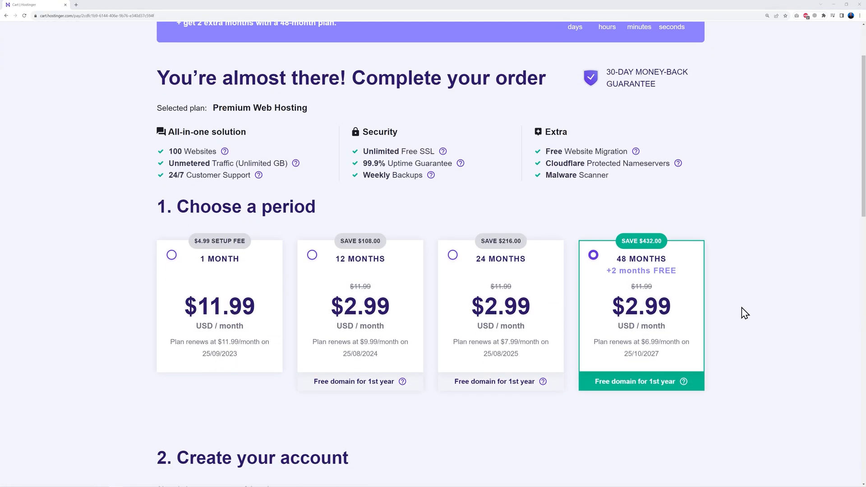
{"action": "scroll", "coordinate": [743, 312], "scroll_direction": "down", "scroll_amount": 2}
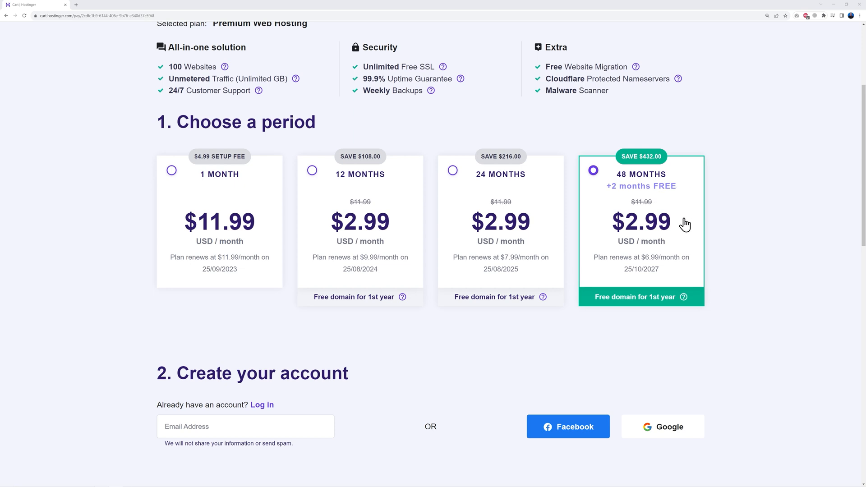
{"action": "scroll", "coordinate": [737, 236], "scroll_direction": "down", "scroll_amount": 6}
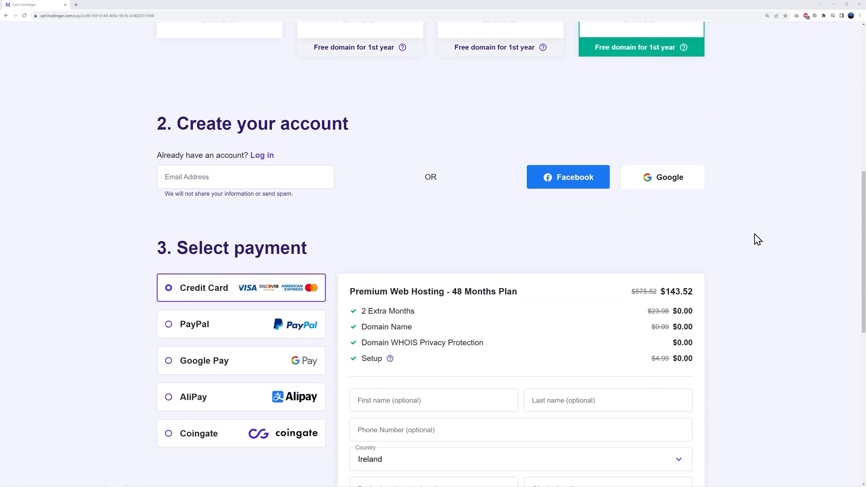
{"action": "scroll", "coordinate": [489, 167], "scroll_direction": "down", "scroll_amount": 1}
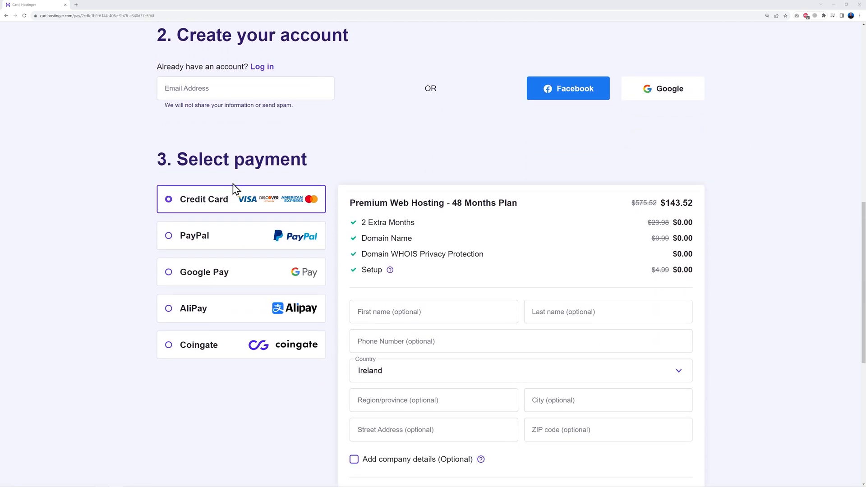
{"action": "scroll", "coordinate": [739, 358], "scroll_direction": "down", "scroll_amount": 3}
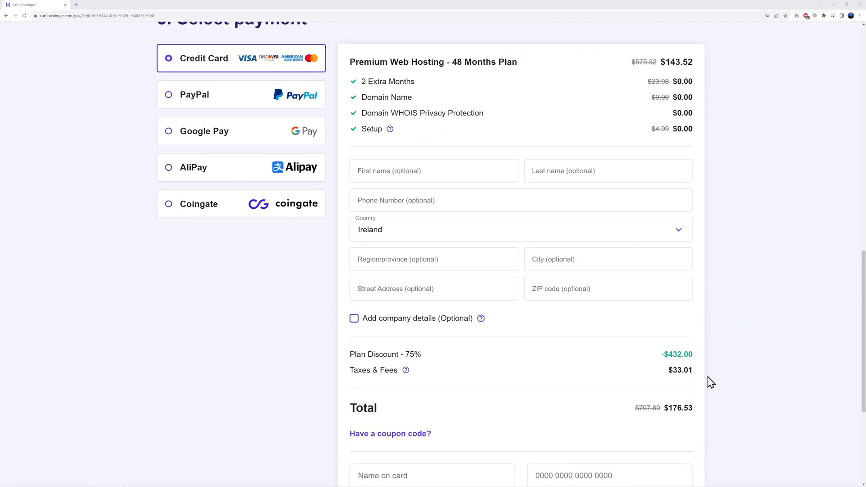
{"action": "scroll", "coordinate": [726, 346], "scroll_direction": "down", "scroll_amount": 3}
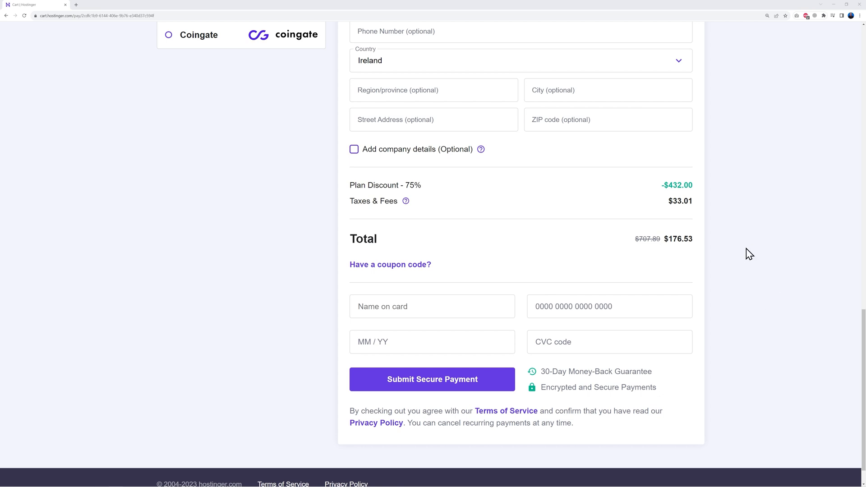
Apply coupon code MRWEB, cutting the total to $158.88 at 78% off
{"action": "left_click", "coordinate": [420, 266]}
{"action": "left_click", "coordinate": [450, 295]}
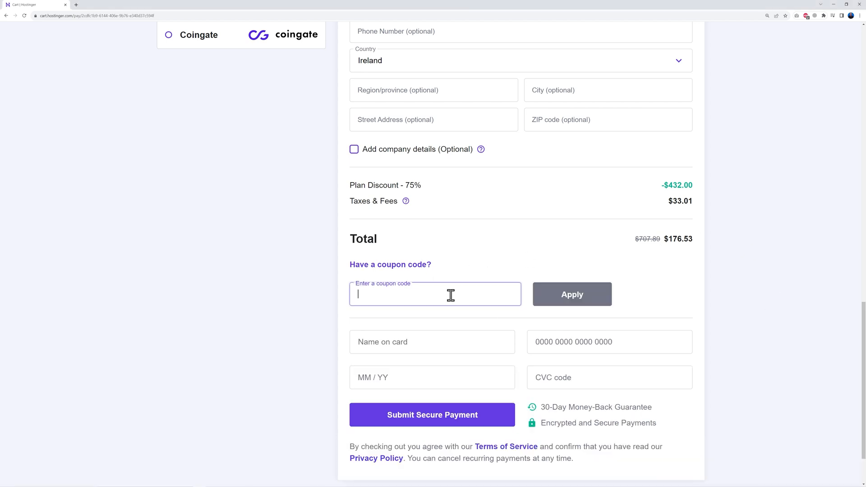
{"action": "type", "text": "MRWEB"}
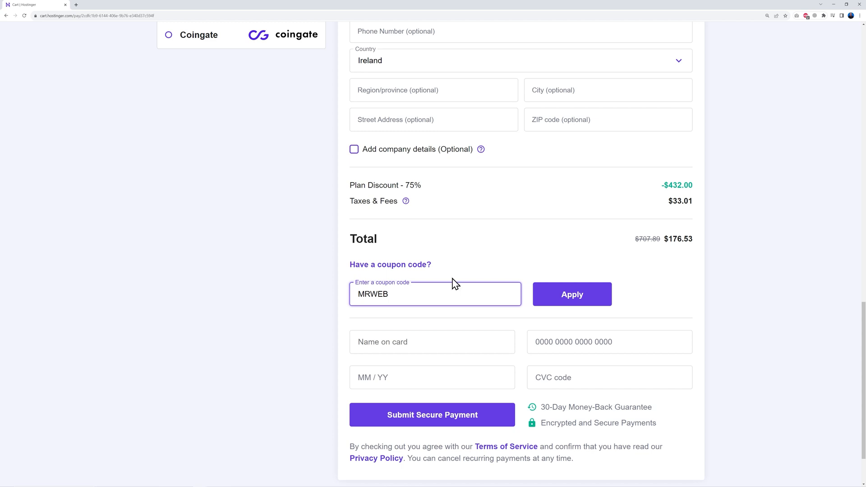
{"action": "left_click", "coordinate": [620, 269]}
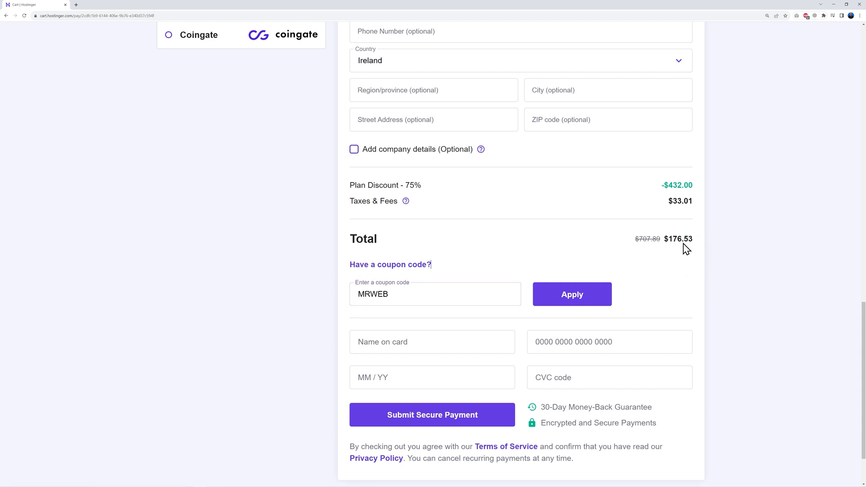
{"action": "left_click", "coordinate": [571, 301]}
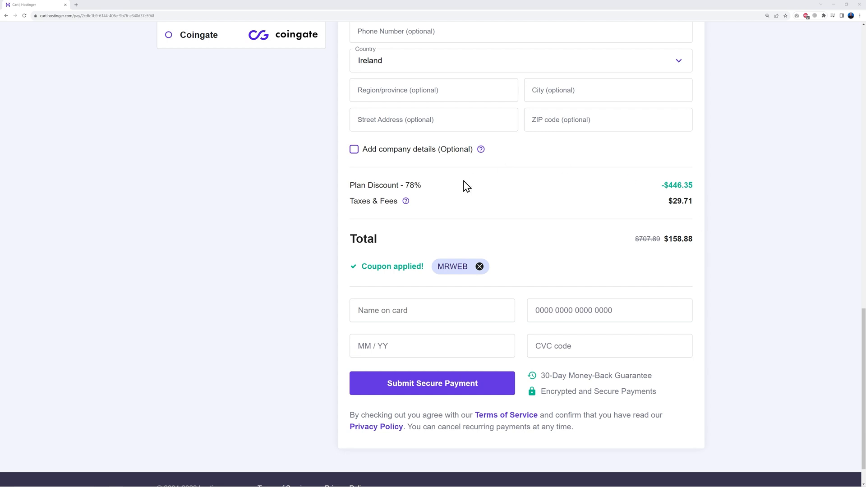
{"action": "double_click", "coordinate": [405, 185]}
{"action": "left_click", "coordinate": [468, 204]}
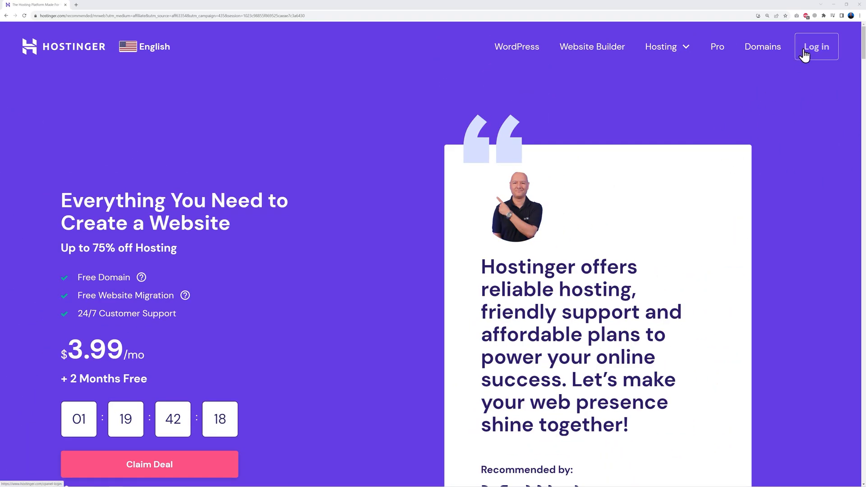
Log in to hPanel, start claiming the free domain and choose the .com extension
{"action": "left_click", "coordinate": [803, 56]}
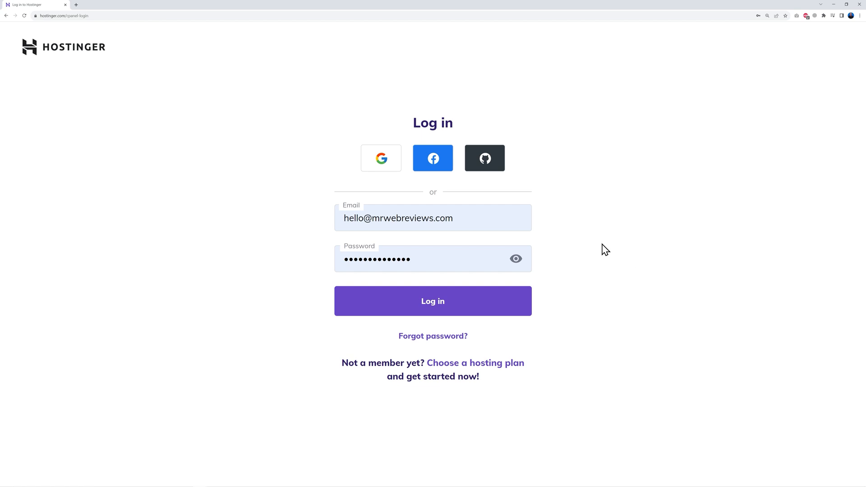
{"action": "left_click", "coordinate": [442, 309]}
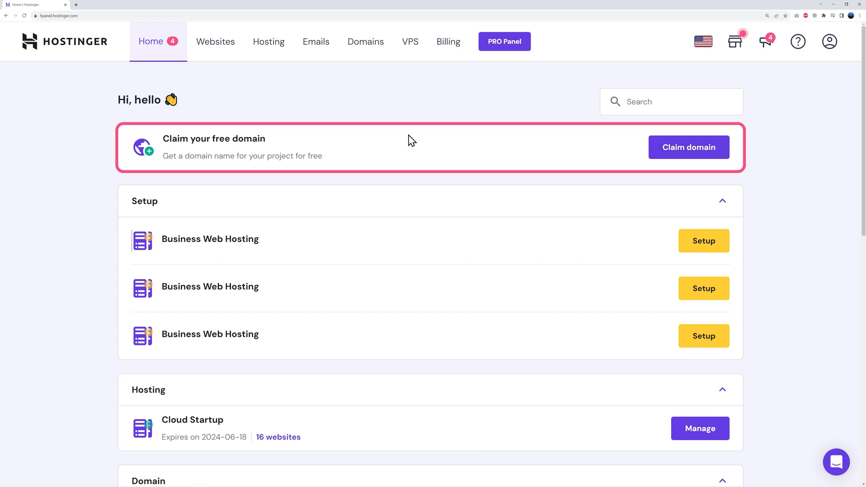
{"action": "left_click", "coordinate": [686, 154]}
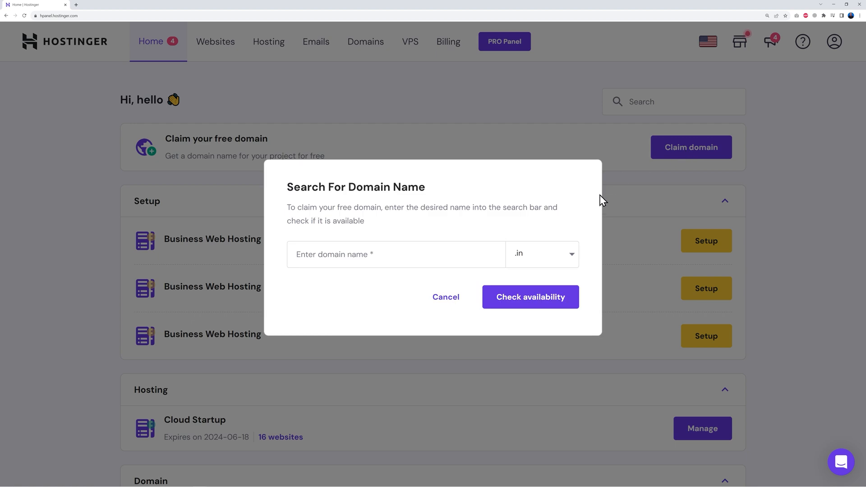
{"action": "left_click", "coordinate": [365, 253]}
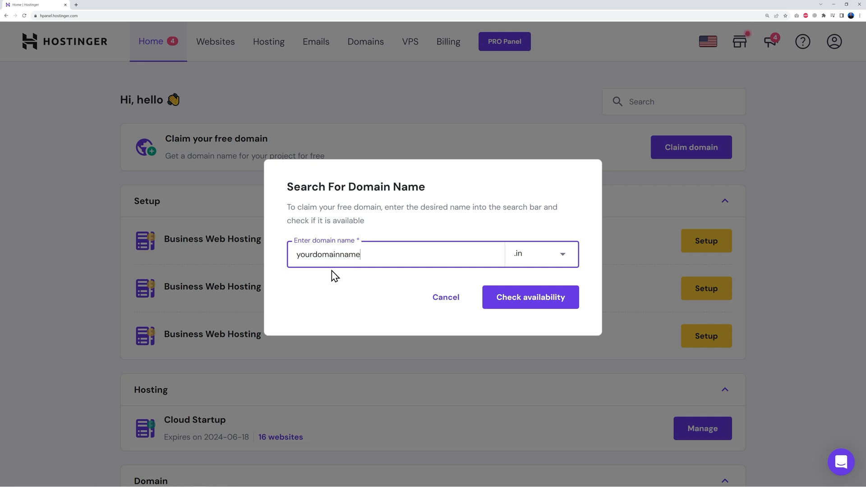
{"action": "left_click", "coordinate": [537, 259]}
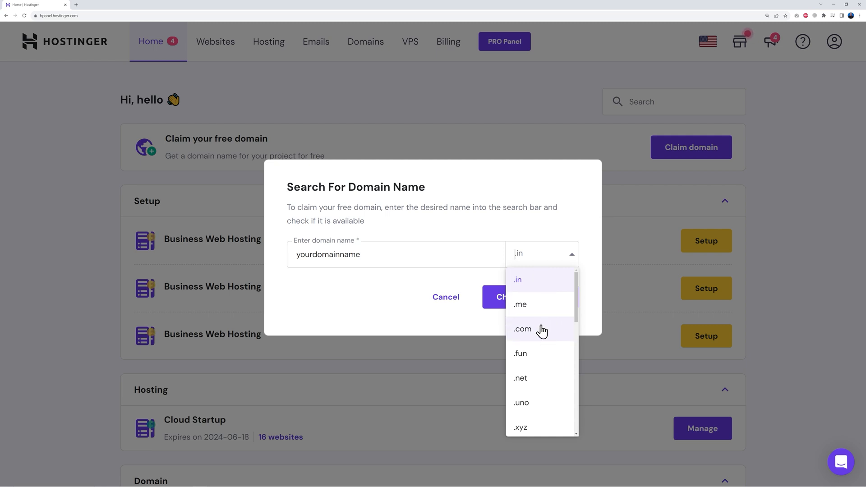
{"action": "scroll", "coordinate": [547, 373], "scroll_direction": "down", "scroll_amount": 2}
{"action": "scroll", "coordinate": [546, 372], "scroll_direction": "down", "scroll_amount": 9}
{"action": "scroll", "coordinate": [545, 374], "scroll_direction": "down", "scroll_amount": 2}
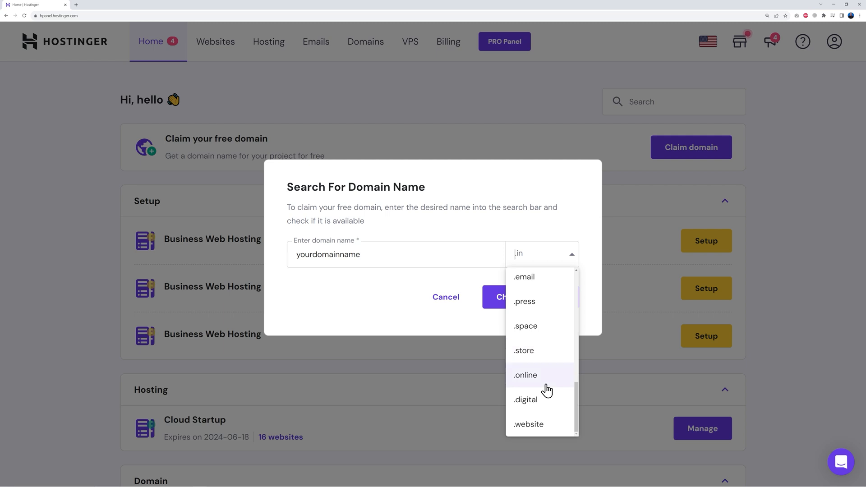
{"action": "scroll", "coordinate": [547, 390], "scroll_direction": "up", "scroll_amount": 10}
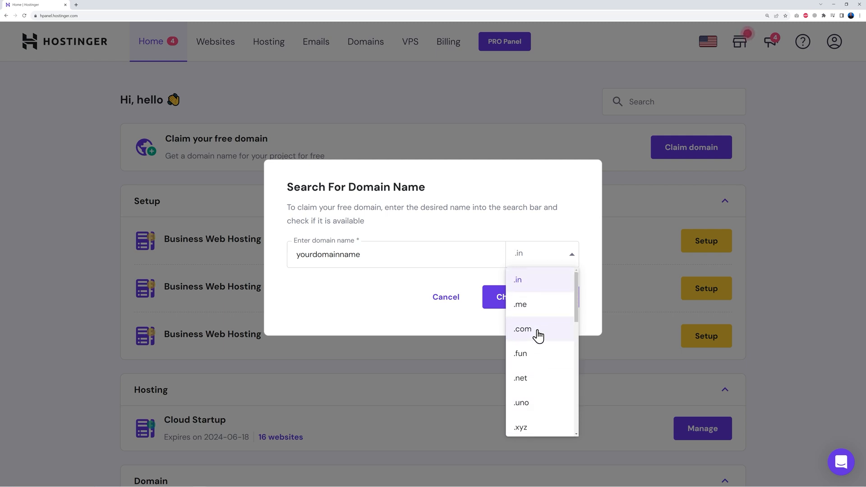
{"action": "left_click", "coordinate": [537, 336]}
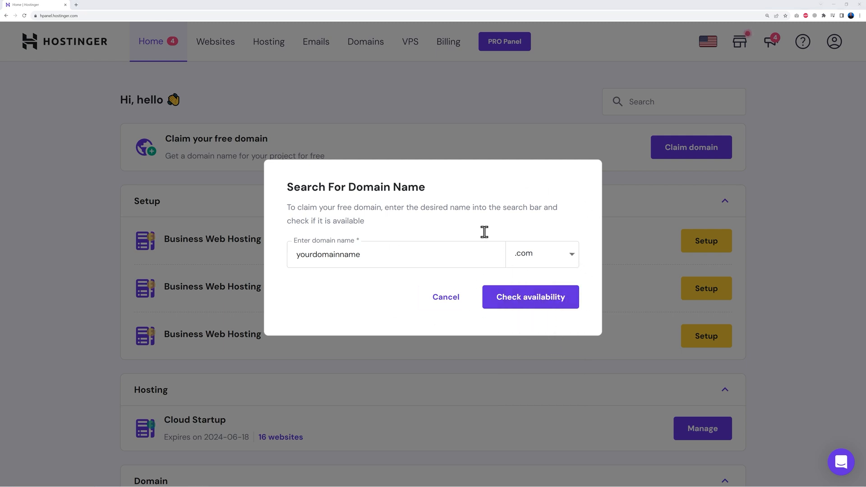
{"action": "left_click", "coordinate": [529, 297]}
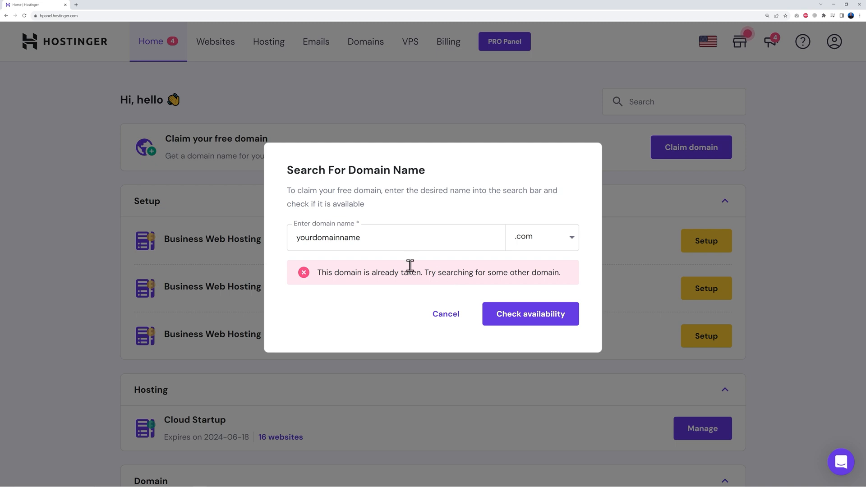
Check that learnwithmrweb.com is available and claim it as the free domain
{"action": "left_click", "coordinate": [294, 238]}
{"action": "left_click_drag", "start_coordinate": [294, 237], "coordinate": [398, 237]}
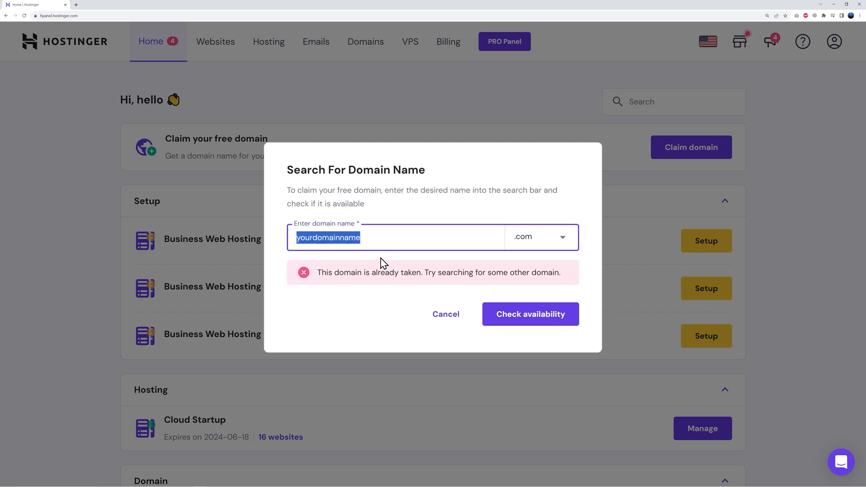
{"action": "type", "text": "learnwithmrweb"}
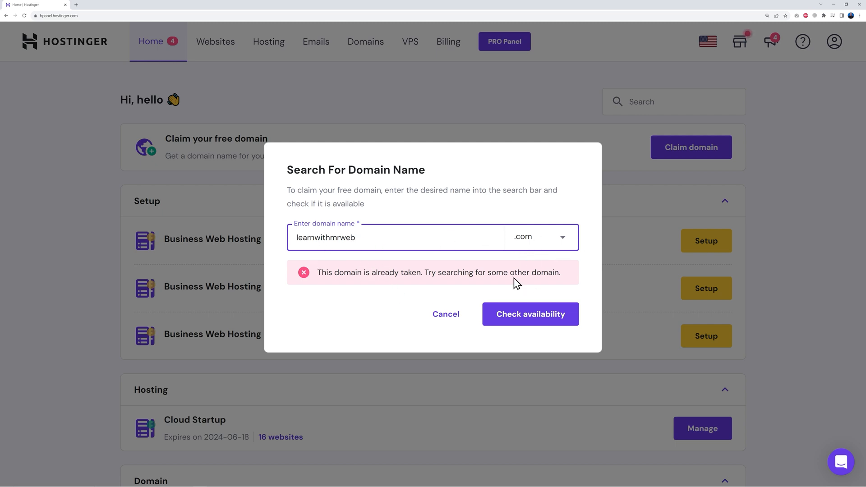
{"action": "left_click", "coordinate": [528, 315]}
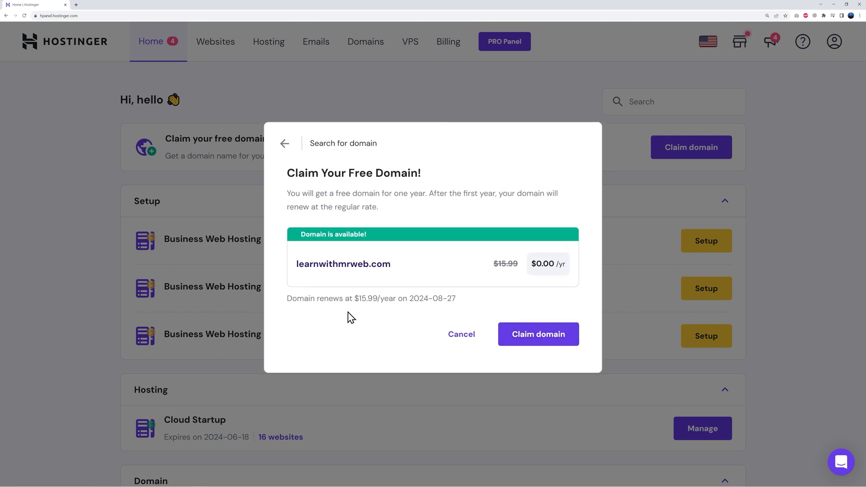
{"action": "left_click", "coordinate": [537, 339]}
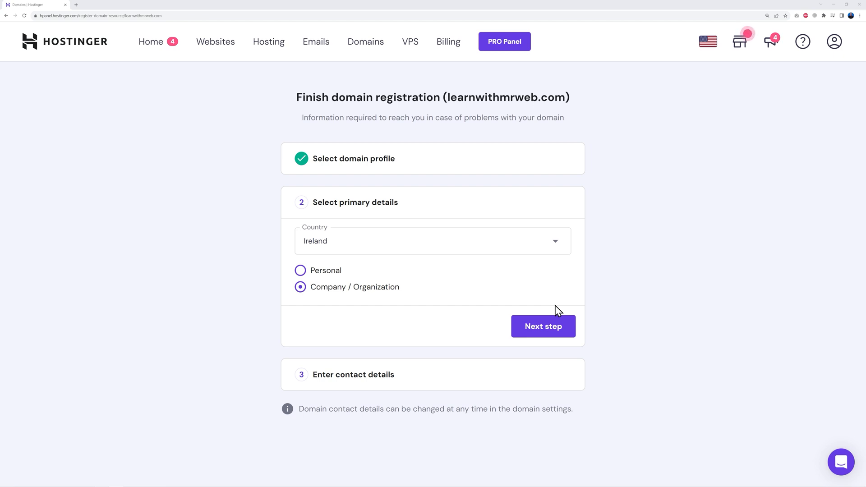
Submit the learnwithmrweb.com registration details, confirm email verification reads Verified, then return to Home
{"action": "left_click", "coordinate": [554, 318]}
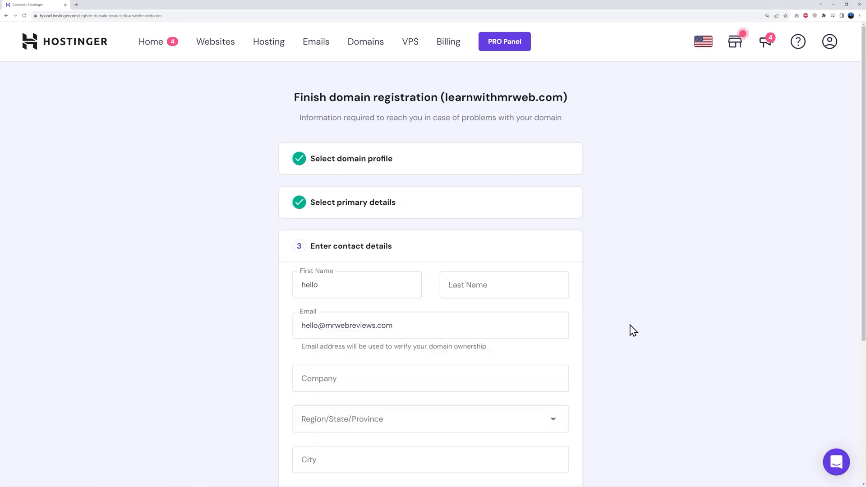
{"action": "scroll", "coordinate": [630, 324], "scroll_direction": "down", "scroll_amount": 4}
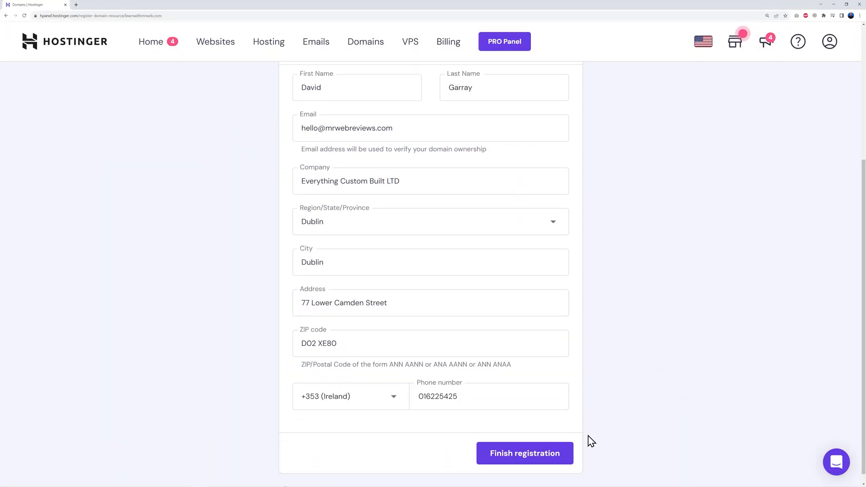
{"action": "left_click", "coordinate": [519, 456]}
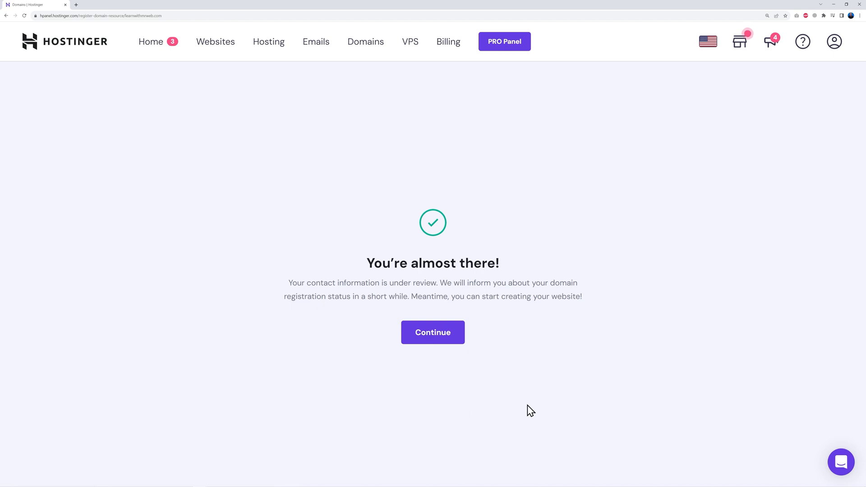
{"action": "left_click", "coordinate": [433, 335]}
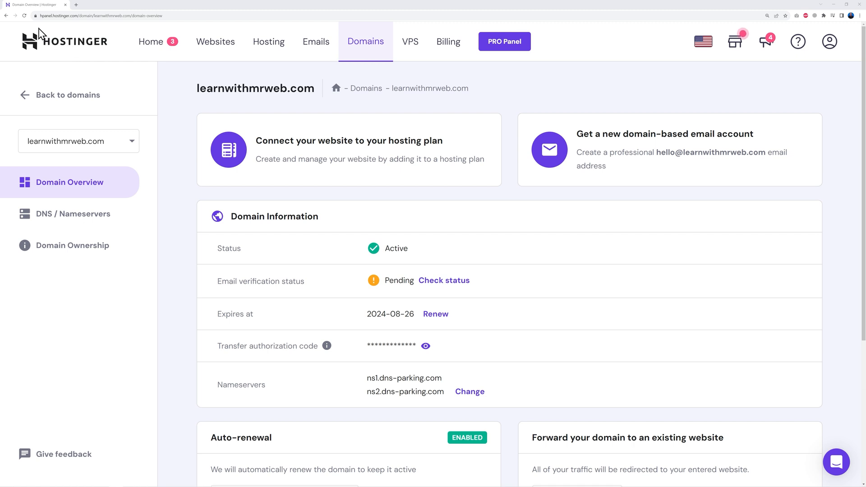
{"action": "left_click", "coordinate": [25, 16]}
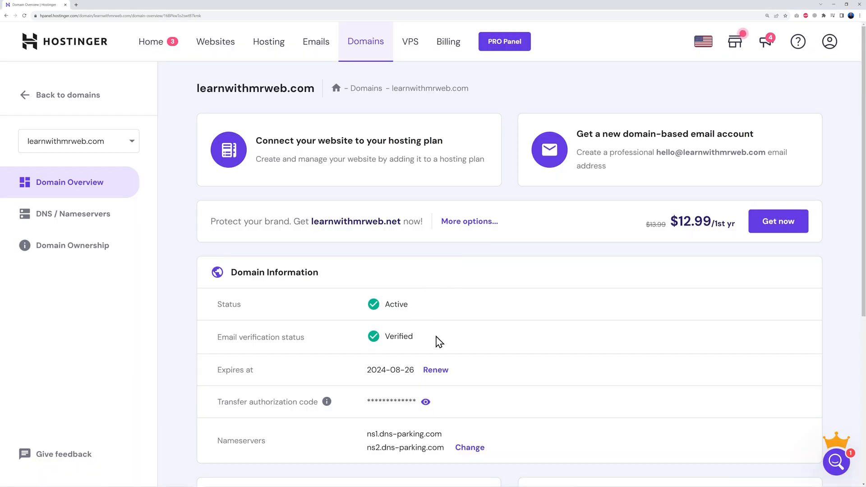
{"action": "left_click", "coordinate": [158, 47]}
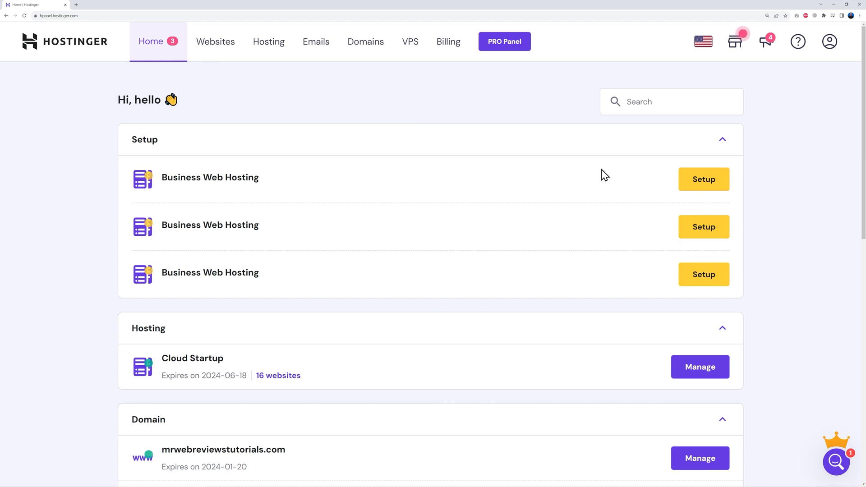
Set up the Business hosting plan as a new website from scratch on learnwithmrweb.com
{"action": "left_click", "coordinate": [704, 183]}
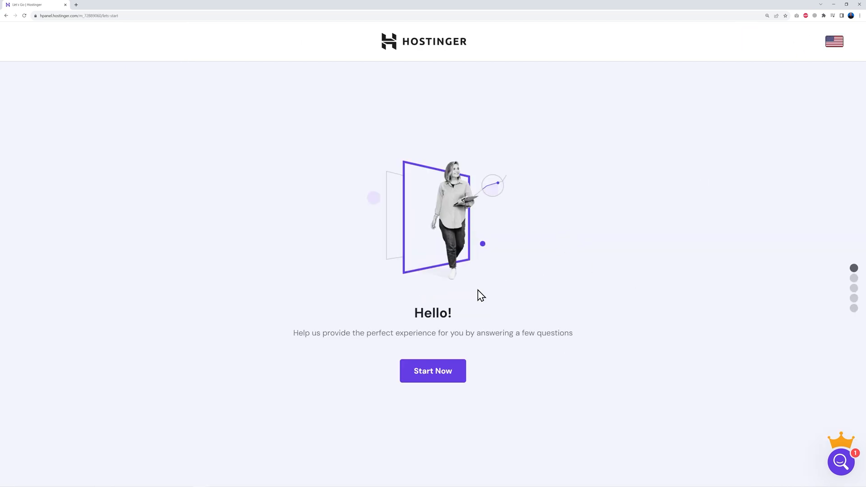
{"action": "left_click", "coordinate": [447, 379]}
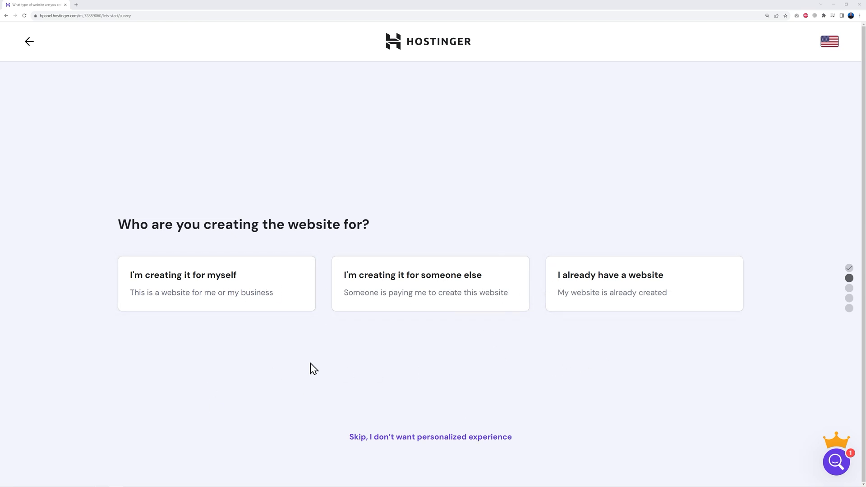
{"action": "left_click", "coordinate": [419, 444]}
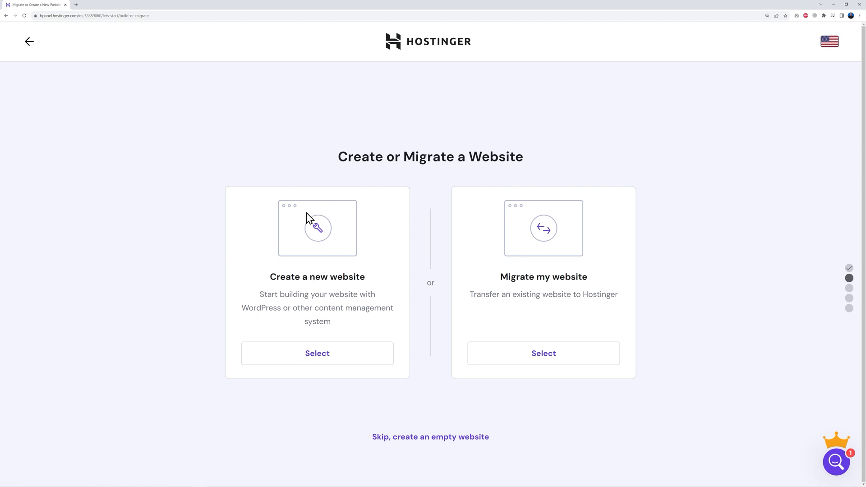
{"action": "left_click", "coordinate": [321, 359]}
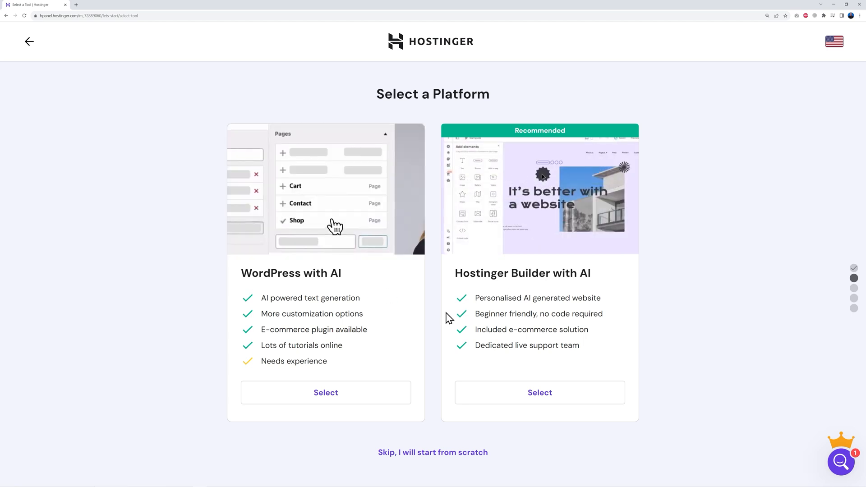
{"action": "left_click", "coordinate": [432, 453]}
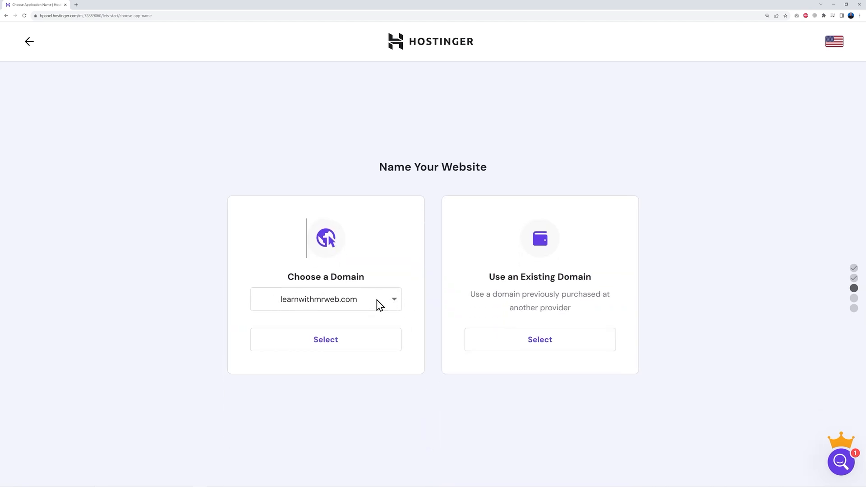
{"action": "left_click", "coordinate": [374, 300]}
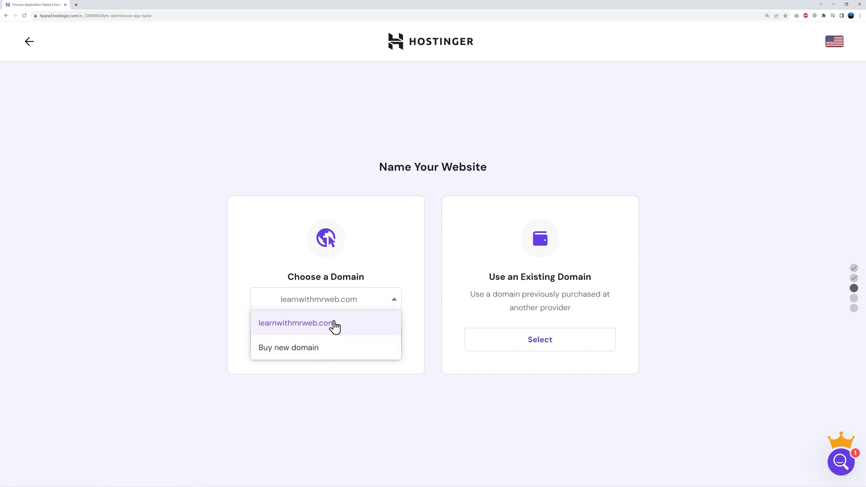
{"action": "left_click", "coordinate": [331, 324]}
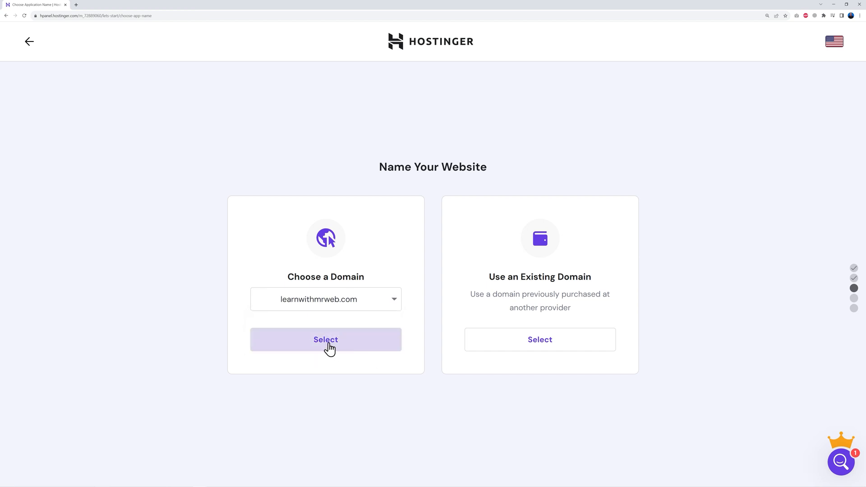
{"action": "left_click", "coordinate": [328, 346]}
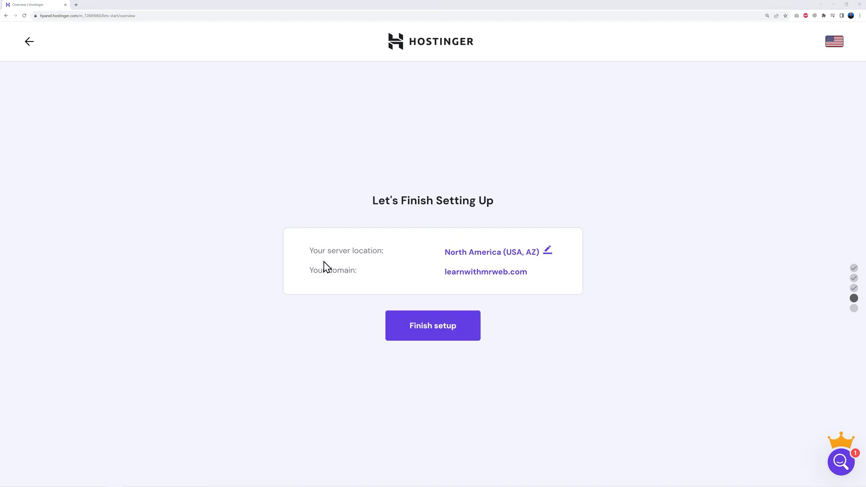
Change the server location to Europe (United Kingdom) and finish the website setup
{"action": "left_click", "coordinate": [548, 253]}
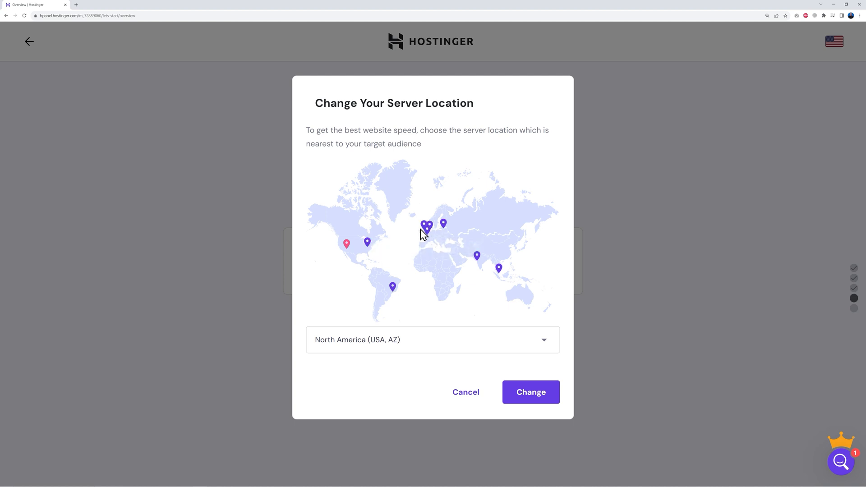
{"action": "left_click", "coordinate": [541, 342]}
{"action": "scroll", "coordinate": [488, 418], "scroll_direction": "down", "scroll_amount": 1}
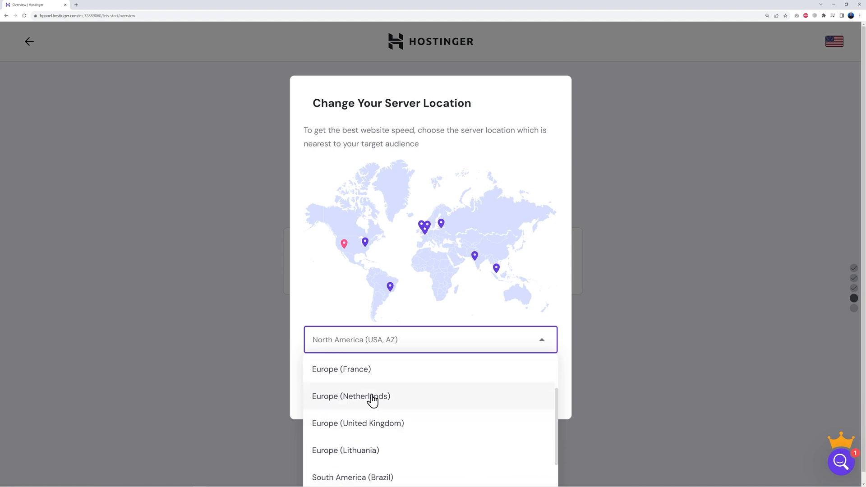
{"action": "left_click", "coordinate": [383, 426]}
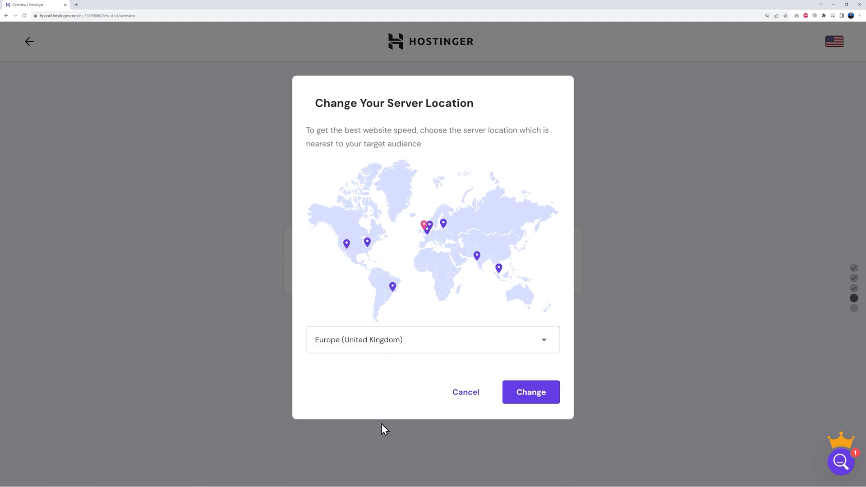
{"action": "left_click", "coordinate": [531, 399]}
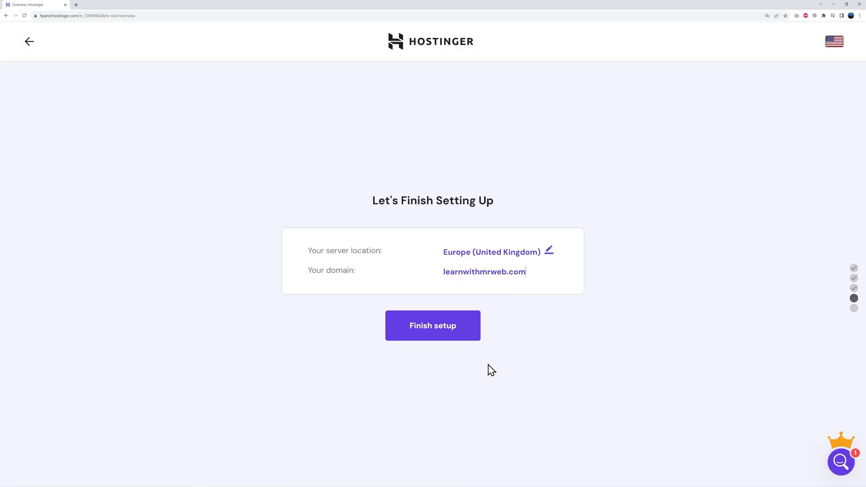
{"action": "left_click", "coordinate": [433, 331]}
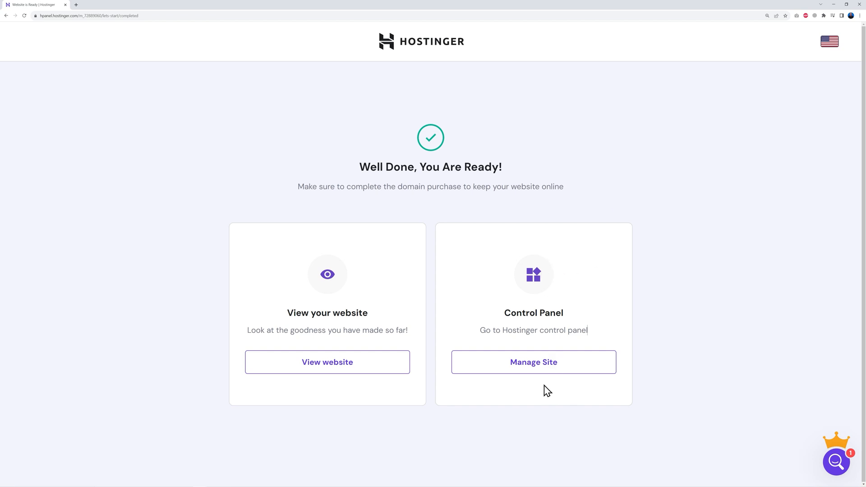
Create an 'info' mailbox on the free email plan, entering a password-recovery e-mail
{"action": "left_click", "coordinate": [541, 372]}
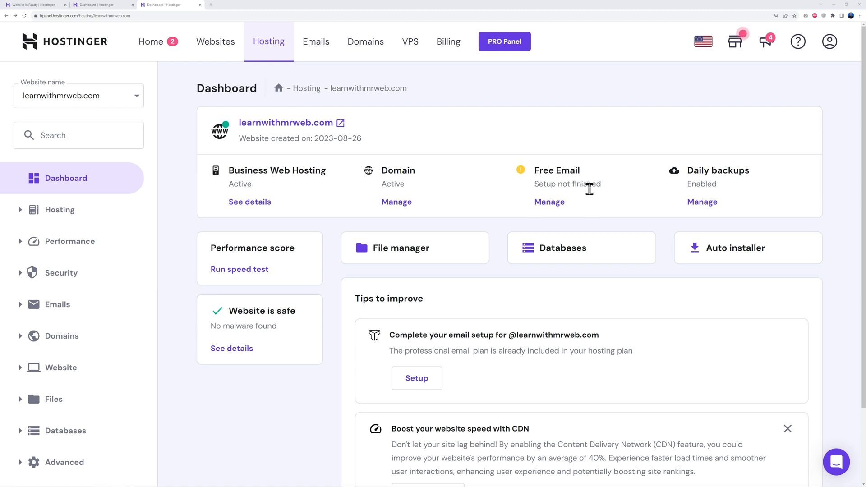
{"action": "left_click", "coordinate": [553, 206]}
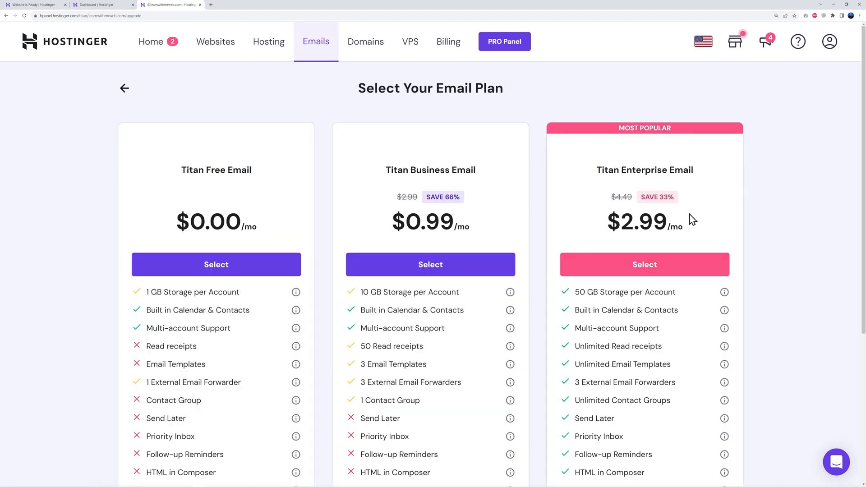
{"action": "left_click", "coordinate": [216, 267]}
{"action": "left_click", "coordinate": [192, 232]}
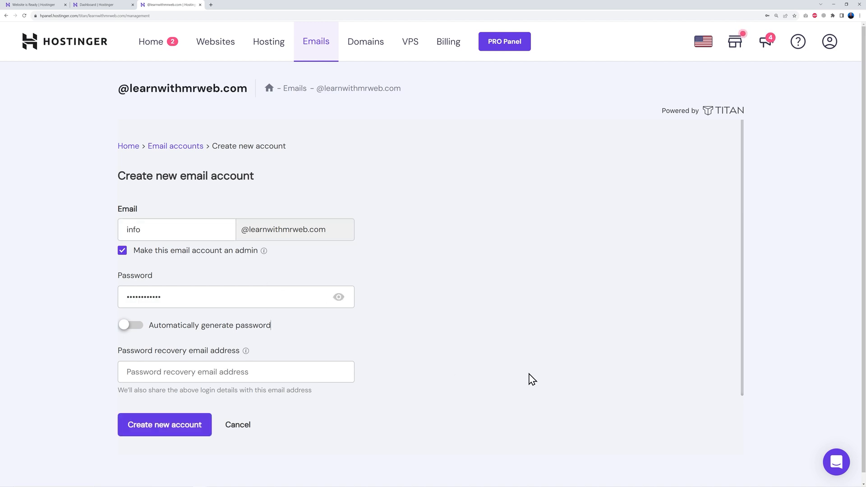
{"action": "left_click", "coordinate": [258, 374]}
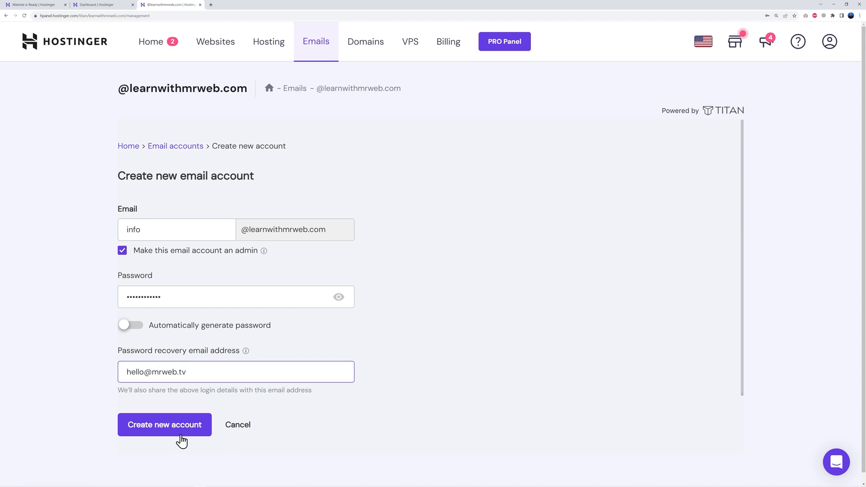
{"action": "left_click", "coordinate": [210, 435]}
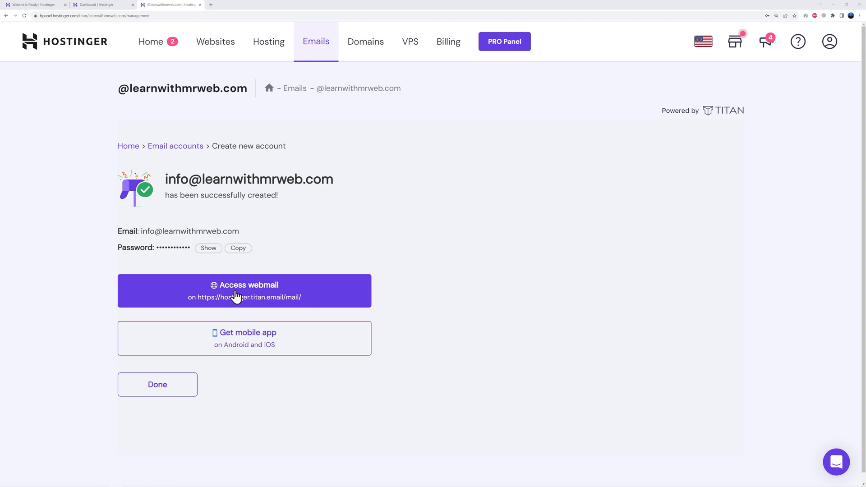
Log in to webmail for the new mailbox using the saved password
{"action": "left_click", "coordinate": [263, 291]}
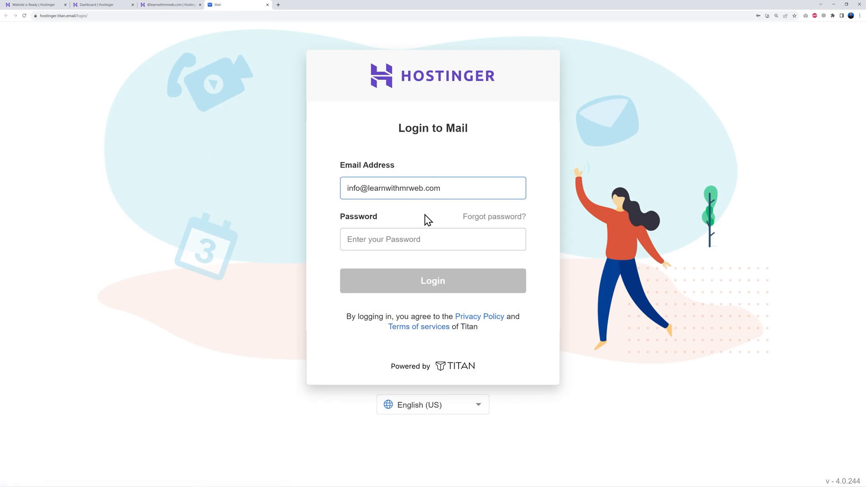
{"action": "left_click", "coordinate": [385, 234]}
{"action": "key", "text": "ctrl+v"}
{"action": "left_click", "coordinate": [451, 286]}
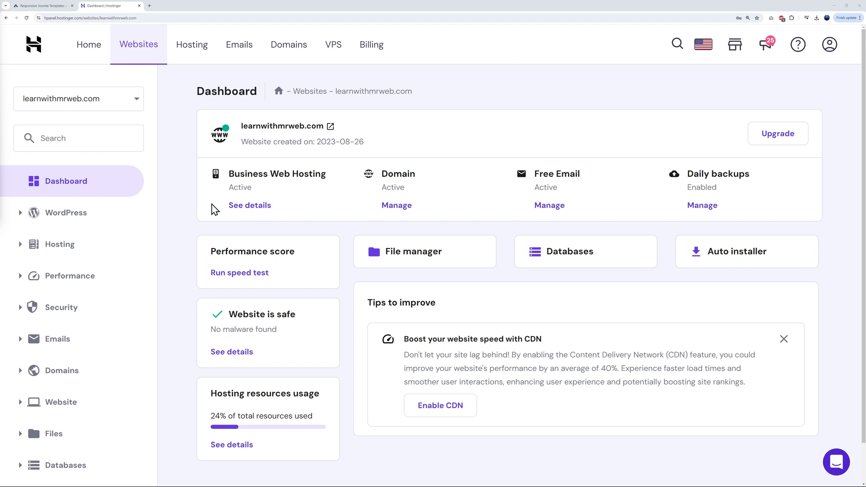
Open the Auto Installer under Website to see the installed apps, then switch to JoomlArt
{"action": "scroll", "coordinate": [193, 253], "scroll_direction": "down", "scroll_amount": 1}
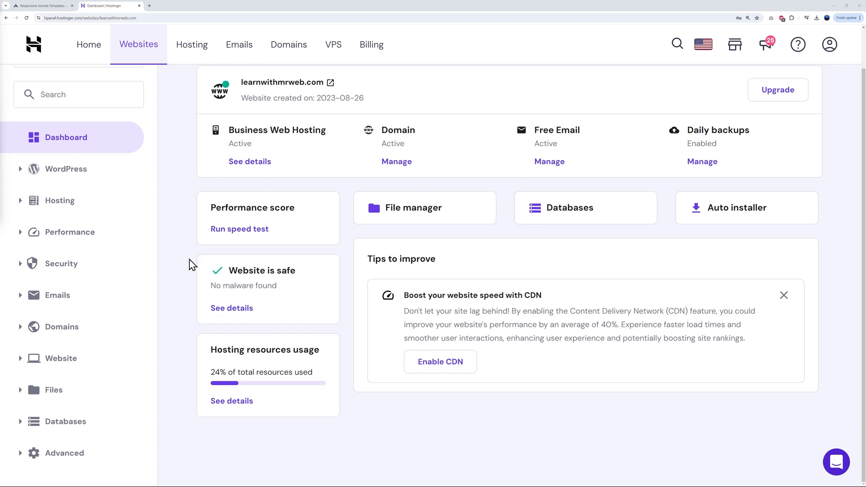
{"action": "left_click", "coordinate": [17, 363]}
{"action": "left_click", "coordinate": [67, 386]}
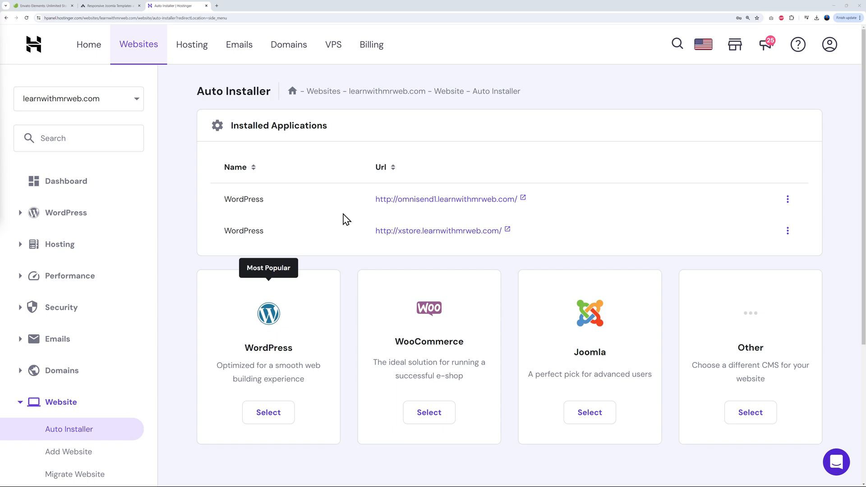
{"action": "left_click", "coordinate": [113, 7]}
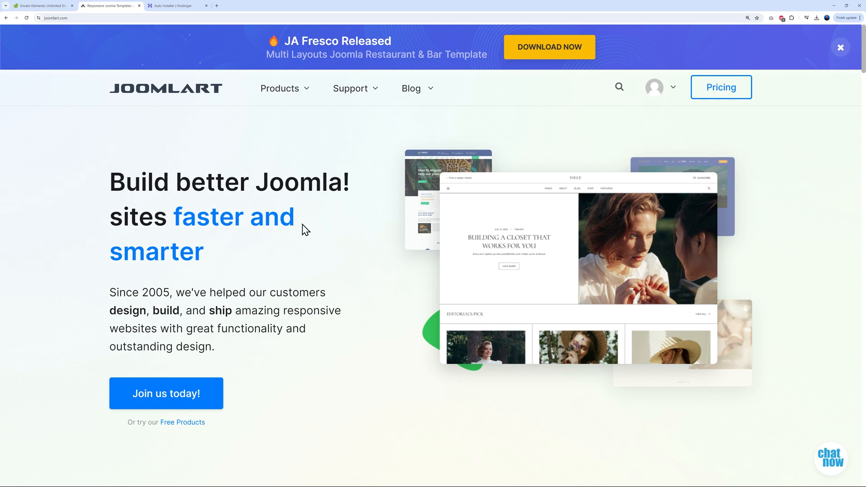
Browse the JoomlArt template catalogue filtered to Free templates
{"action": "scroll", "coordinate": [321, 249], "scroll_direction": "down", "scroll_amount": 15}
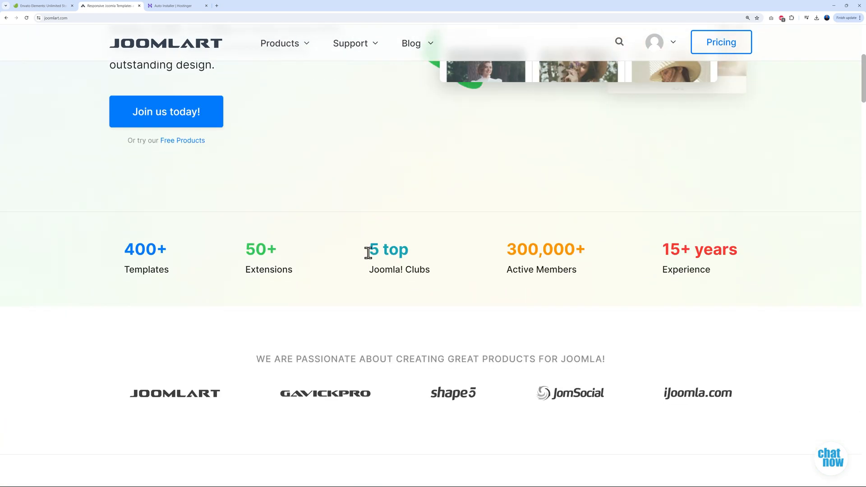
{"action": "scroll", "coordinate": [642, 250], "scroll_direction": "down", "scroll_amount": 4}
{"action": "scroll", "coordinate": [679, 239], "scroll_direction": "up", "scroll_amount": 2}
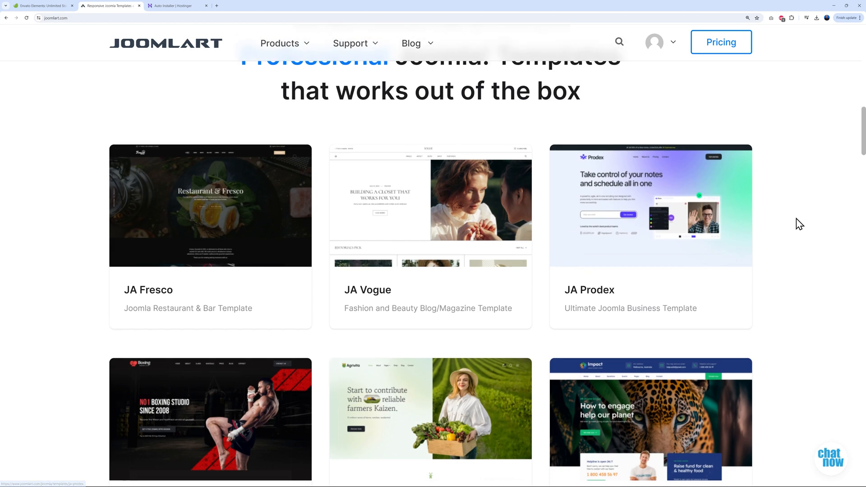
{"action": "scroll", "coordinate": [796, 224], "scroll_direction": "down", "scroll_amount": 6}
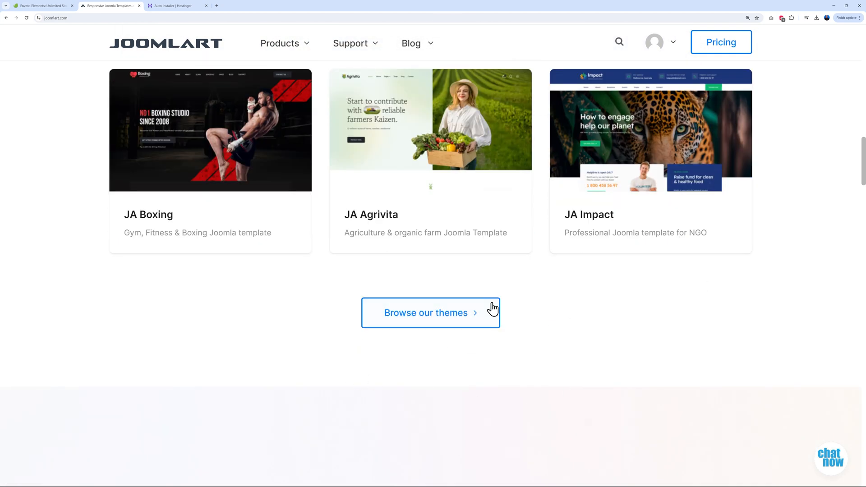
{"action": "left_click", "coordinate": [444, 323]}
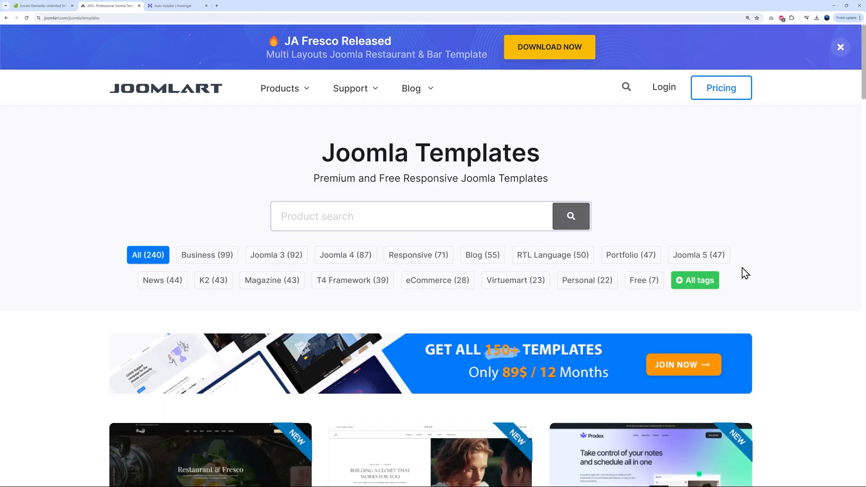
{"action": "left_click", "coordinate": [649, 287]}
{"action": "scroll", "coordinate": [808, 265], "scroll_direction": "down", "scroll_amount": 7}
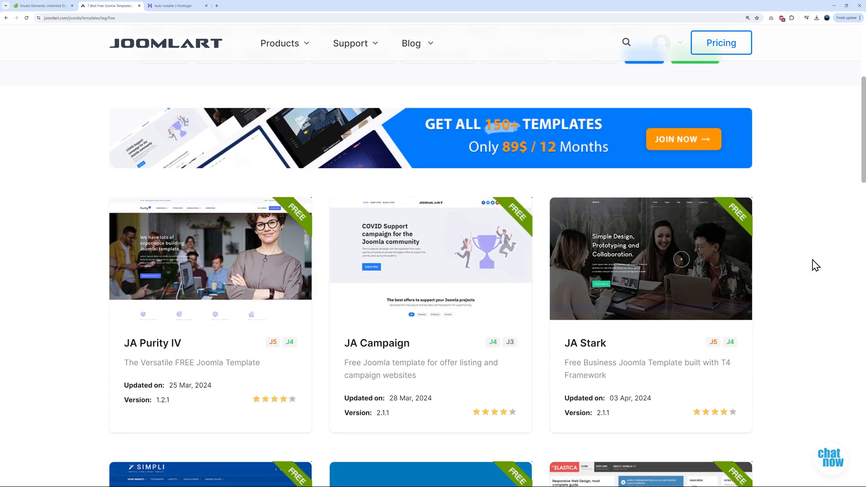
{"action": "scroll", "coordinate": [816, 266], "scroll_direction": "down", "scroll_amount": 10}
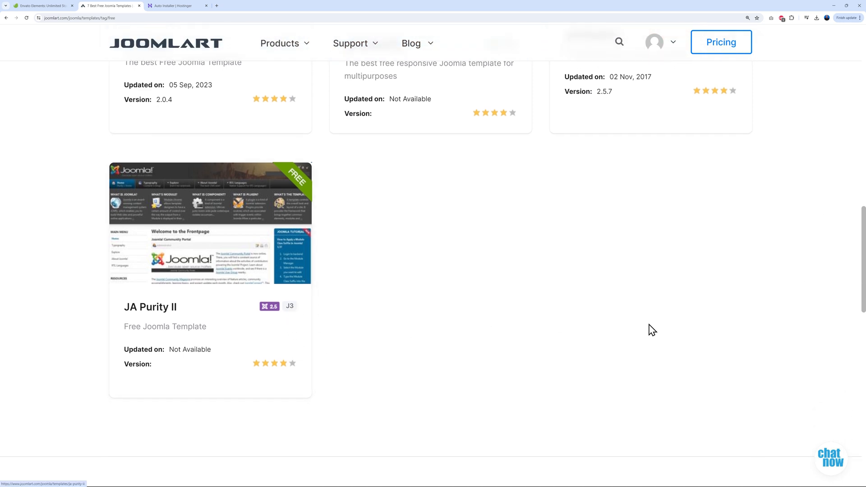
{"action": "scroll", "coordinate": [806, 315], "scroll_direction": "up", "scroll_amount": 3}
{"action": "scroll", "coordinate": [805, 315], "scroll_direction": "up", "scroll_amount": 7}
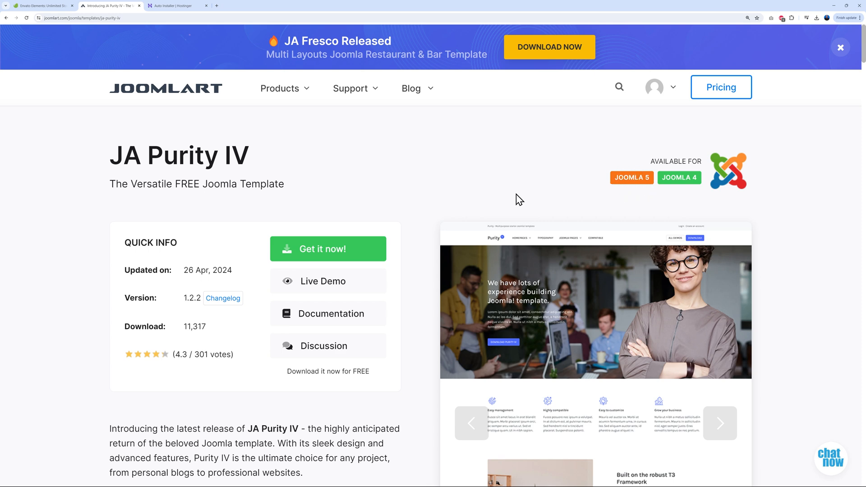
Save the JA Purity IV Quickstart Pack for Joomla 5 to Downloads, then switch to Envato
{"action": "left_click", "coordinate": [334, 256]}
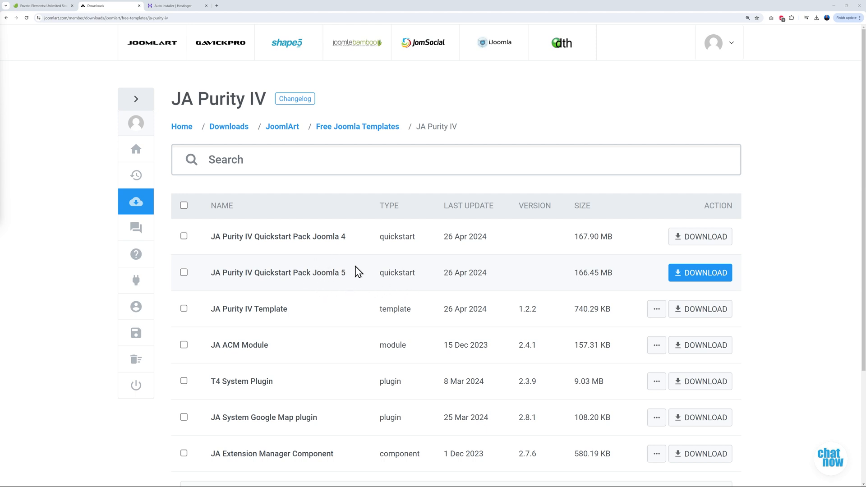
{"action": "left_click", "coordinate": [694, 274]}
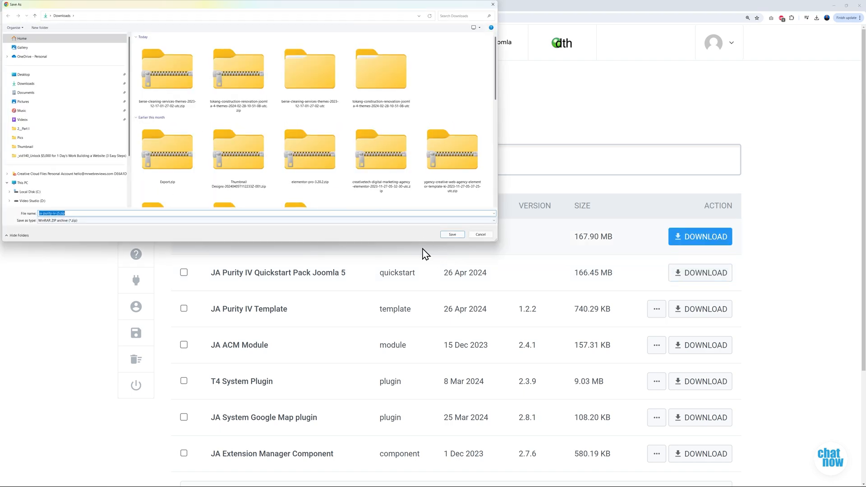
{"action": "left_click", "coordinate": [453, 235]}
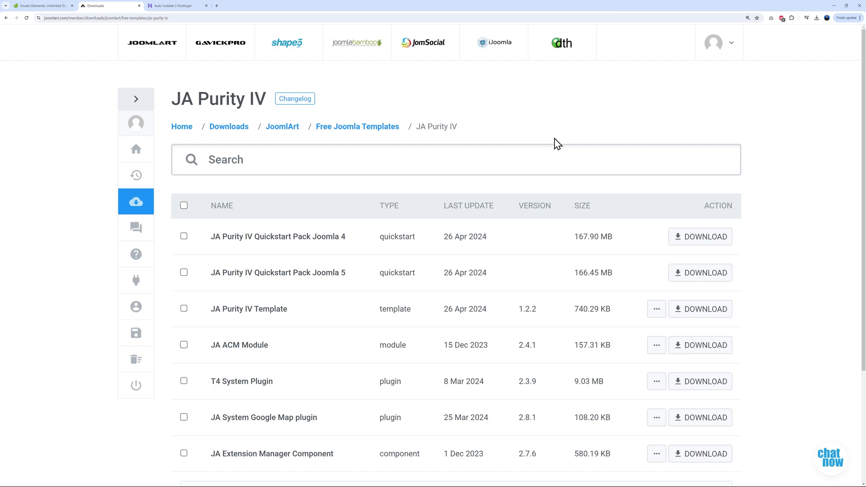
{"action": "left_click", "coordinate": [43, 6]}
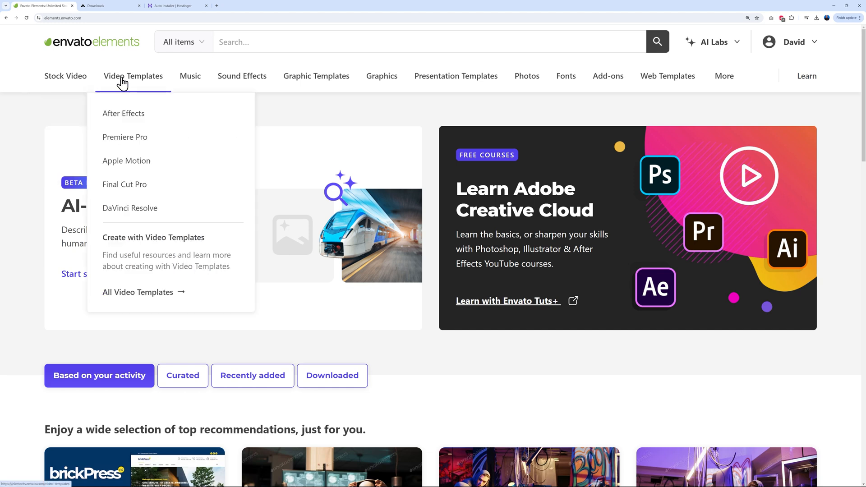
Browse Envato Elements' Joomla Templates category (138 themes), then return to the JoomlArt downloads tab
{"action": "mouse_move", "coordinate": [301, 81]}
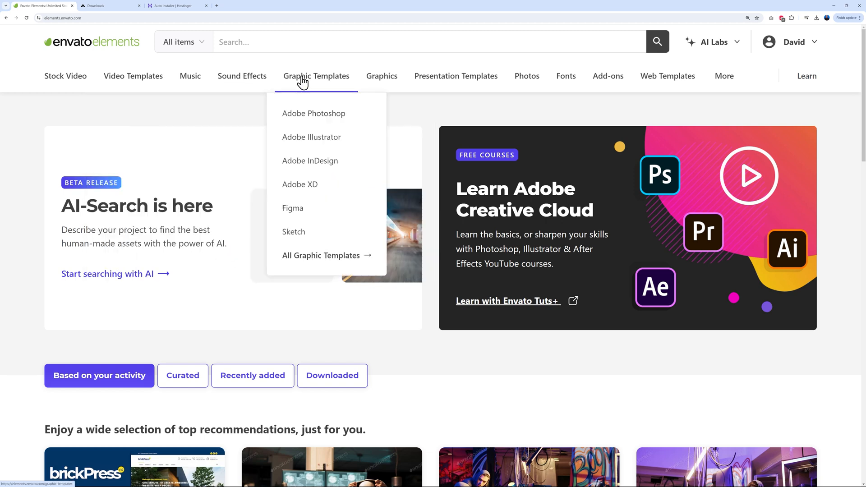
{"action": "mouse_move", "coordinate": [725, 81]}
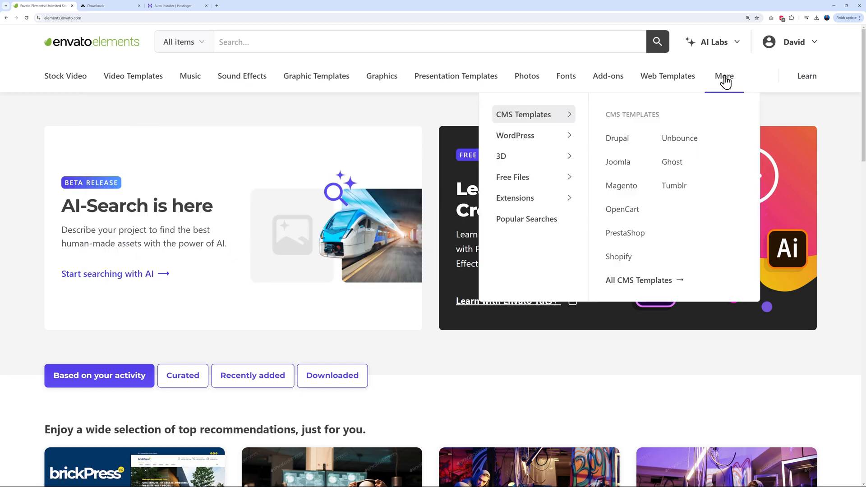
{"action": "left_click", "coordinate": [621, 168]}
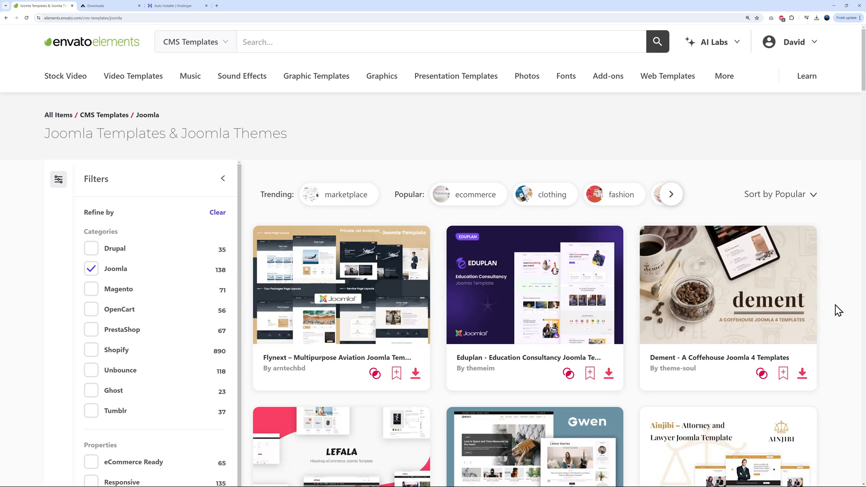
{"action": "scroll", "coordinate": [836, 309], "scroll_direction": "down", "scroll_amount": 6}
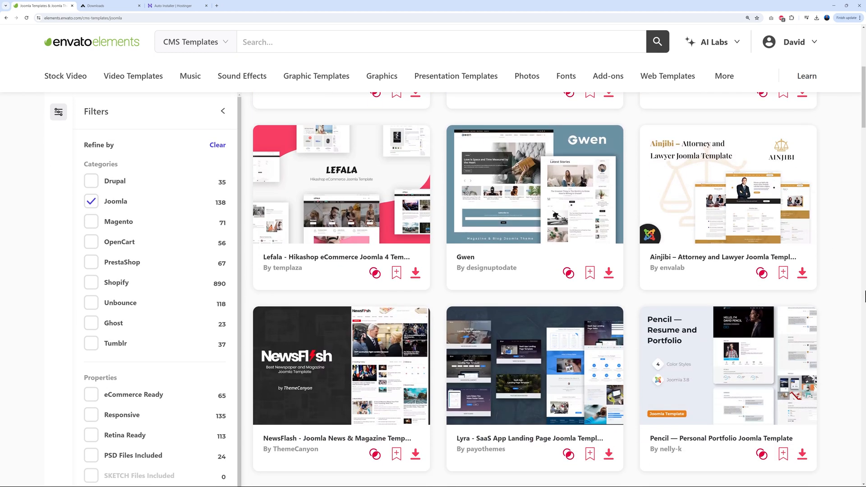
{"action": "scroll", "coordinate": [854, 270], "scroll_direction": "down", "scroll_amount": 3}
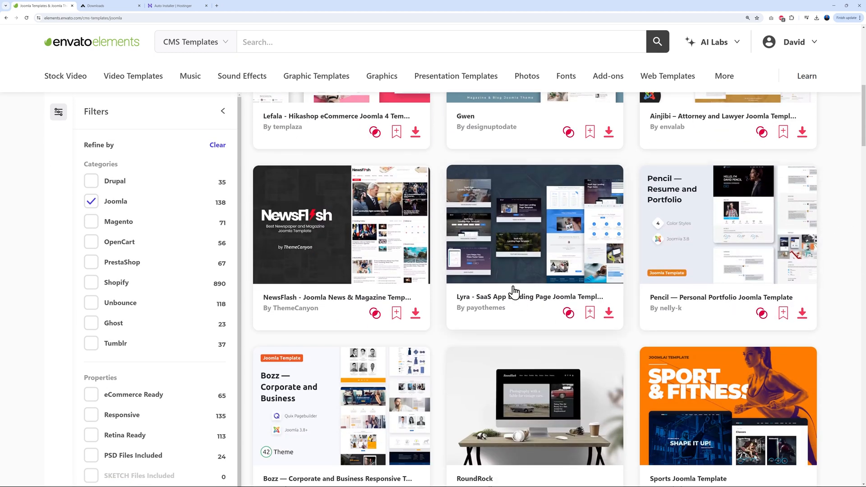
{"action": "scroll", "coordinate": [764, 253], "scroll_direction": "down", "scroll_amount": 2}
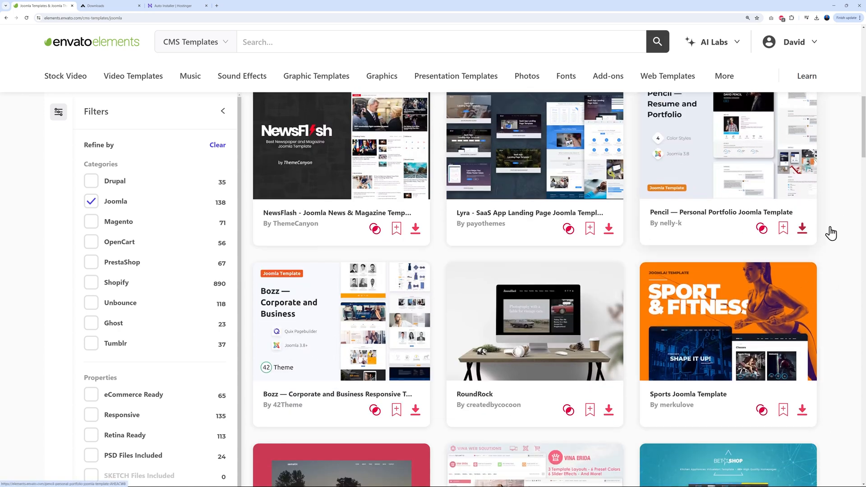
{"action": "scroll", "coordinate": [811, 259], "scroll_direction": "down", "scroll_amount": 3}
{"action": "scroll", "coordinate": [857, 265], "scroll_direction": "down", "scroll_amount": 4}
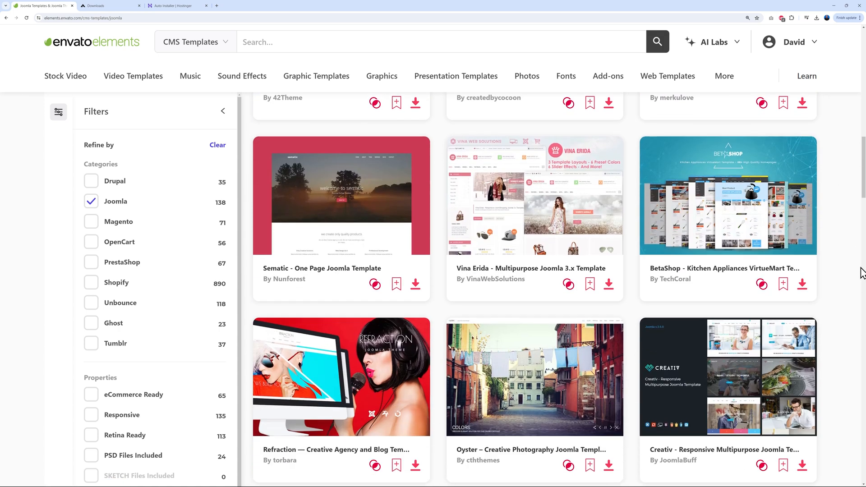
{"action": "scroll", "coordinate": [855, 266], "scroll_direction": "up", "scroll_amount": 8}
{"action": "scroll", "coordinate": [856, 267], "scroll_direction": "up", "scroll_amount": 10}
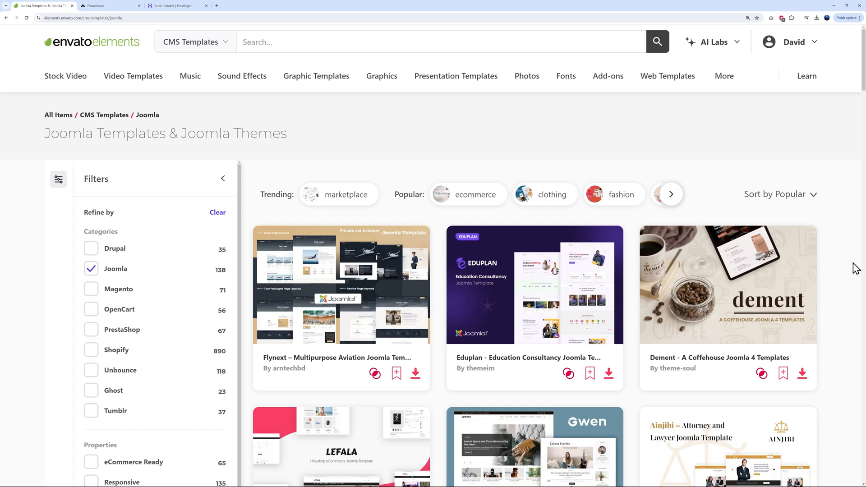
{"action": "left_click", "coordinate": [102, 6]}
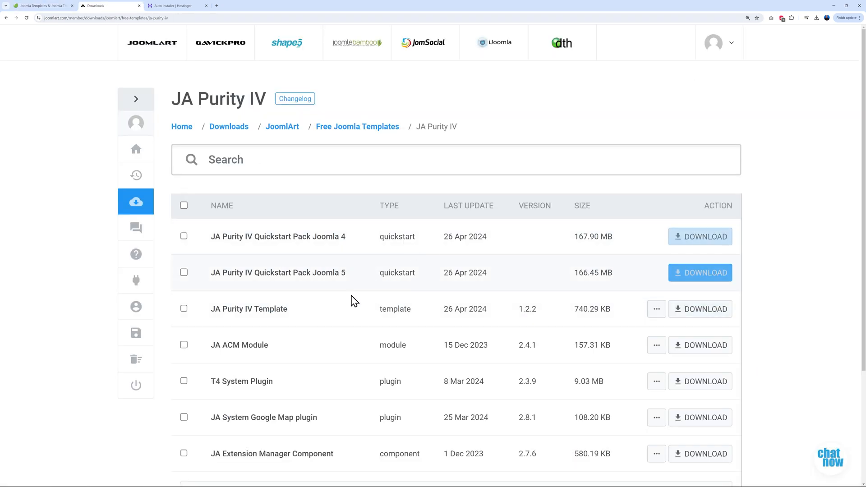
Upload ja-purity-iv-j5 (QuickStart).zip into the site's public_html folder in File Manager
{"action": "left_click", "coordinate": [187, 5]}
{"action": "scroll", "coordinate": [214, 339], "scroll_direction": "down", "scroll_amount": 5}
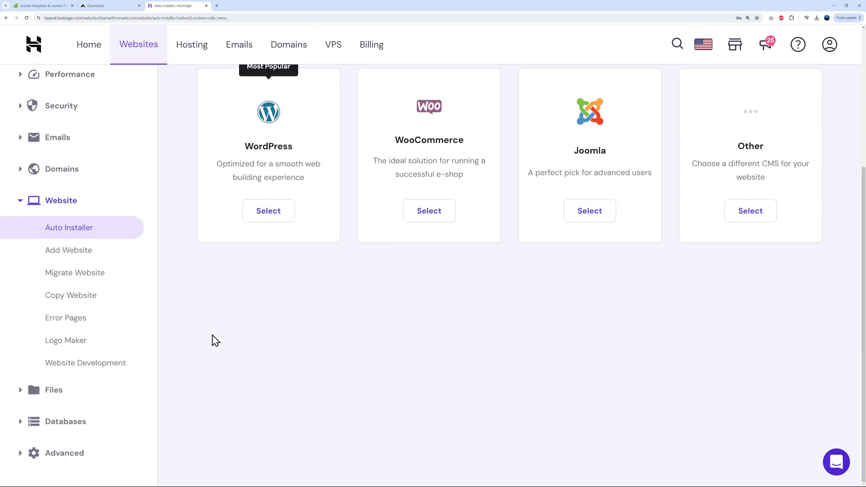
{"action": "left_click", "coordinate": [23, 395]}
{"action": "left_click", "coordinate": [70, 418]}
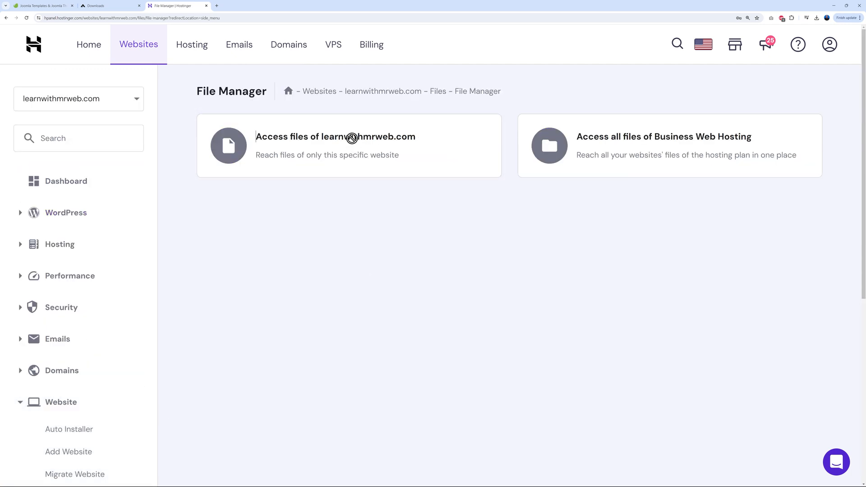
{"action": "left_click", "coordinate": [352, 137]}
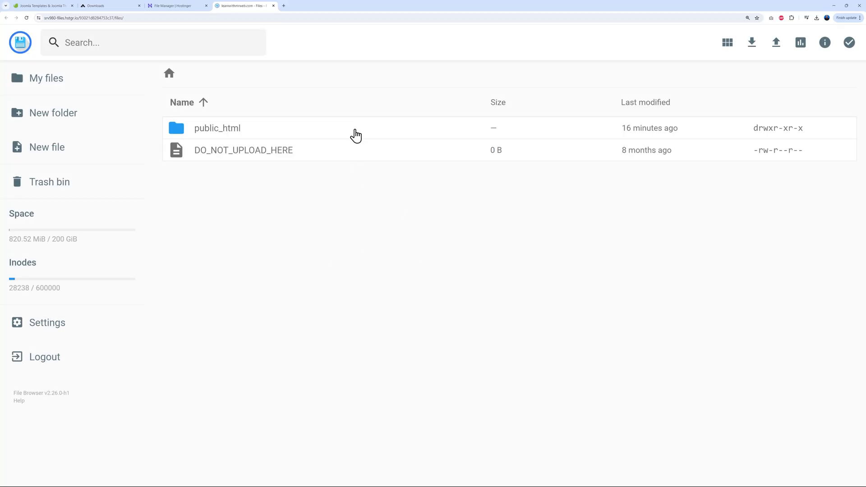
{"action": "double_click", "coordinate": [212, 135]}
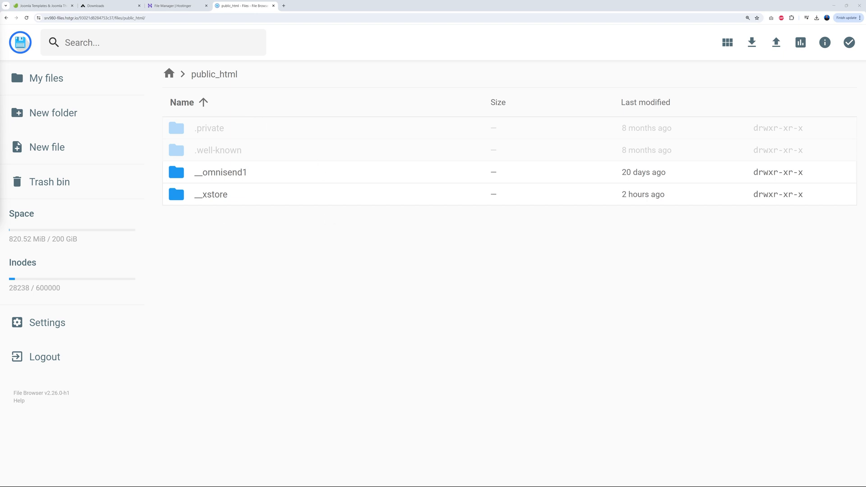
{"action": "left_click_drag", "start_coordinate": [273, 177], "coordinate": [321, 257]}
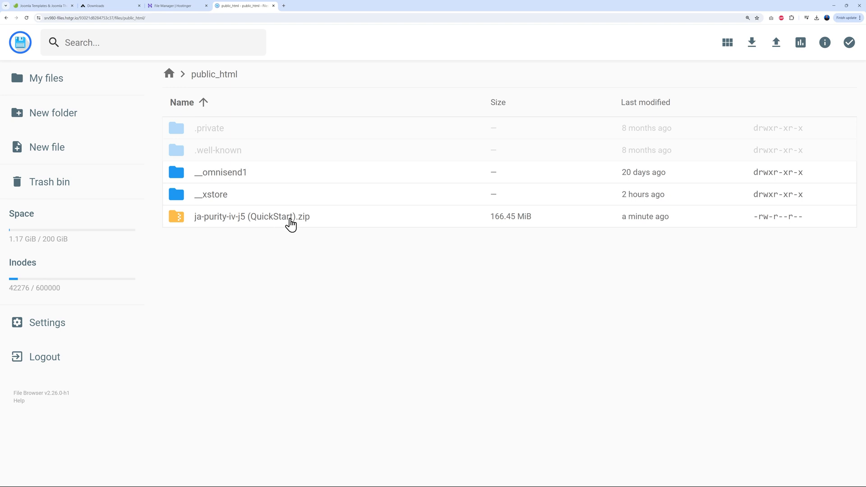
Extract the quickstart zip into public_html
{"action": "right_click", "coordinate": [285, 220]}
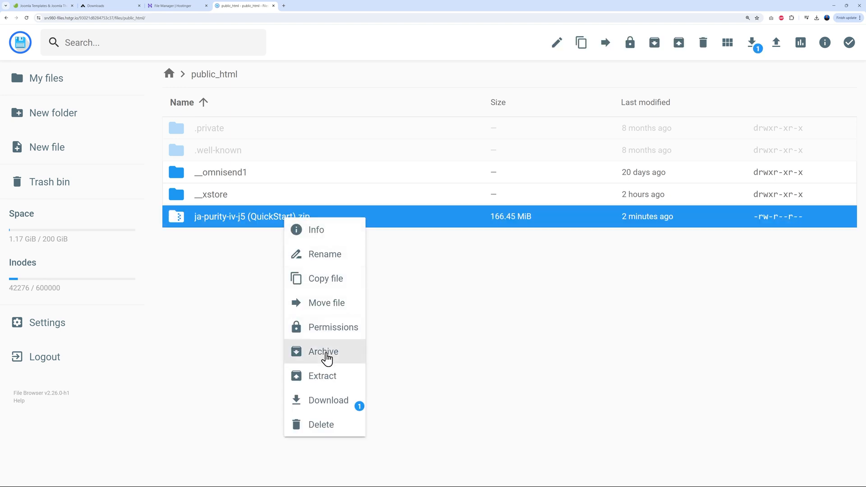
{"action": "left_click", "coordinate": [326, 374]}
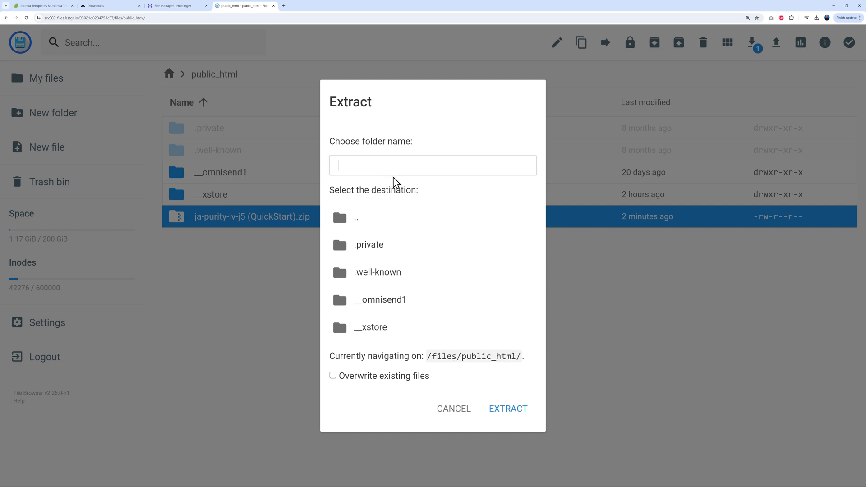
{"action": "type", "text": "."}
{"action": "left_click", "coordinate": [510, 411]}
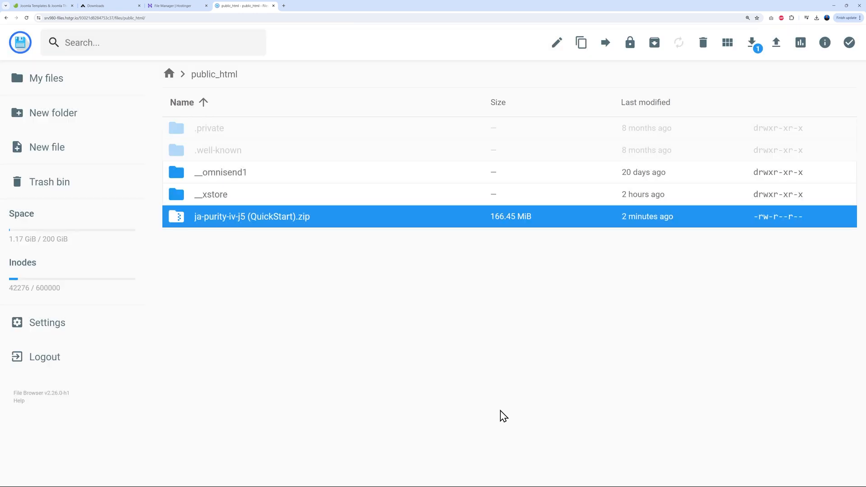
{"action": "scroll", "coordinate": [306, 409], "scroll_direction": "down", "scroll_amount": 5}
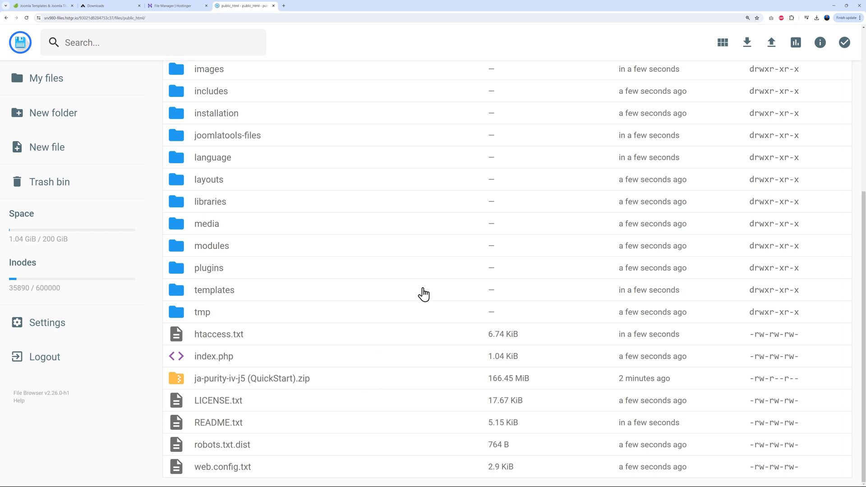
{"action": "left_click", "coordinate": [172, 7]}
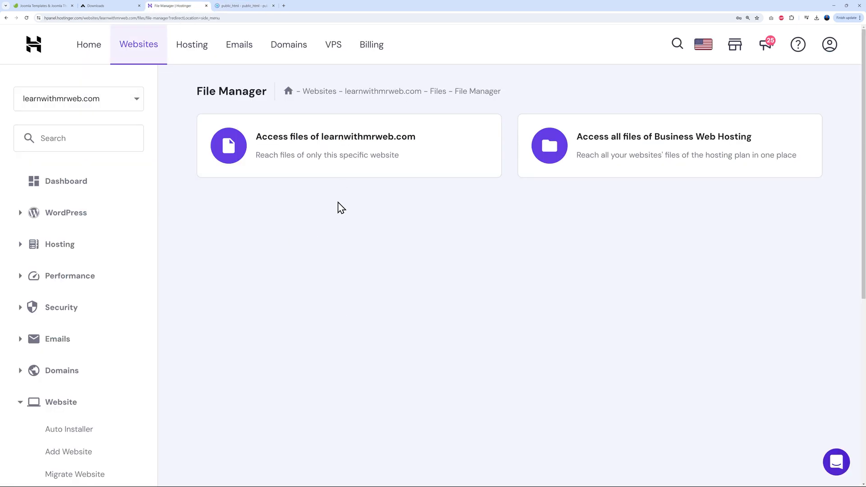
{"action": "scroll", "coordinate": [214, 369], "scroll_direction": "down", "scroll_amount": 5}
Create the MySQL database and user mrwebjoomla, then return to the learnwithmrweb.com dashboard
{"action": "scroll", "coordinate": [270, 355], "scroll_direction": "down", "scroll_amount": 3}
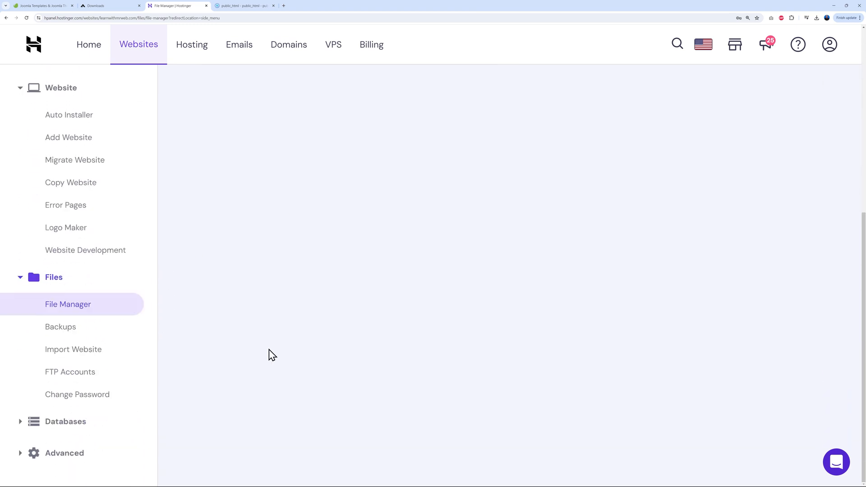
{"action": "left_click", "coordinate": [66, 424]}
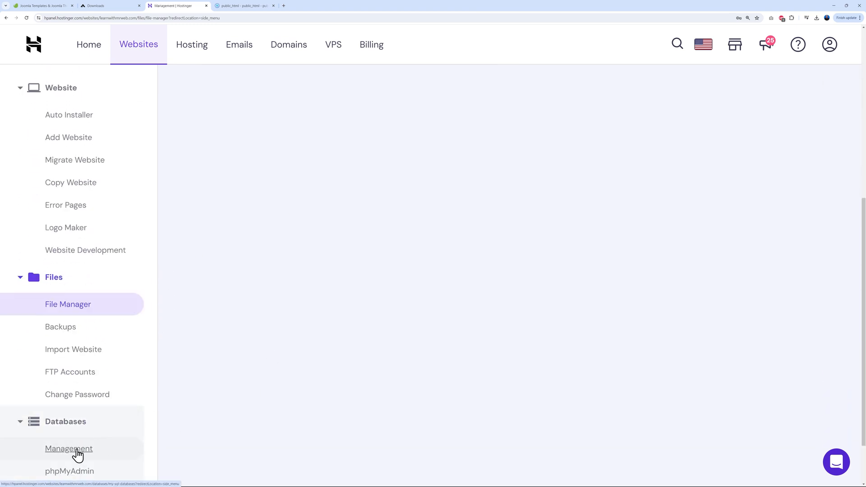
{"action": "left_click", "coordinate": [75, 453]}
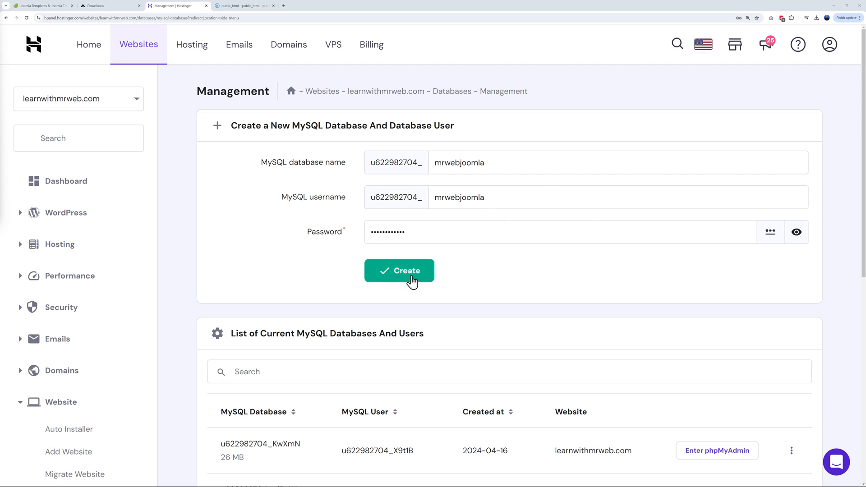
{"action": "left_click", "coordinate": [408, 276]}
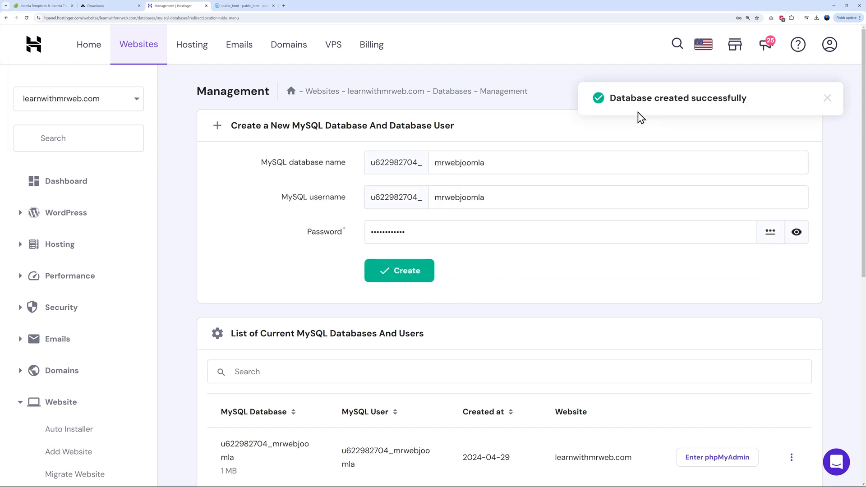
{"action": "scroll", "coordinate": [560, 287], "scroll_direction": "down", "scroll_amount": 1}
{"action": "scroll", "coordinate": [559, 286], "scroll_direction": "down", "scroll_amount": 3}
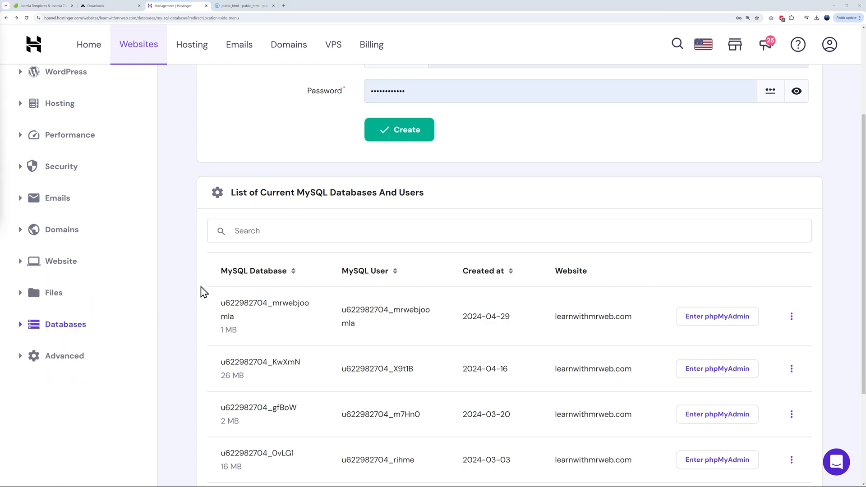
{"action": "scroll", "coordinate": [201, 287], "scroll_direction": "up", "scroll_amount": 3}
{"action": "left_click", "coordinate": [79, 188]}
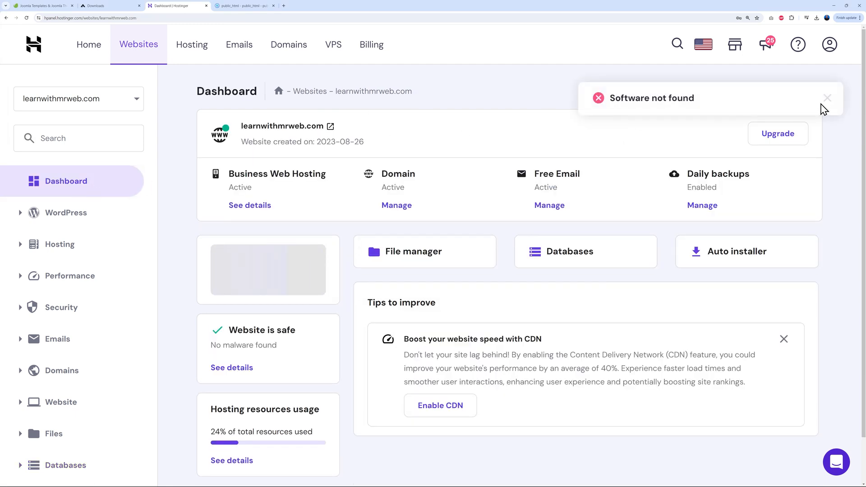
Launch the Joomla installer and name the site Mr Web Joomla with English (en-GB)
{"action": "left_click", "coordinate": [818, 103]}
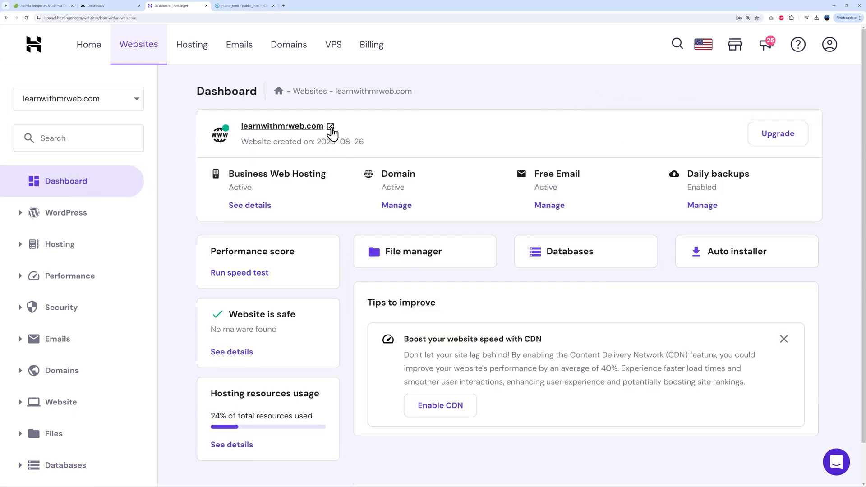
{"action": "left_click", "coordinate": [330, 128]}
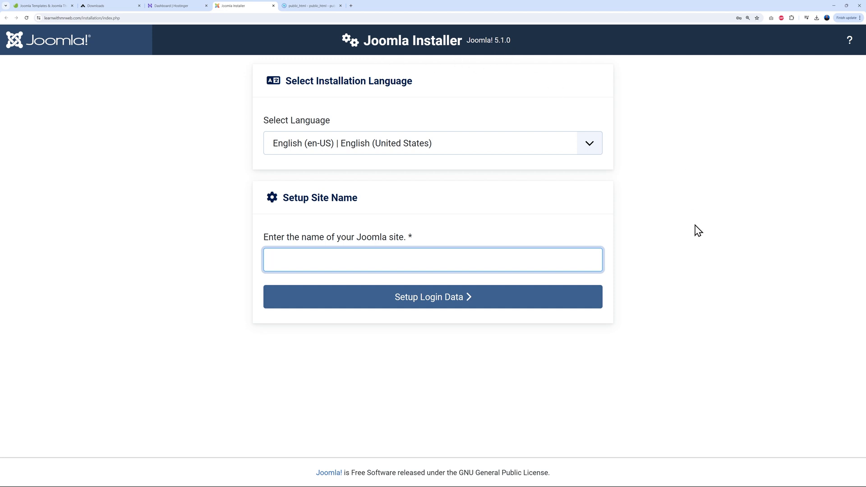
{"action": "left_click", "coordinate": [588, 145]}
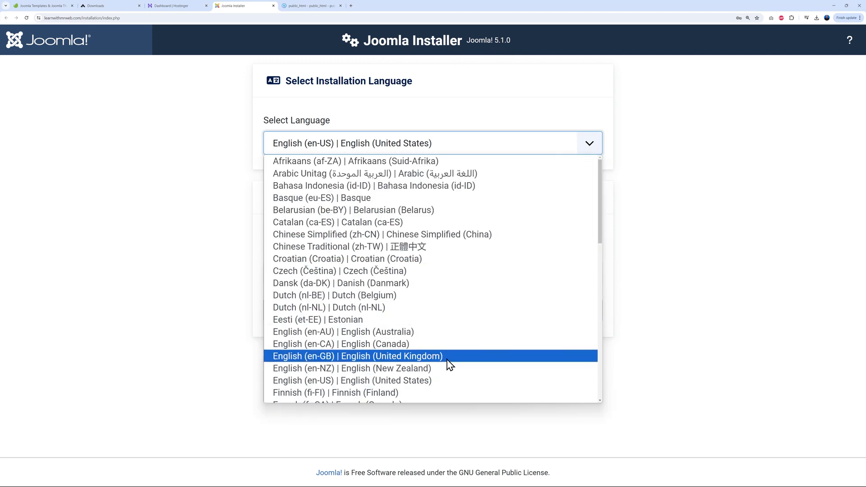
{"action": "left_click", "coordinate": [382, 359]}
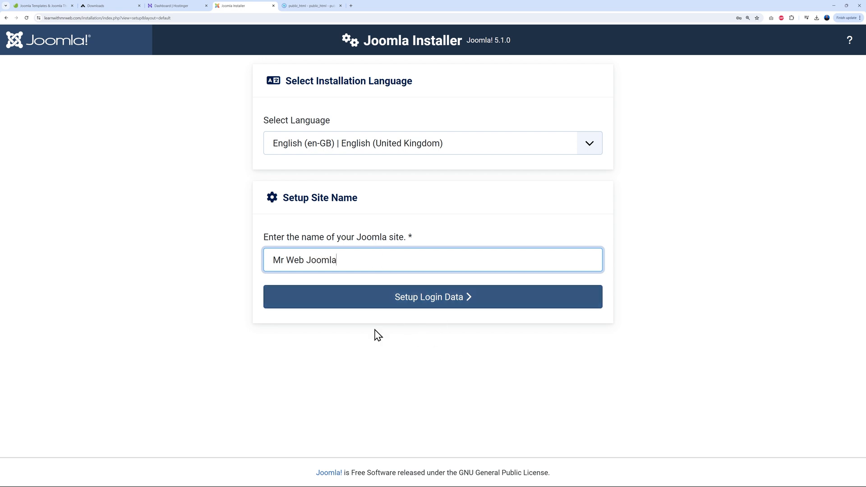
{"action": "left_click", "coordinate": [449, 304]}
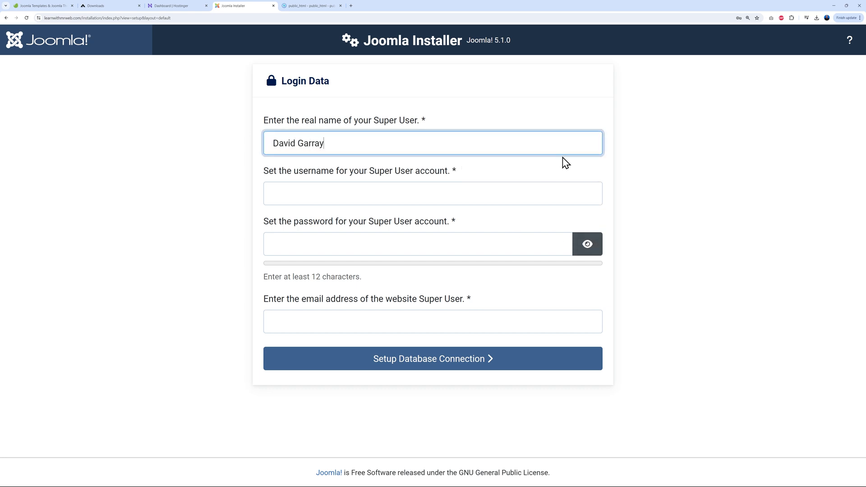
Fill in the Super User username, password and e-mail, then continue to database setup
{"action": "left_click", "coordinate": [435, 194]}
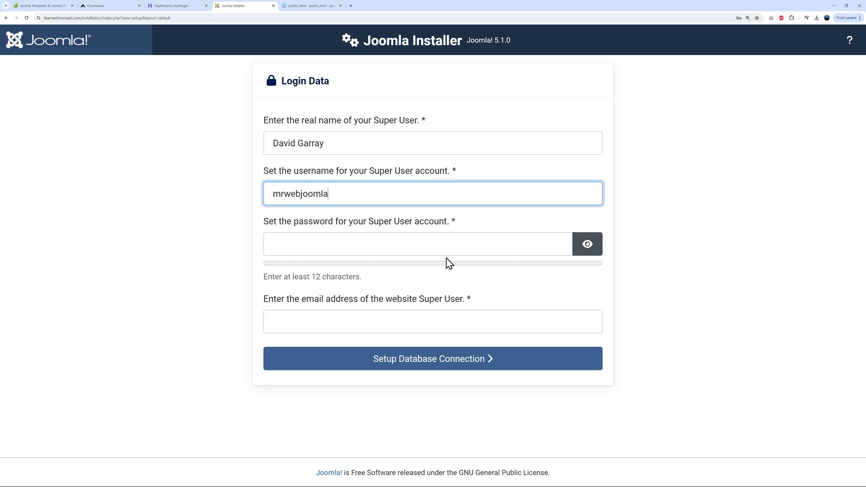
{"action": "left_click", "coordinate": [446, 244]}
{"action": "left_click", "coordinate": [756, 214]}
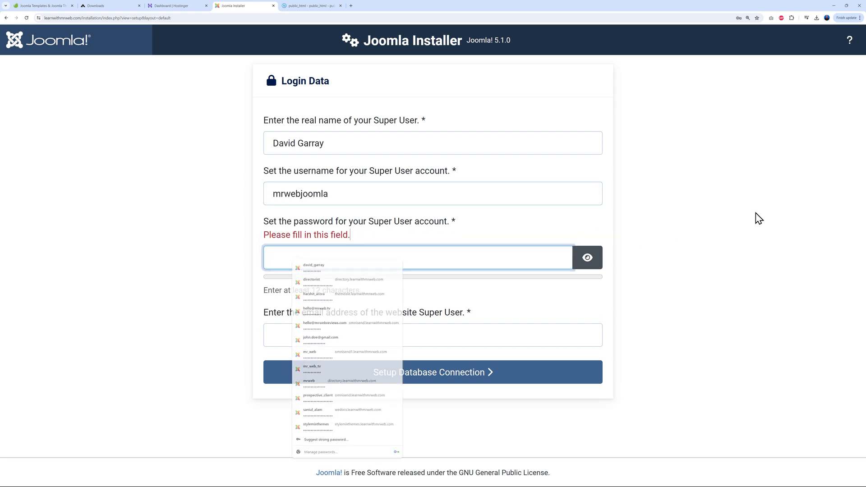
{"action": "left_click", "coordinate": [467, 261]}
{"action": "key", "text": "ctrl+v"}
{"action": "left_click", "coordinate": [738, 244]}
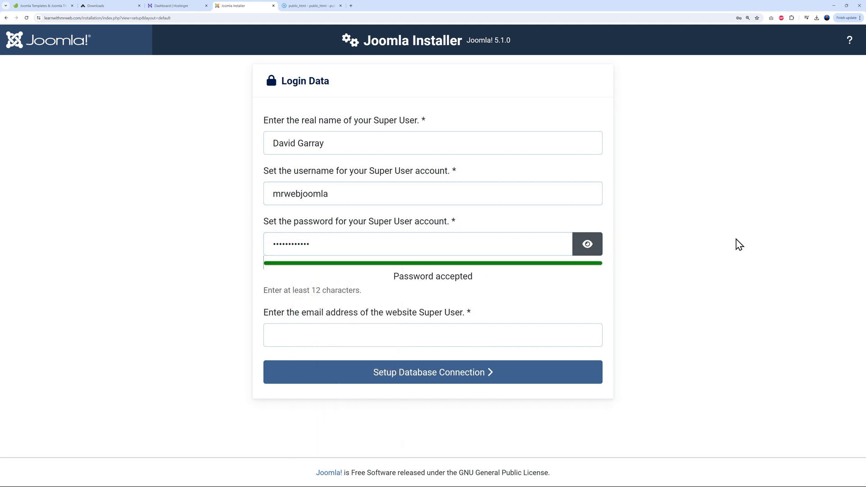
{"action": "left_click", "coordinate": [400, 332]}
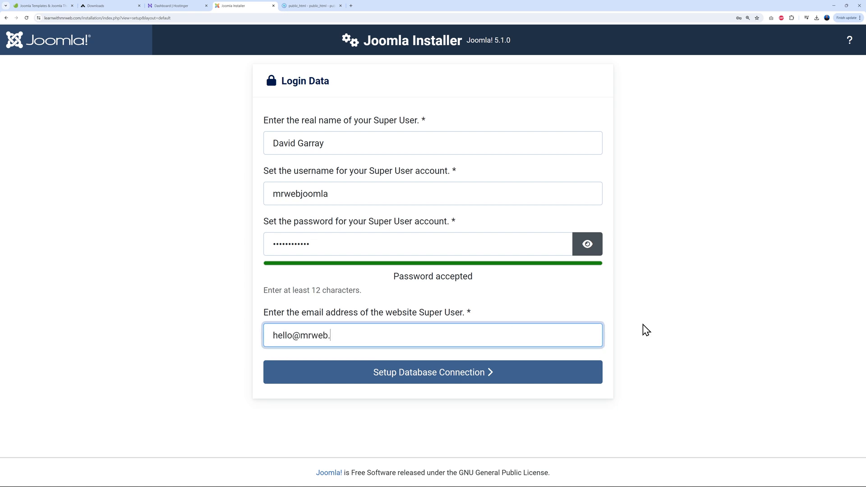
{"action": "left_click", "coordinate": [426, 380]}
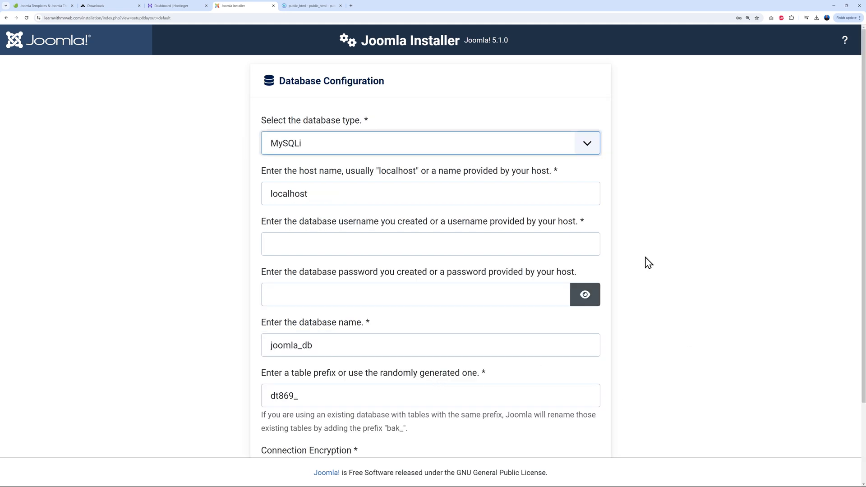
Keep MySQLi and replace joomla_db with the Hostinger database name
{"action": "left_click", "coordinate": [587, 147]}
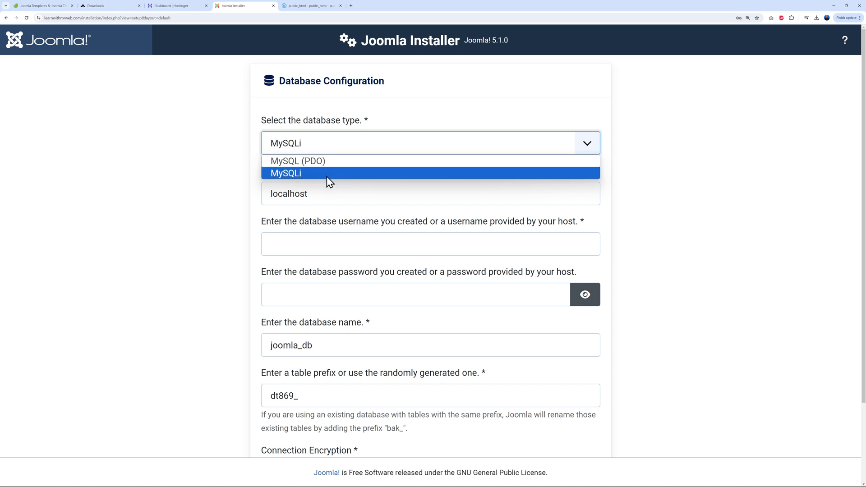
{"action": "left_click", "coordinate": [297, 176]}
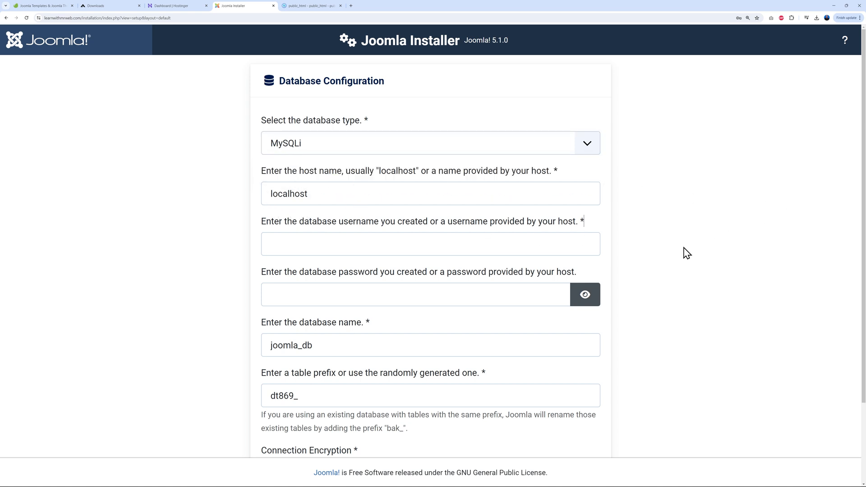
{"action": "scroll", "coordinate": [682, 249], "scroll_direction": "down", "scroll_amount": 1}
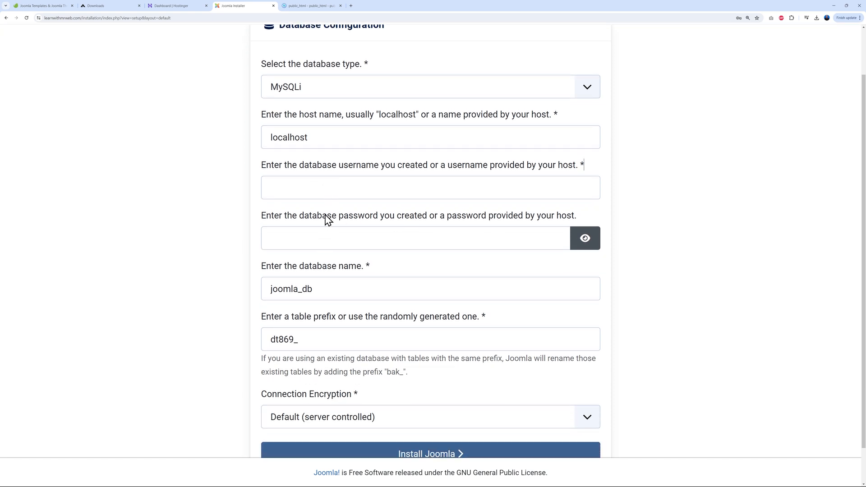
{"action": "left_click", "coordinate": [180, 6]}
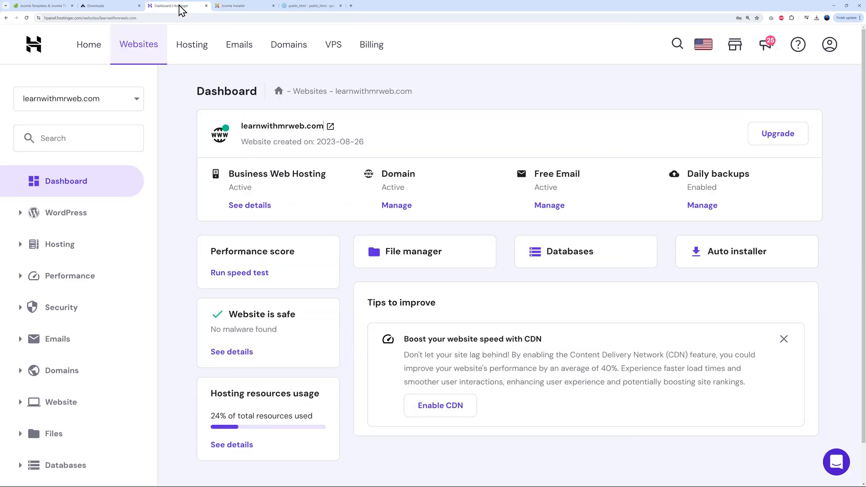
{"action": "scroll", "coordinate": [131, 399], "scroll_direction": "down", "scroll_amount": 2}
{"action": "left_click", "coordinate": [71, 422]}
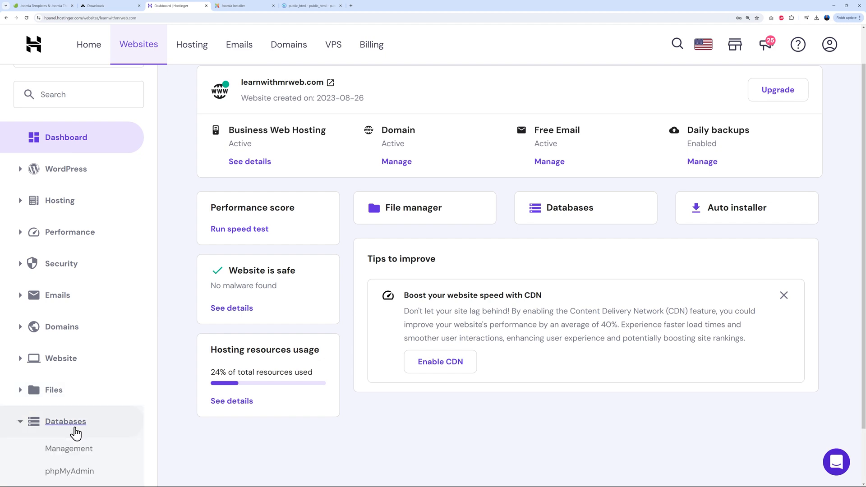
{"action": "left_click", "coordinate": [71, 447]}
{"action": "left_click_drag", "start_coordinate": [222, 360], "coordinate": [238, 374]}
{"action": "key", "text": "ctrl+c"}
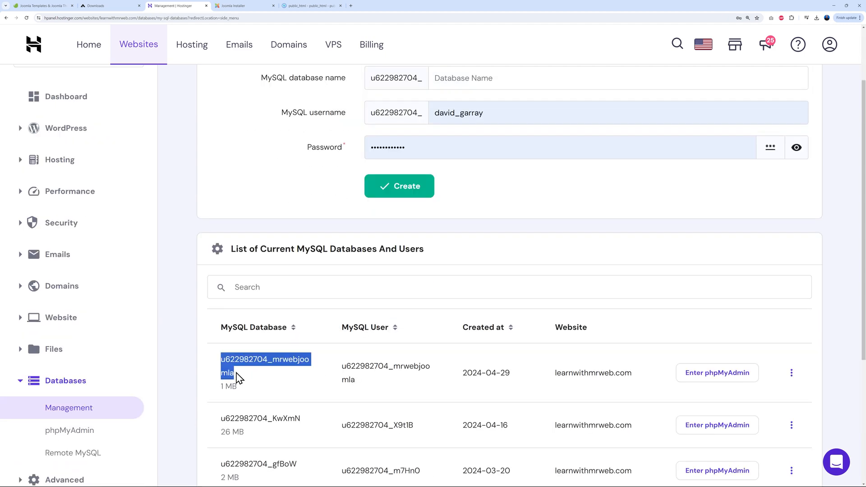
{"action": "left_click", "coordinate": [235, 7]}
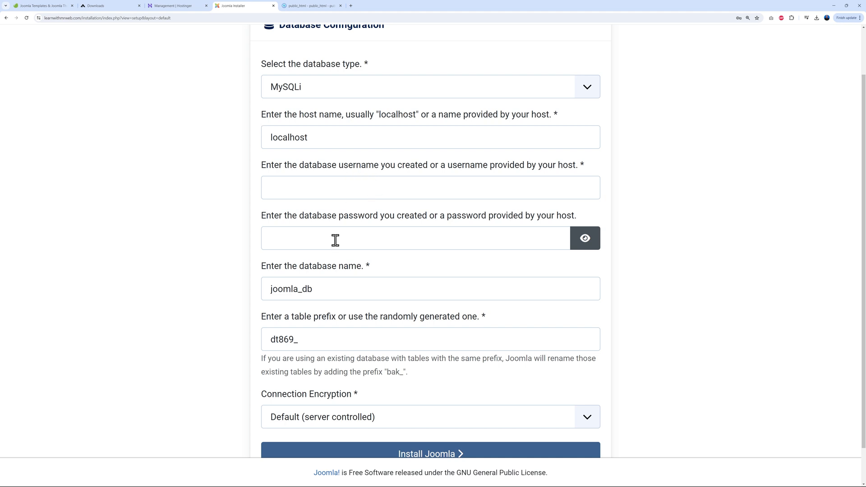
{"action": "double_click", "coordinate": [346, 290]}
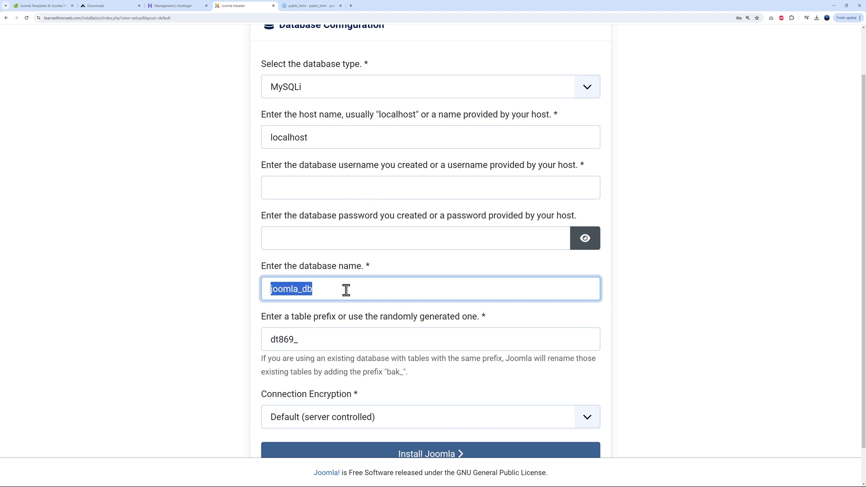
{"action": "key", "text": "ctrl+v"}
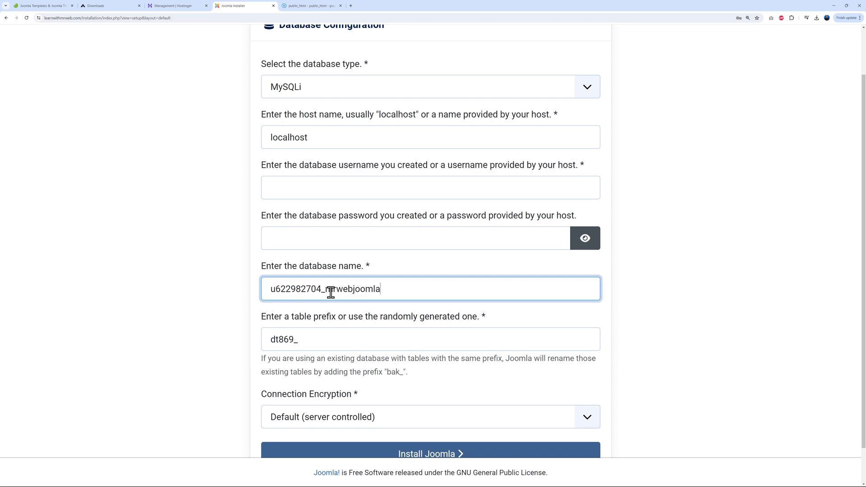
Paste the mrwebjoomla database username and the database password into the installer
{"action": "left_click", "coordinate": [172, 7]}
{"action": "left_click_drag", "start_coordinate": [342, 365], "coordinate": [364, 385]}
{"action": "key", "text": "ctrl+c"}
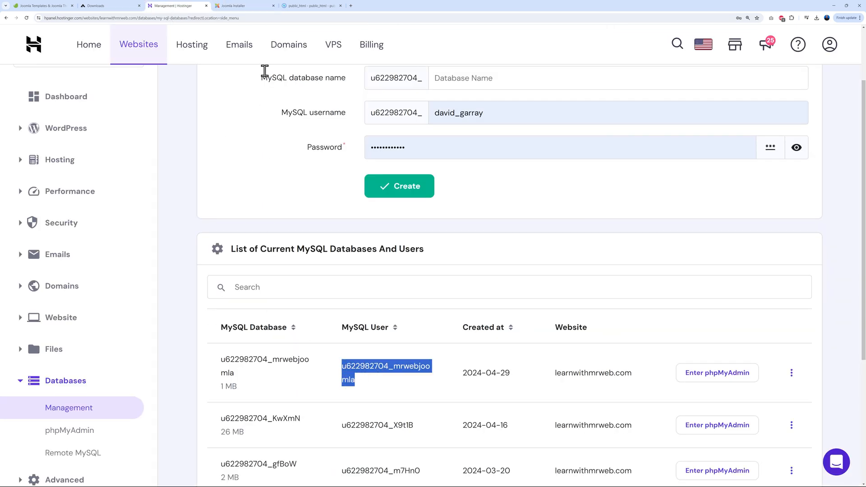
{"action": "left_click", "coordinate": [239, 6]}
{"action": "left_click", "coordinate": [327, 185]}
{"action": "key", "text": "ctrl+v"}
{"action": "key", "text": "alt+Tab"}
{"action": "left_click", "coordinate": [312, 238]}
{"action": "key", "text": "ctrl+v"}
{"action": "left_click", "coordinate": [241, 315]}
Check the dt869_ table prefix and launch the Joomla installation
{"action": "scroll", "coordinate": [702, 315], "scroll_direction": "down", "scroll_amount": 2}
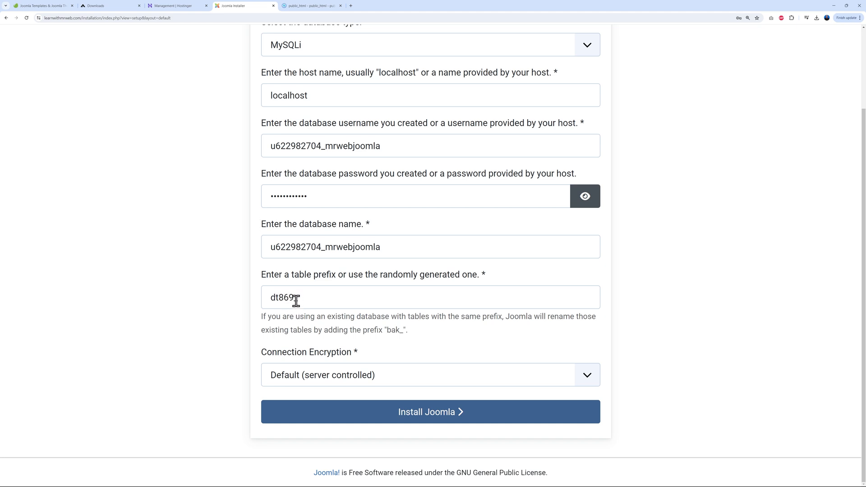
{"action": "left_click_drag", "start_coordinate": [294, 299], "coordinate": [338, 297]}
{"action": "left_click", "coordinate": [709, 332]}
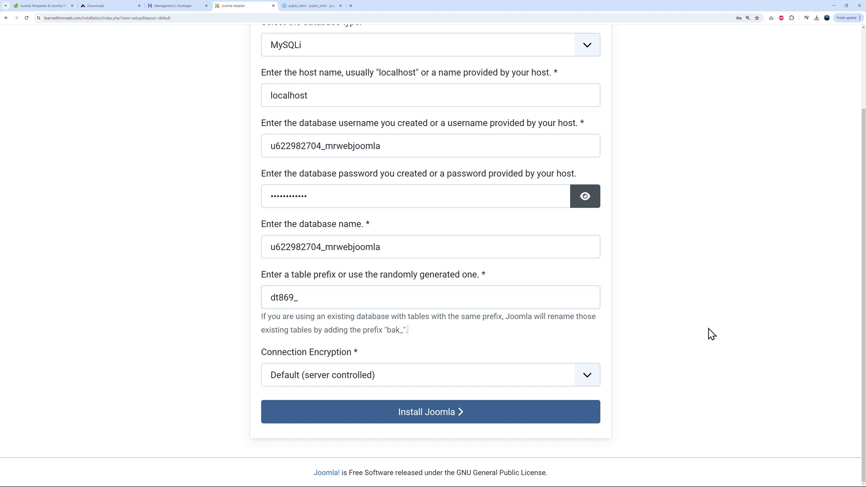
{"action": "left_click", "coordinate": [437, 420]}
Open the administrator, log in as Super User, and go to the System dashboard
{"action": "left_click", "coordinate": [750, 105]}
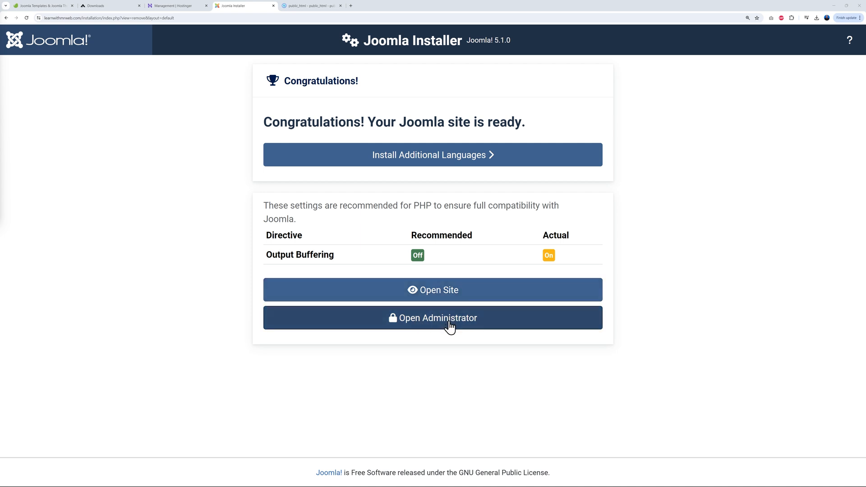
{"action": "left_click", "coordinate": [435, 326]}
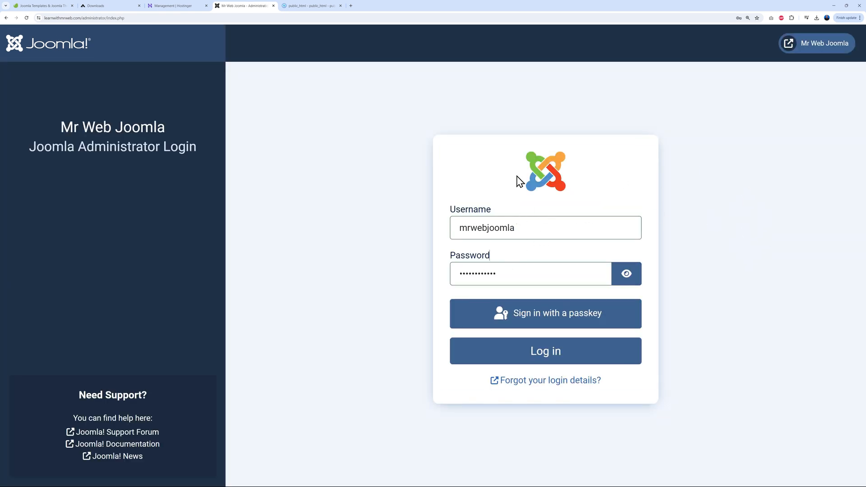
{"action": "left_click", "coordinate": [547, 357]}
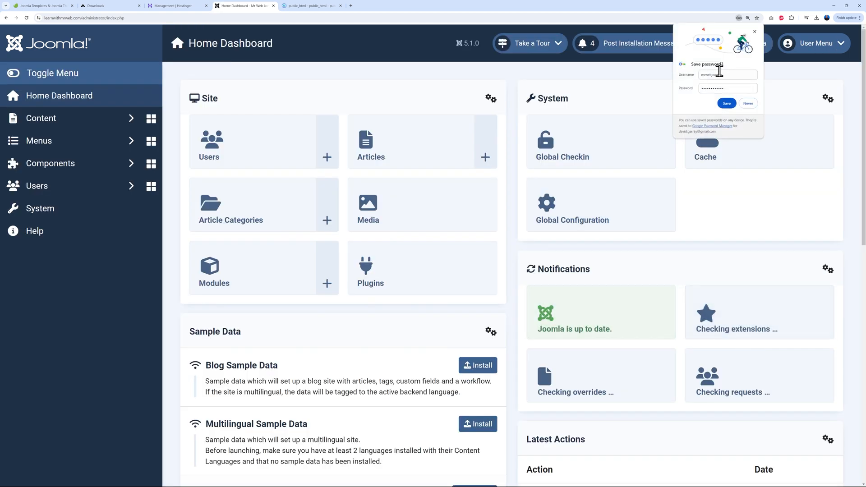
{"action": "left_click", "coordinate": [726, 104]}
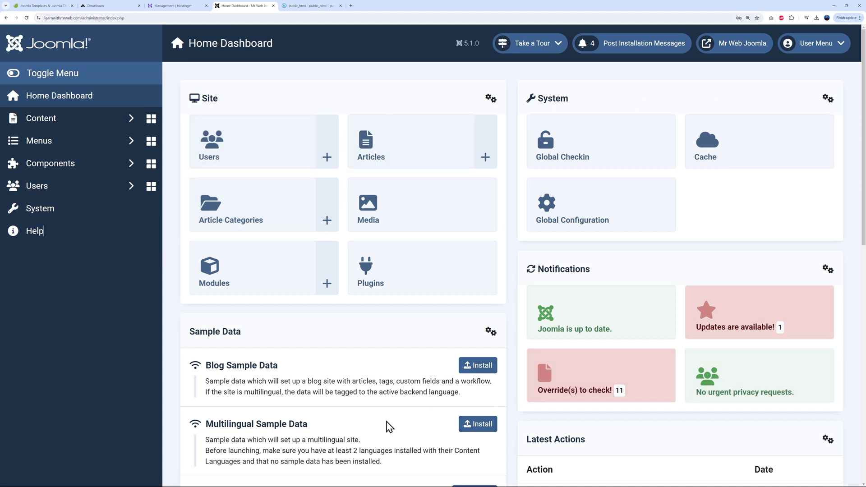
{"action": "left_click", "coordinate": [411, 266]}
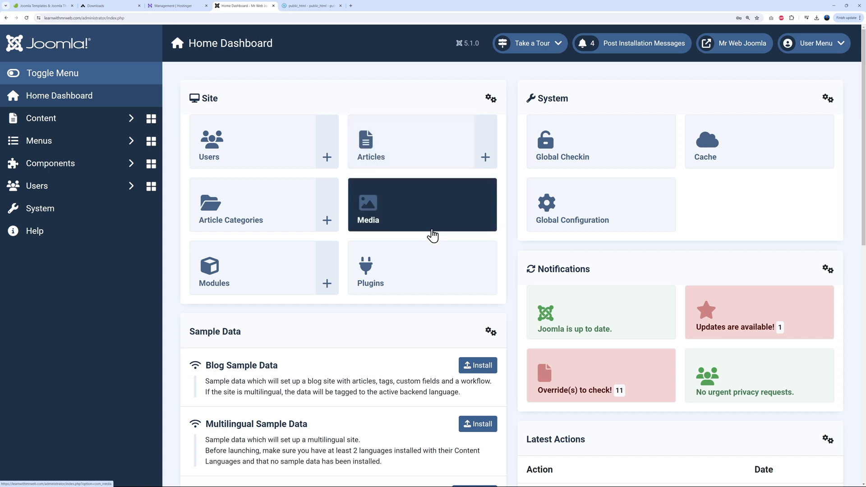
{"action": "left_click", "coordinate": [54, 217]}
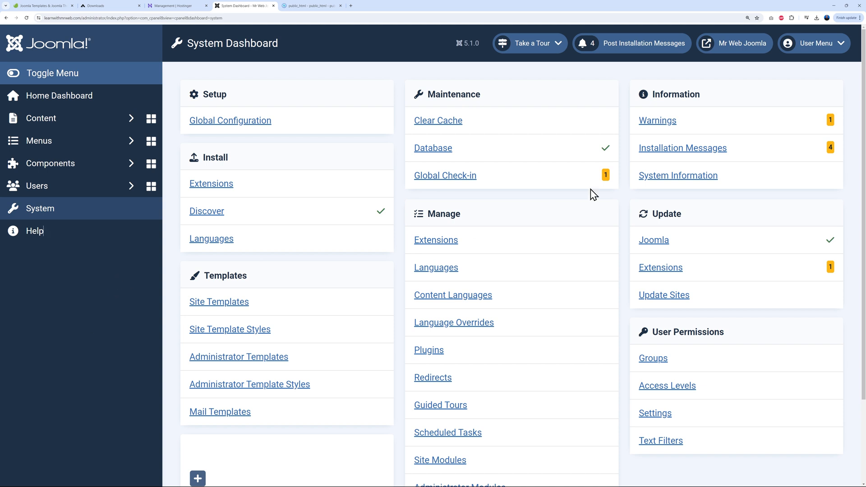
Preview the live front page and the Purity IV Home Business demo page
{"action": "left_click", "coordinate": [745, 45]}
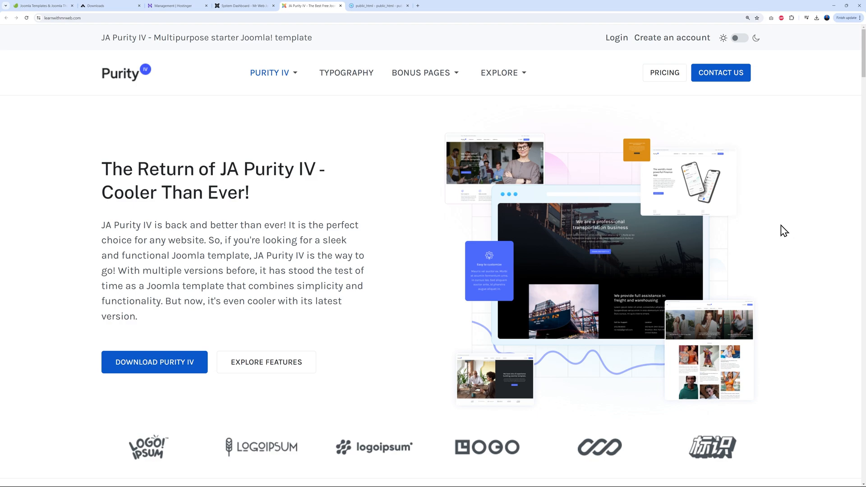
{"action": "scroll", "coordinate": [791, 234], "scroll_direction": "down", "scroll_amount": 10}
{"action": "scroll", "coordinate": [809, 231], "scroll_direction": "down", "scroll_amount": 17}
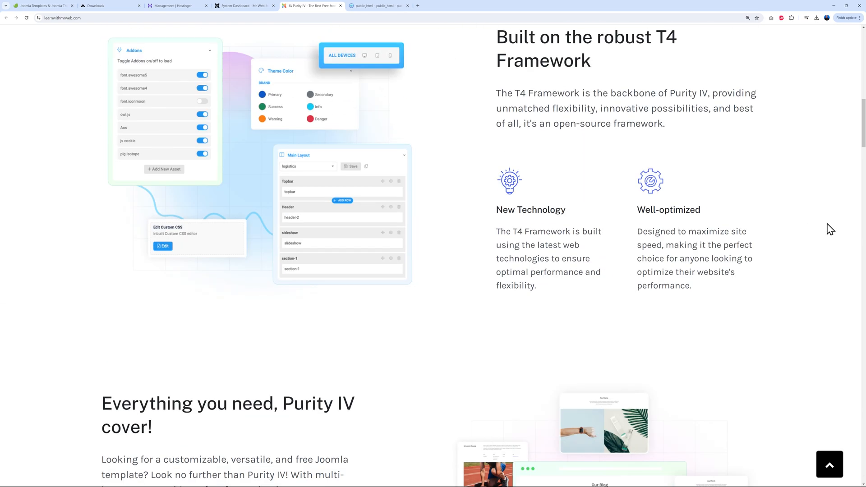
{"action": "scroll", "coordinate": [826, 231], "scroll_direction": "down", "scroll_amount": 16}
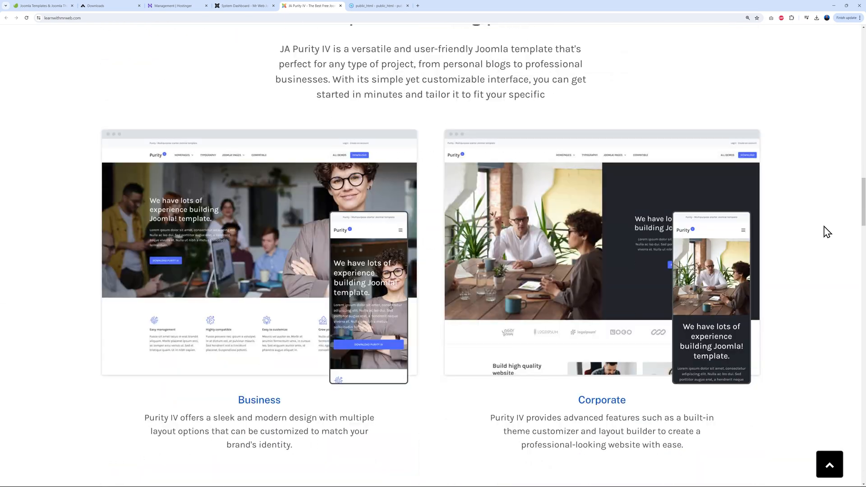
{"action": "key", "text": "Home"}
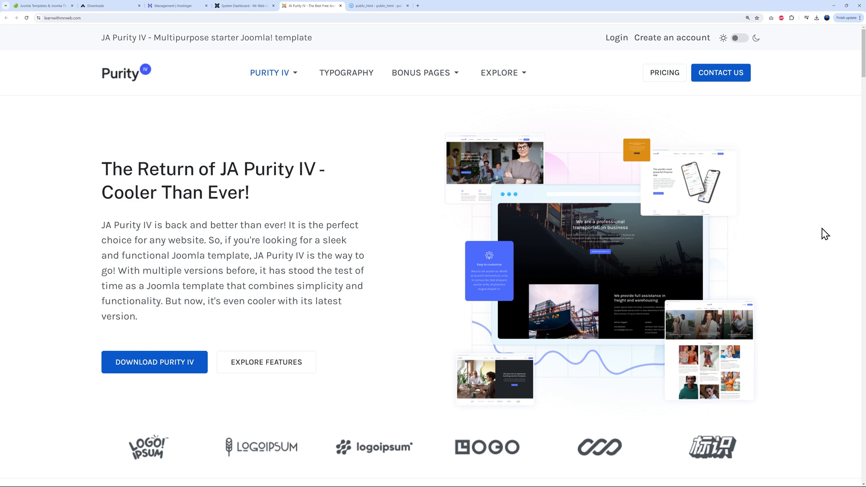
{"action": "mouse_move", "coordinate": [295, 78]}
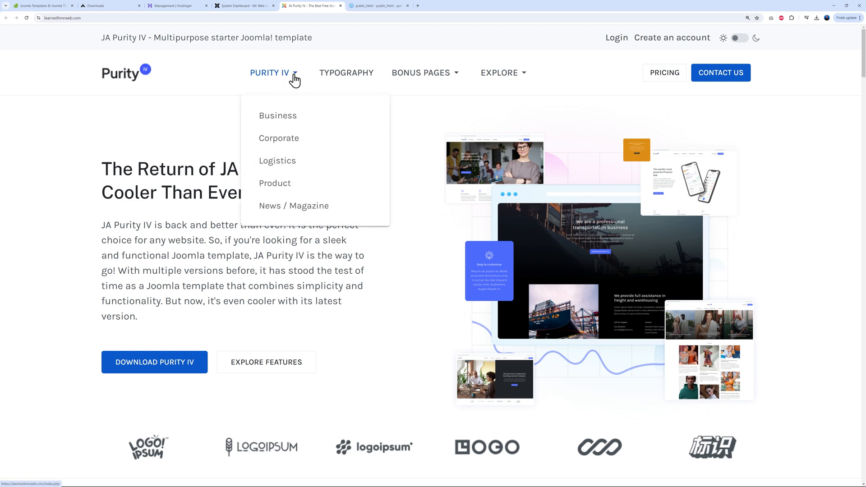
{"action": "left_click", "coordinate": [284, 124]}
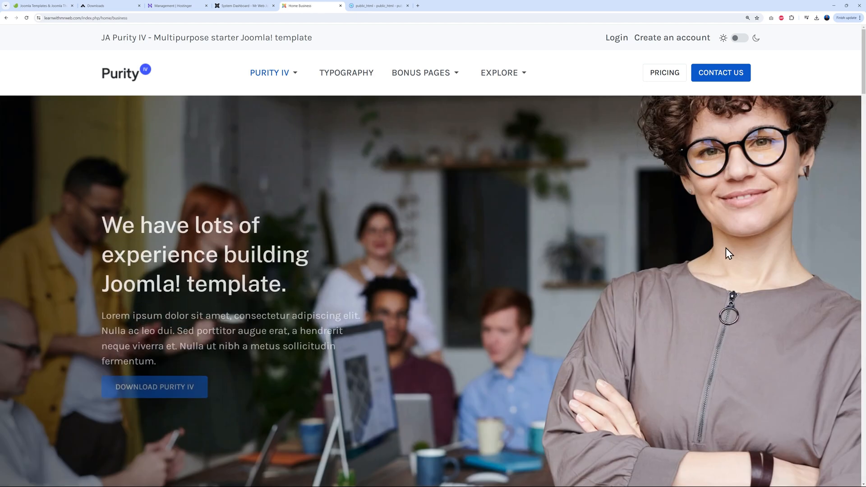
{"action": "scroll", "coordinate": [742, 244], "scroll_direction": "down", "scroll_amount": 8}
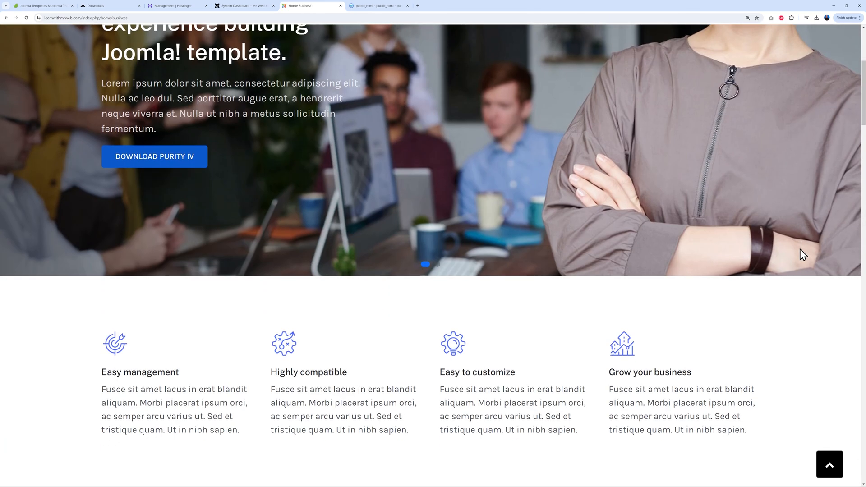
{"action": "scroll", "coordinate": [802, 254], "scroll_direction": "down", "scroll_amount": 10}
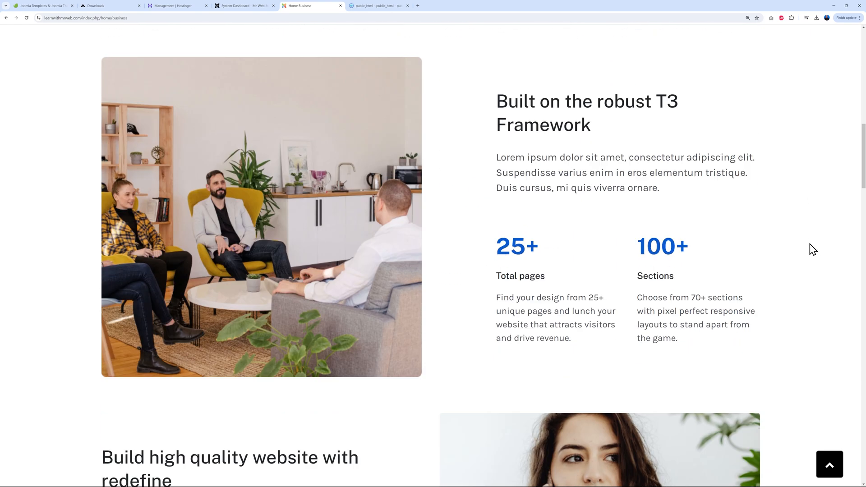
{"action": "scroll", "coordinate": [810, 249], "scroll_direction": "down", "scroll_amount": 2}
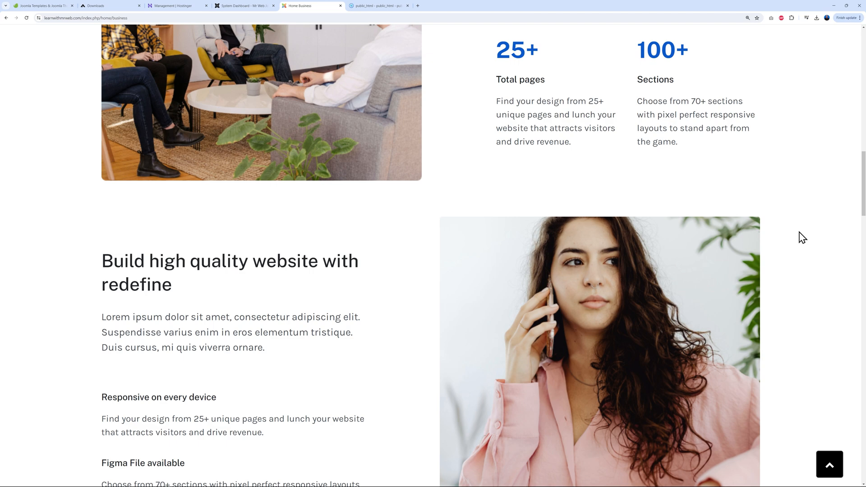
{"action": "scroll", "coordinate": [801, 238], "scroll_direction": "down", "scroll_amount": 11}
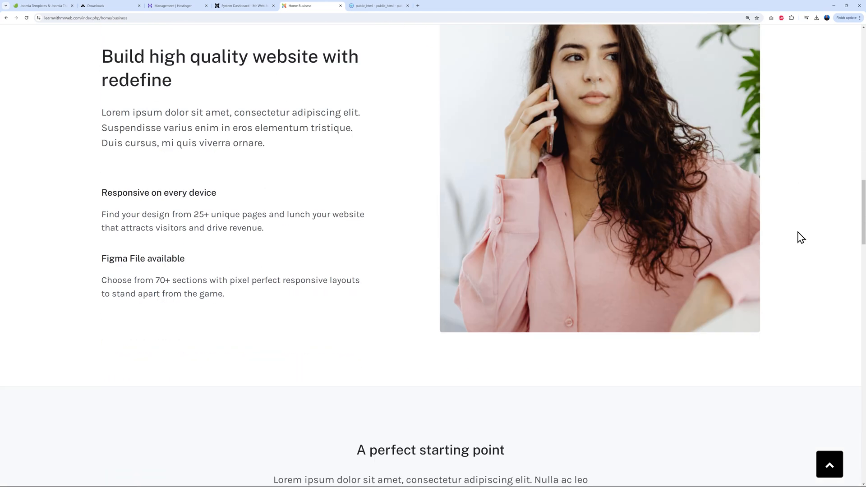
{"action": "scroll", "coordinate": [805, 233], "scroll_direction": "down", "scroll_amount": 17}
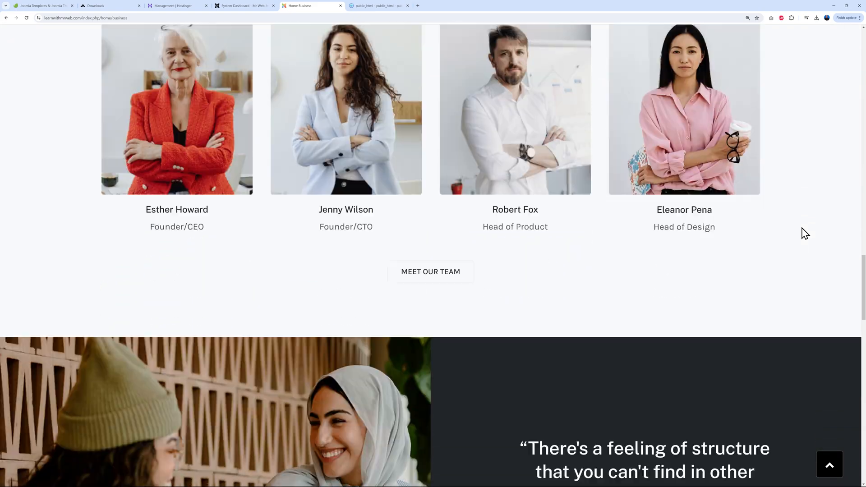
{"action": "scroll", "coordinate": [805, 230], "scroll_direction": "down", "scroll_amount": 13}
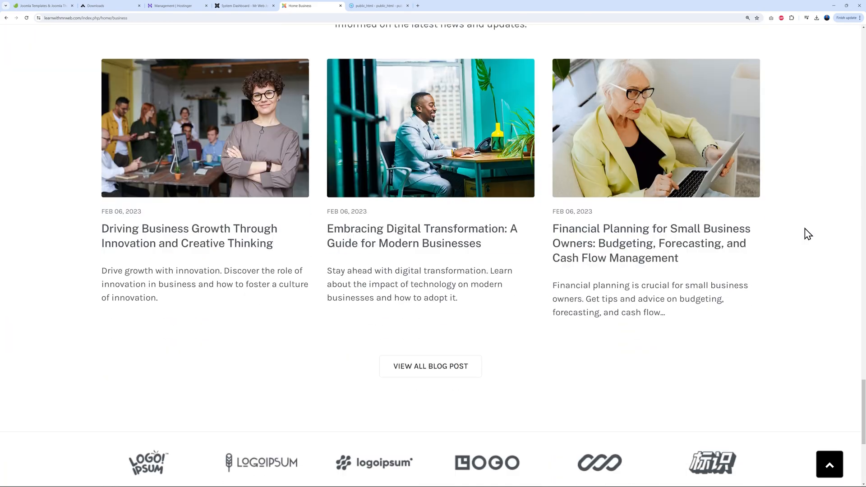
{"action": "scroll", "coordinate": [805, 230], "scroll_direction": "up", "scroll_amount": 20}
{"action": "scroll", "coordinate": [804, 223], "scroll_direction": "up", "scroll_amount": 20}
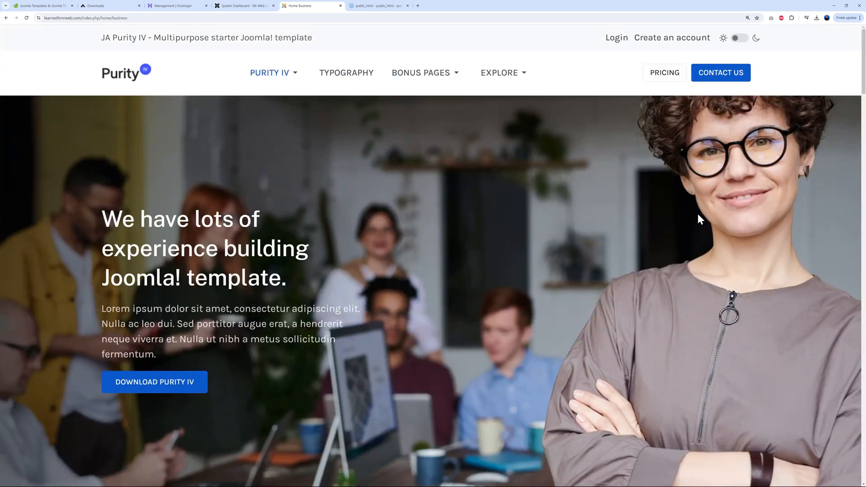
Preview the Bonus Pages Pricing demo page, then return to the administrator dashboard
{"action": "mouse_move", "coordinate": [451, 77]}
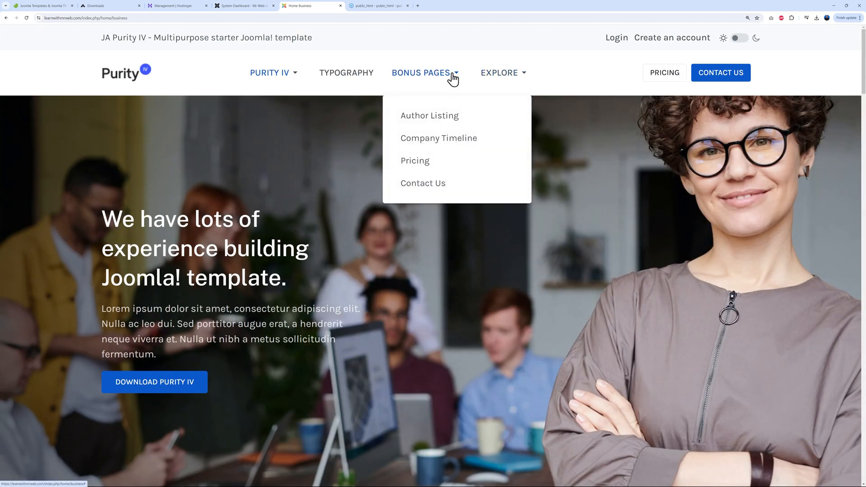
{"action": "left_click", "coordinate": [426, 166]}
{"action": "scroll", "coordinate": [819, 246], "scroll_direction": "down", "scroll_amount": 8}
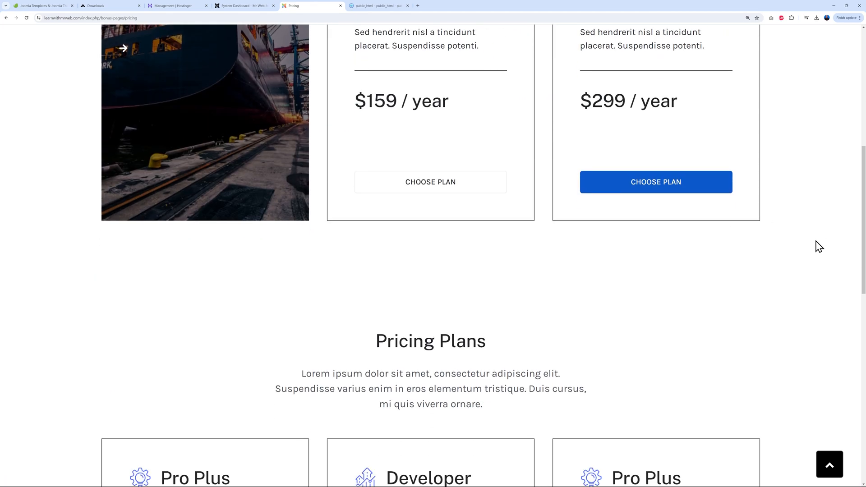
{"action": "scroll", "coordinate": [819, 246], "scroll_direction": "down", "scroll_amount": 7}
{"action": "scroll", "coordinate": [819, 247], "scroll_direction": "up", "scroll_amount": 15}
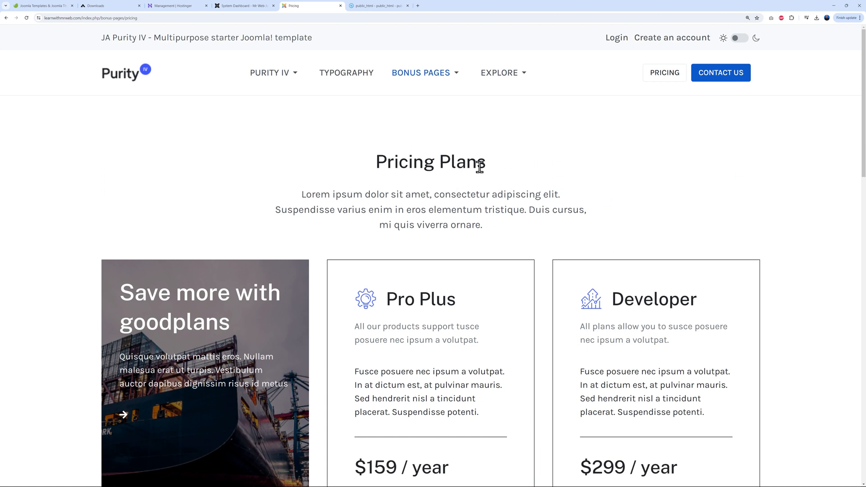
{"action": "left_click", "coordinate": [247, 6]}
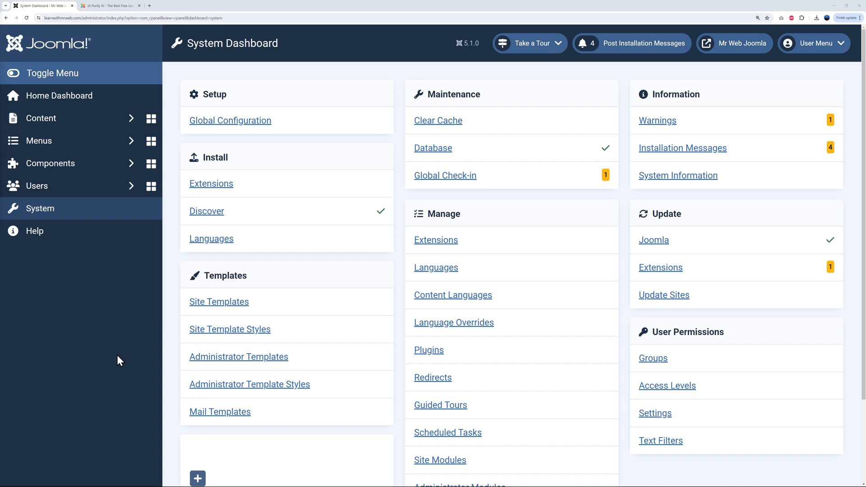
Make ja_purity_iv - Business the default site template style and open it for editing
{"action": "left_click", "coordinate": [261, 336]}
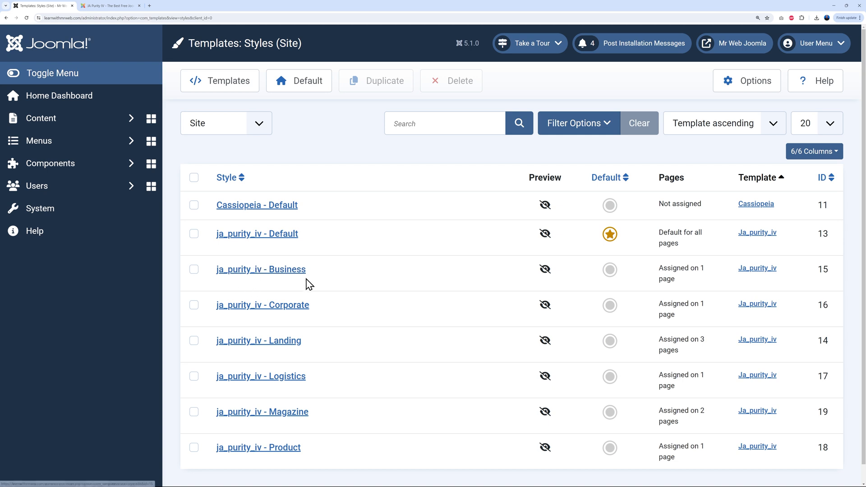
{"action": "left_click", "coordinate": [609, 269]}
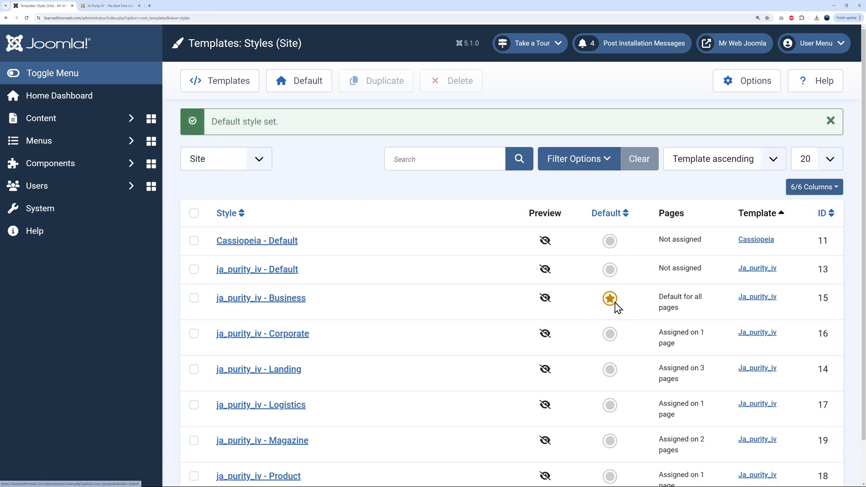
{"action": "left_click", "coordinate": [301, 298]}
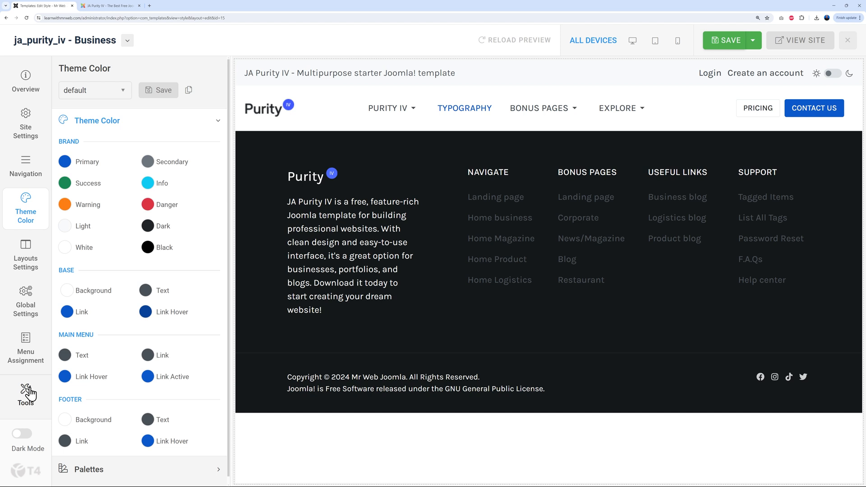
Change the template Site Name to 'Mr Web', leaving the slogan as is
{"action": "left_click", "coordinate": [27, 133]}
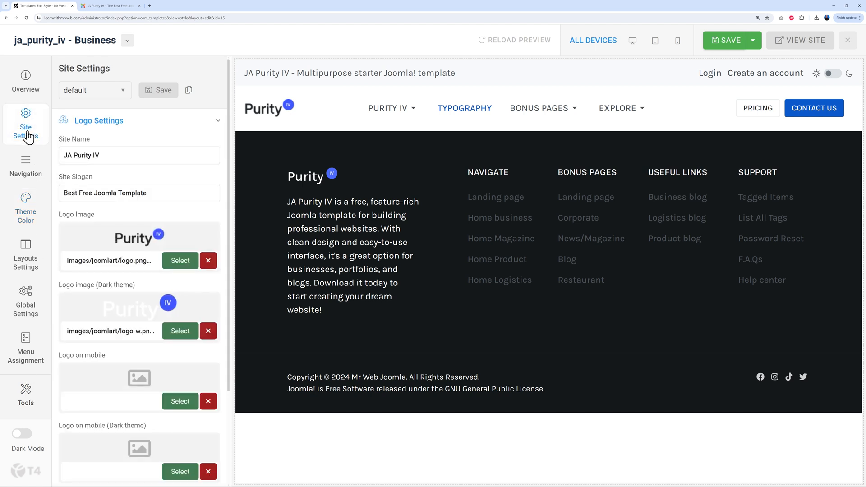
{"action": "left_click", "coordinate": [136, 156]}
{"action": "key", "text": "ctrl+a"}
{"action": "type", "text": "M"}
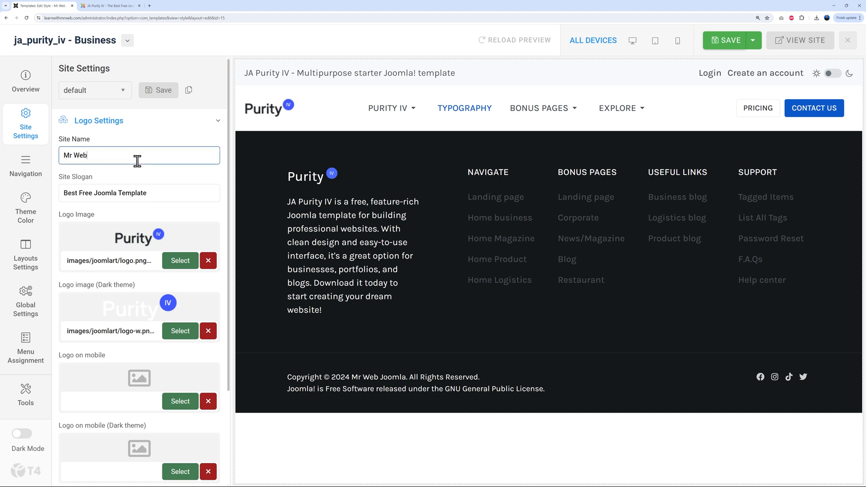
{"action": "left_click_drag", "start_coordinate": [66, 193], "coordinate": [162, 191]}
{"action": "left_click", "coordinate": [173, 192]}
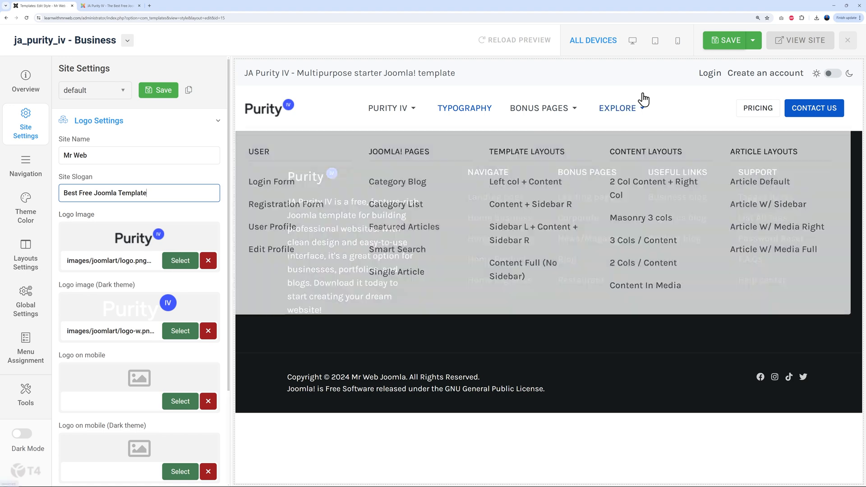
Toggle the preview's dark theme on and off twice to check it
{"action": "left_click", "coordinate": [831, 76]}
{"action": "left_click", "coordinate": [832, 75]}
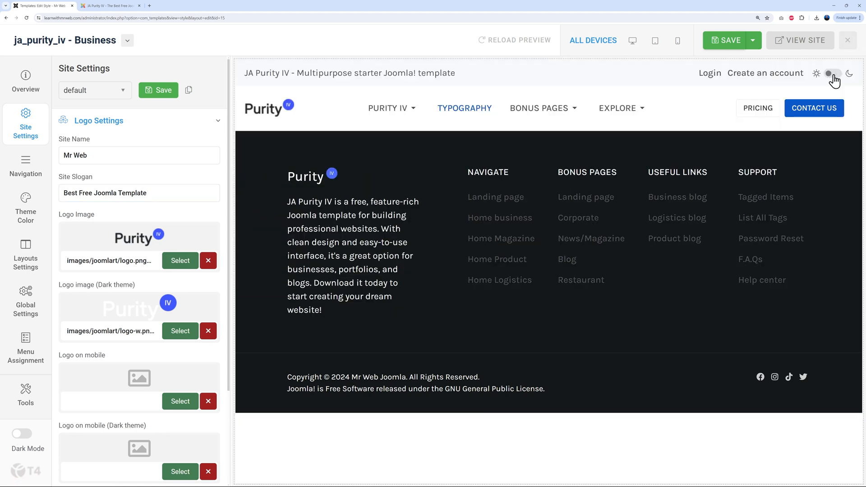
{"action": "left_click", "coordinate": [832, 75]}
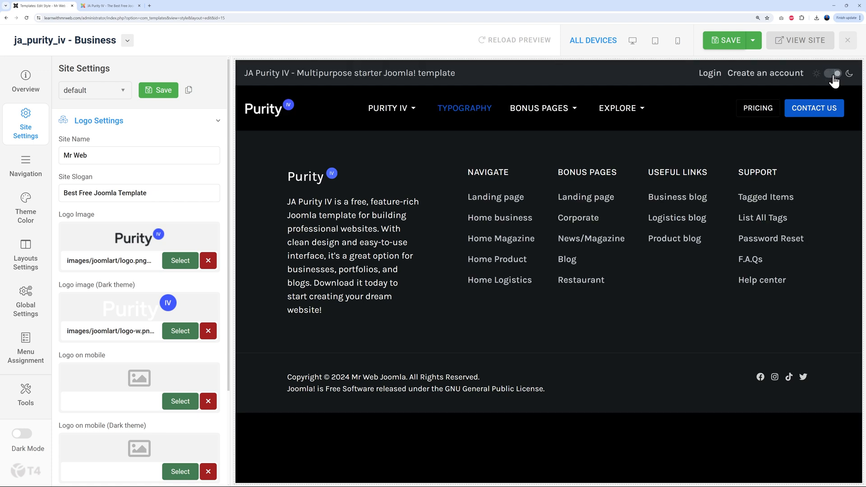
{"action": "left_click", "coordinate": [832, 75]}
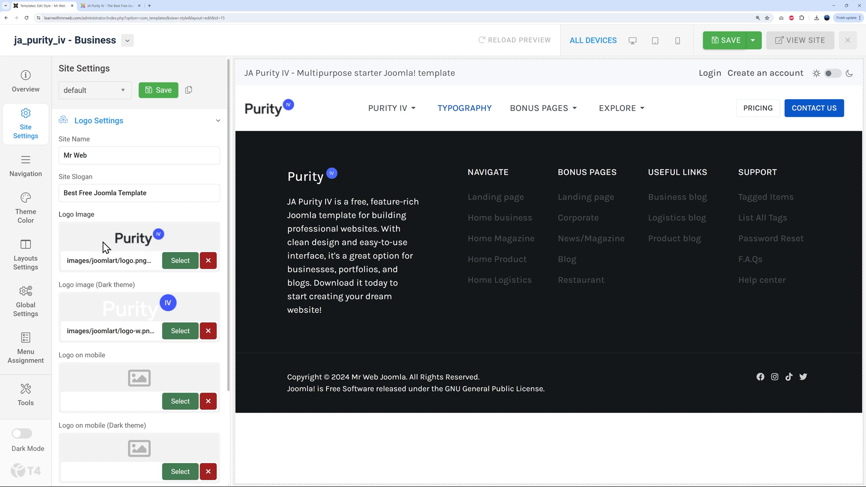
Upload Mr-Web-LOGO.png and set it as the Business style's logo image
{"action": "left_click", "coordinate": [179, 262]}
{"action": "left_click", "coordinate": [147, 141]}
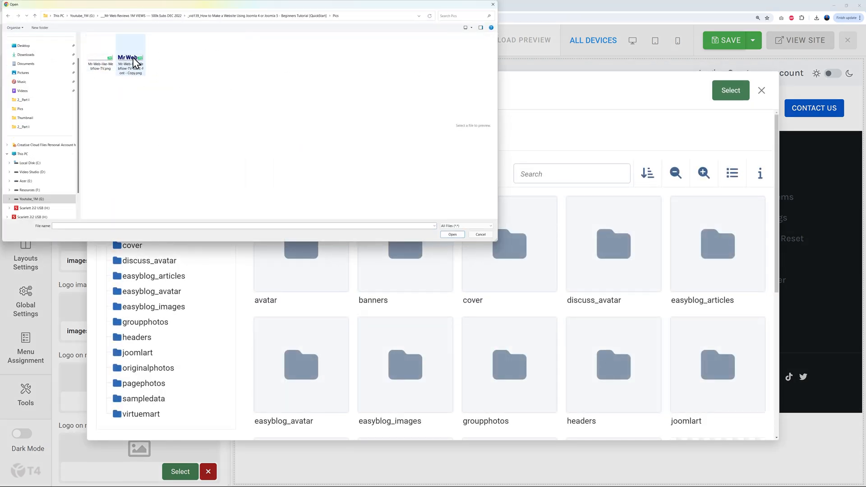
{"action": "left_click", "coordinate": [135, 62]}
{"action": "left_click", "coordinate": [452, 234]}
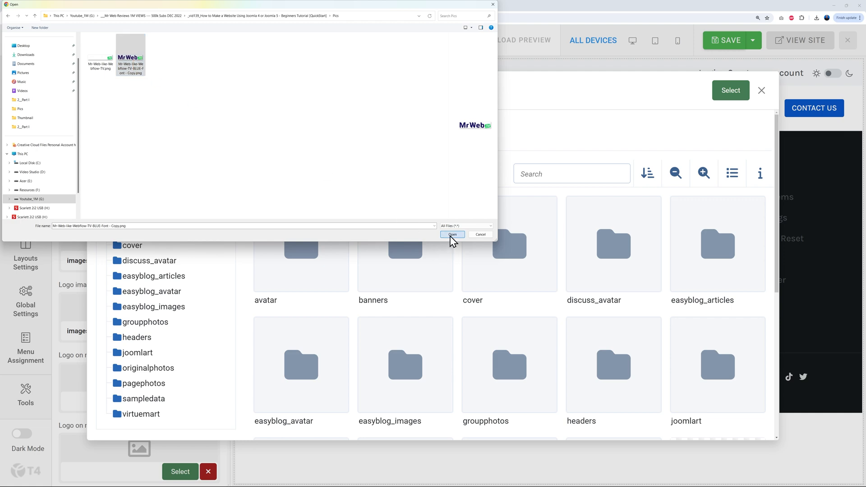
{"action": "scroll", "coordinate": [483, 296], "scroll_direction": "down", "scroll_amount": 5}
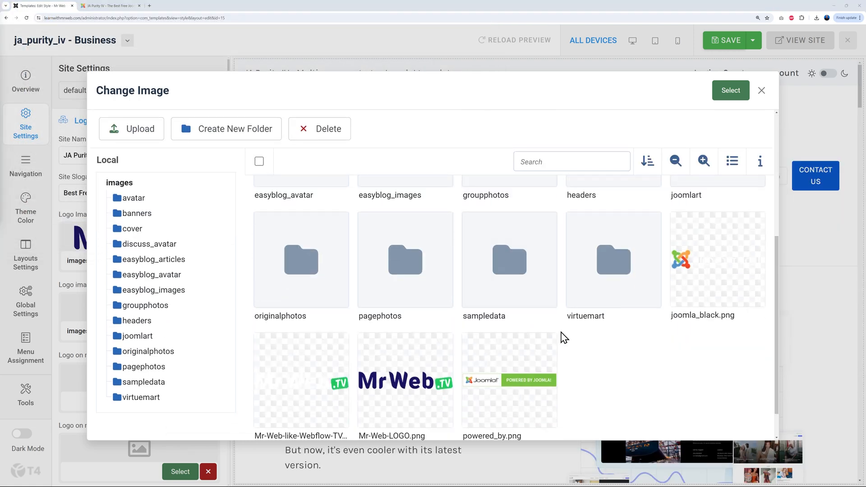
{"action": "left_click", "coordinate": [370, 305]}
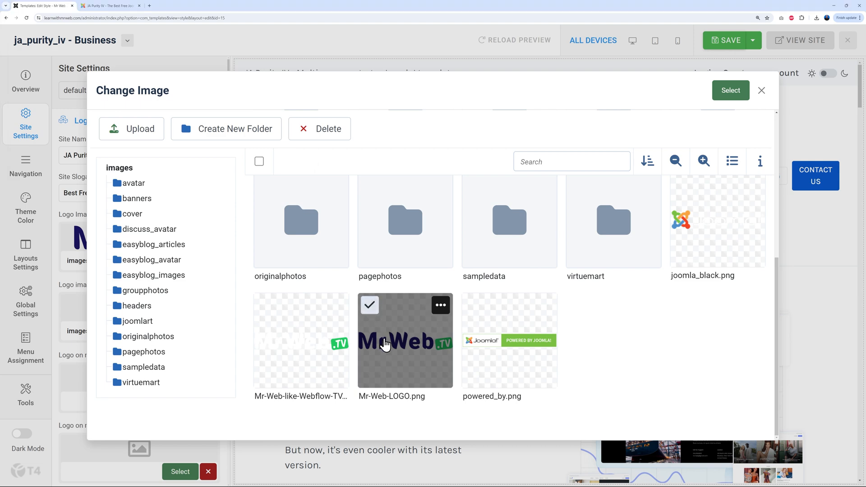
{"action": "left_click", "coordinate": [731, 92]}
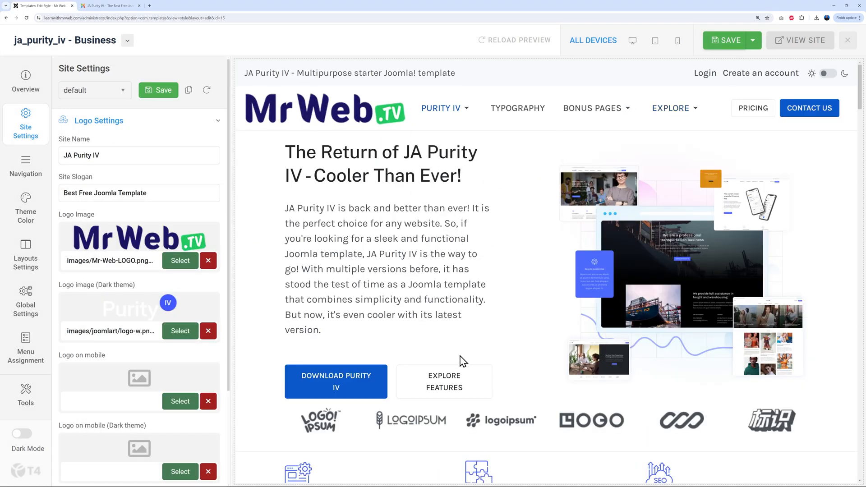
Set the white-lettered MrWeb.TV image as the dark-theme logo and save the style
{"action": "left_click", "coordinate": [185, 332]}
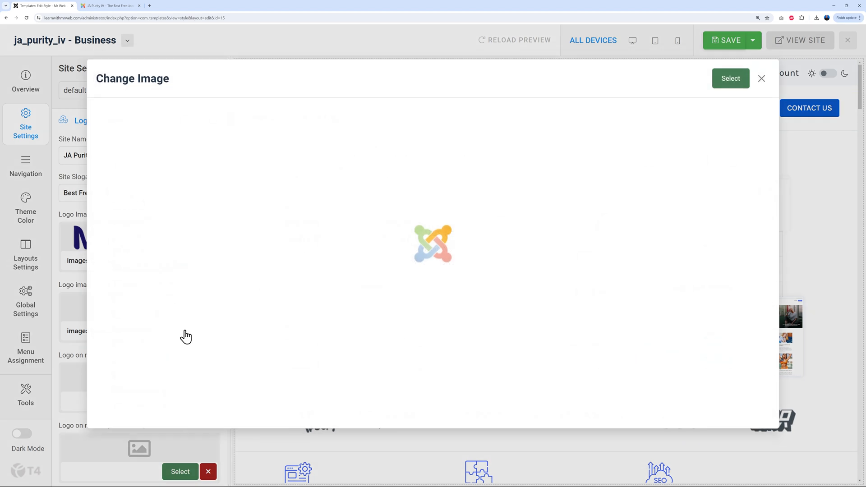
{"action": "scroll", "coordinate": [413, 305], "scroll_direction": "down", "scroll_amount": 3}
{"action": "scroll", "coordinate": [424, 304], "scroll_direction": "down", "scroll_amount": 2}
{"action": "left_click", "coordinate": [265, 305]}
{"action": "left_click", "coordinate": [730, 91]}
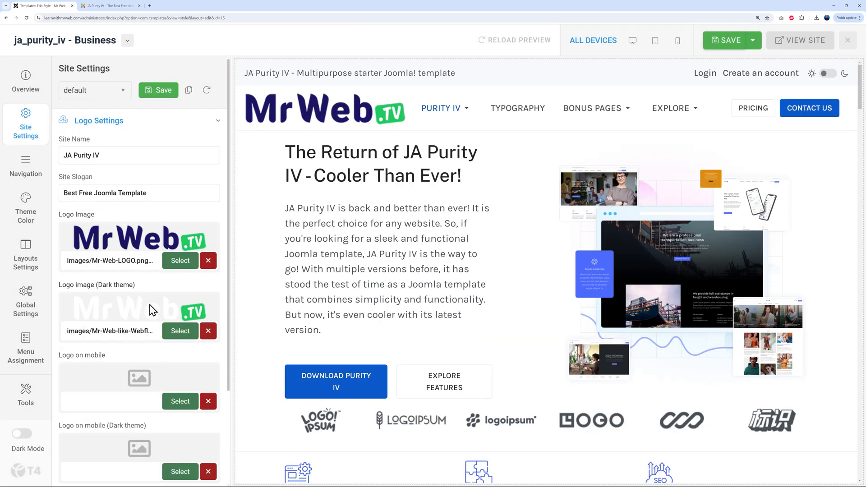
{"action": "left_click", "coordinate": [155, 90]}
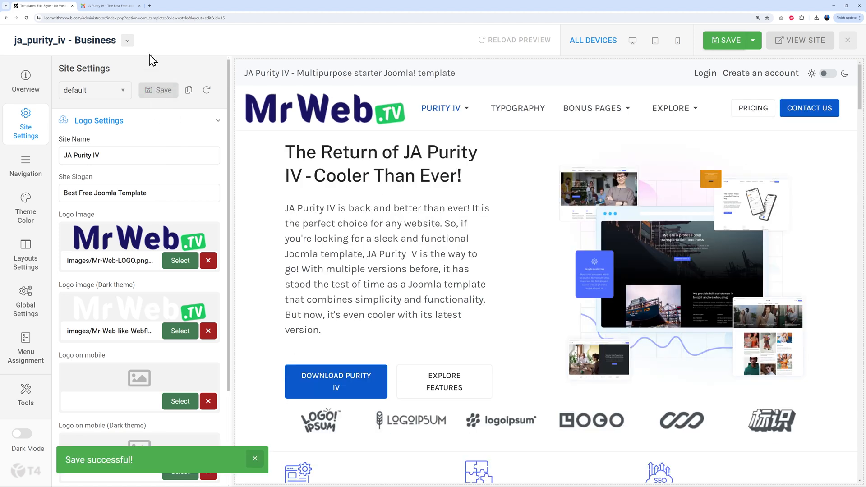
Reload the live site to check the new MrWeb.TV logo, then return to the style editor
{"action": "left_click", "coordinate": [120, 7]}
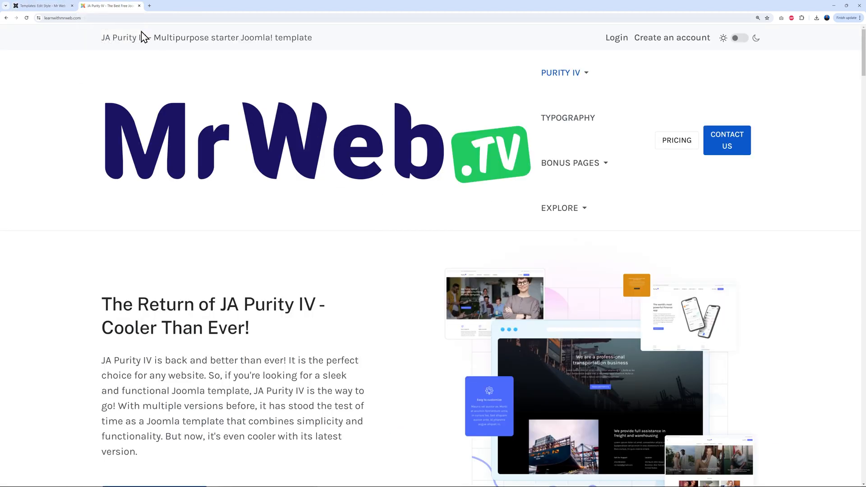
{"action": "left_click", "coordinate": [27, 18]}
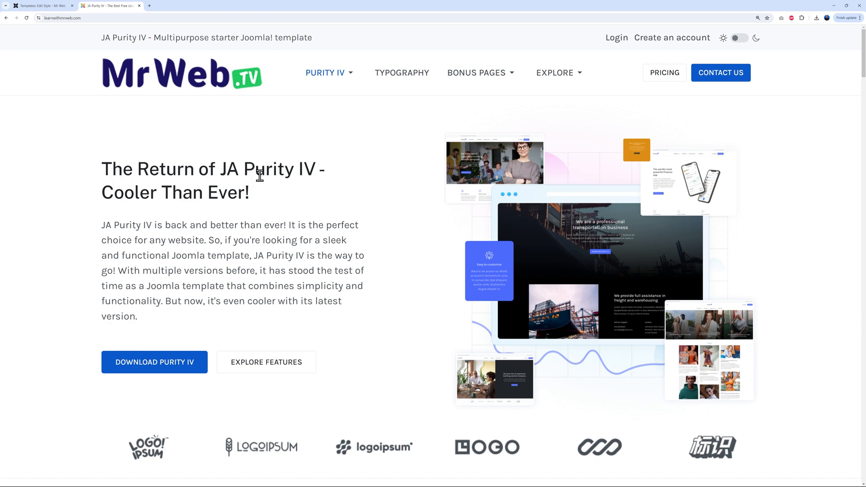
{"action": "scroll", "coordinate": [256, 225], "scroll_direction": "down", "scroll_amount": 8}
{"action": "scroll", "coordinate": [289, 255], "scroll_direction": "up", "scroll_amount": 2}
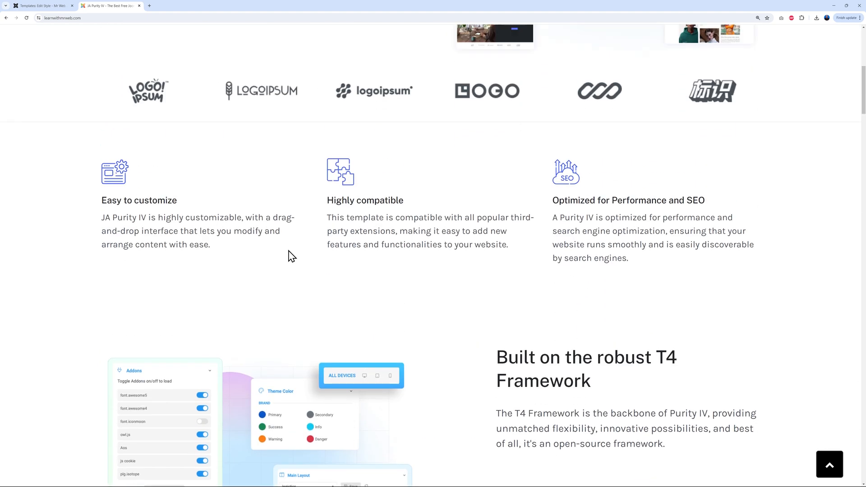
{"action": "scroll", "coordinate": [541, 229], "scroll_direction": "up", "scroll_amount": 6}
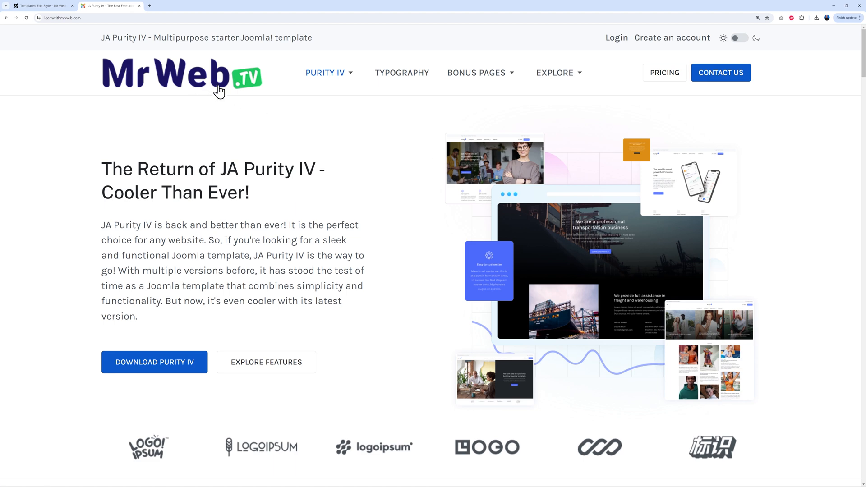
{"action": "left_click", "coordinate": [43, 5]}
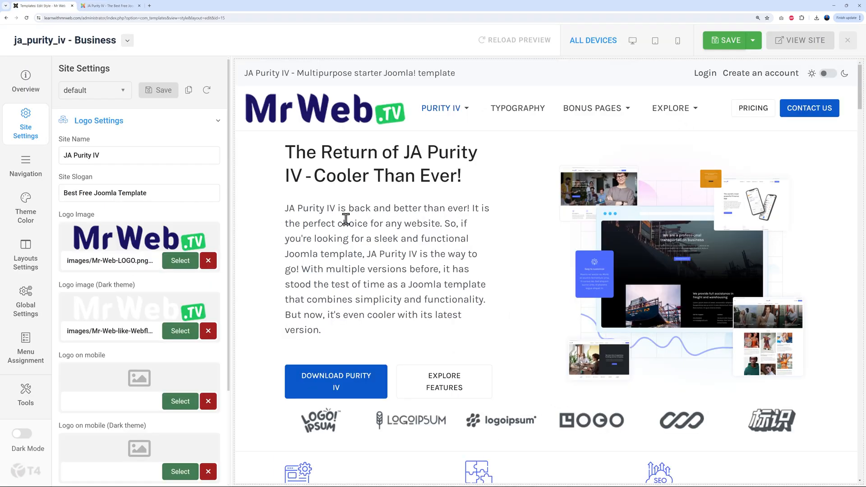
In Theme Color, replace the Primary swatch's blue hex with #20ca62 and save the style
{"action": "left_click", "coordinate": [34, 220]}
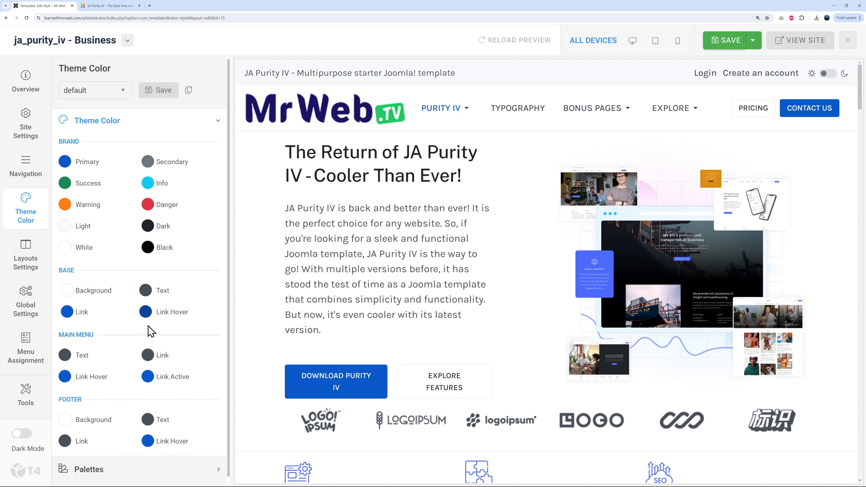
{"action": "left_click", "coordinate": [65, 161]}
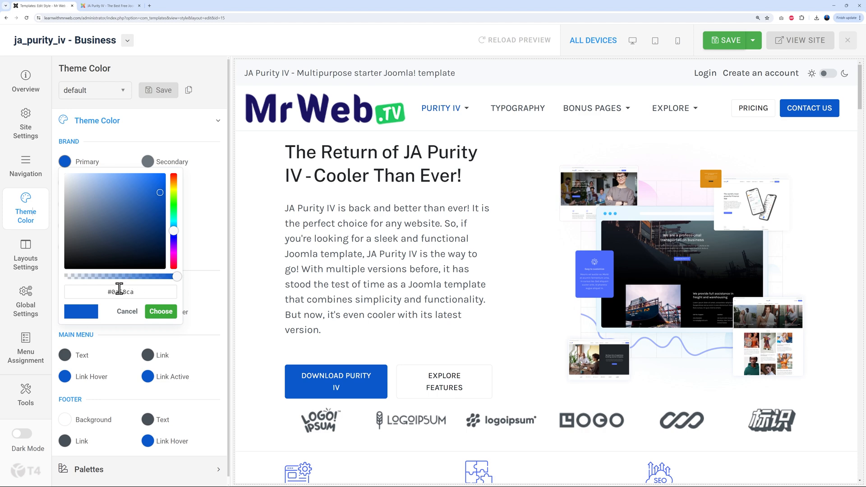
{"action": "left_click_drag", "start_coordinate": [114, 292], "coordinate": [151, 291]}
{"action": "key", "text": "BackSpace"}
{"action": "key", "text": "BackSpace"}
{"action": "key", "text": "BackSpace"}
{"action": "type", "text": "#20ca62"}
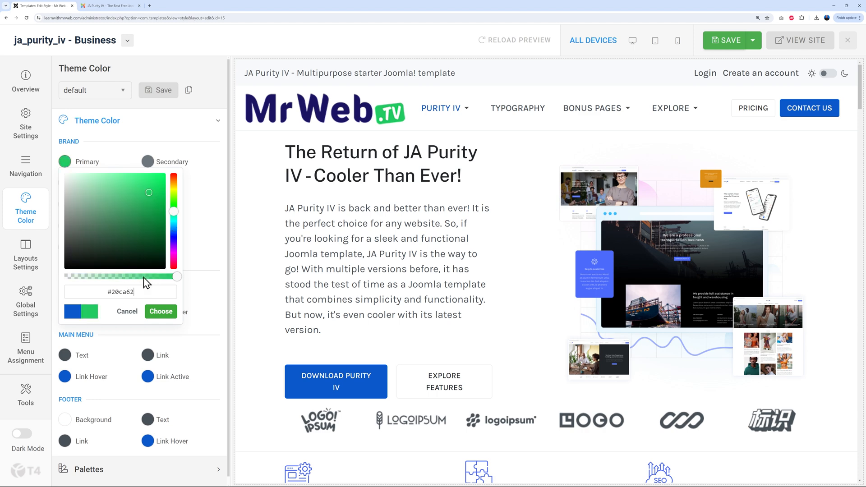
{"action": "left_click", "coordinate": [174, 312]}
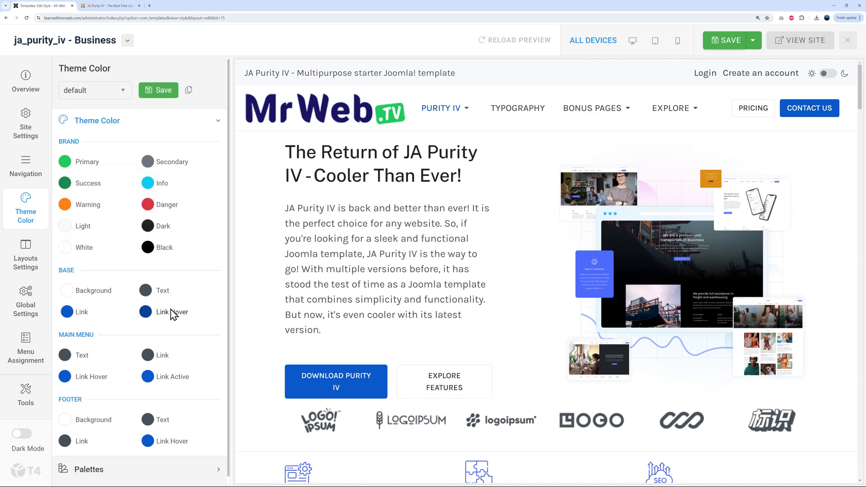
{"action": "left_click", "coordinate": [164, 91]}
Reload the live JA Purity IV site and scroll through it to confirm the buttons are green
{"action": "left_click", "coordinate": [110, 6]}
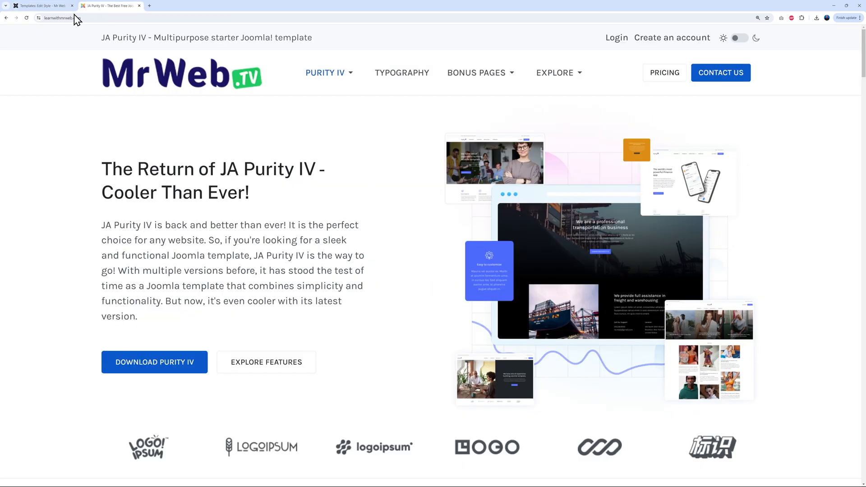
{"action": "left_click", "coordinate": [26, 17]}
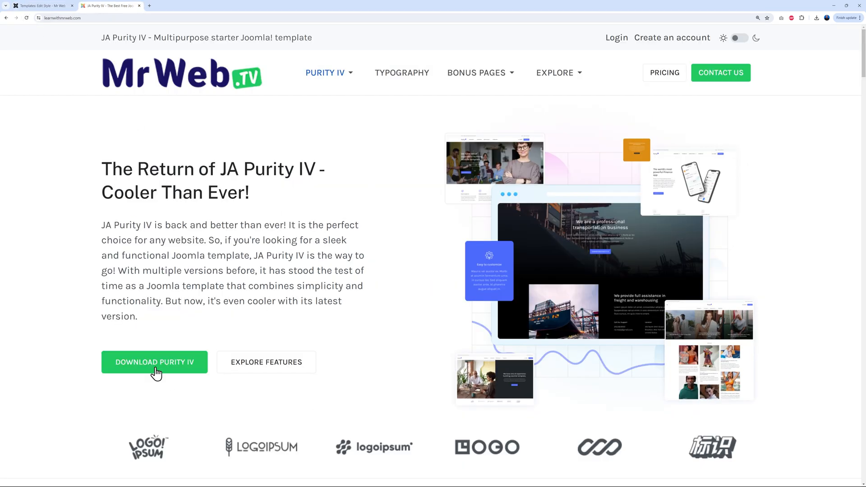
{"action": "scroll", "coordinate": [705, 325], "scroll_direction": "down", "scroll_amount": 15}
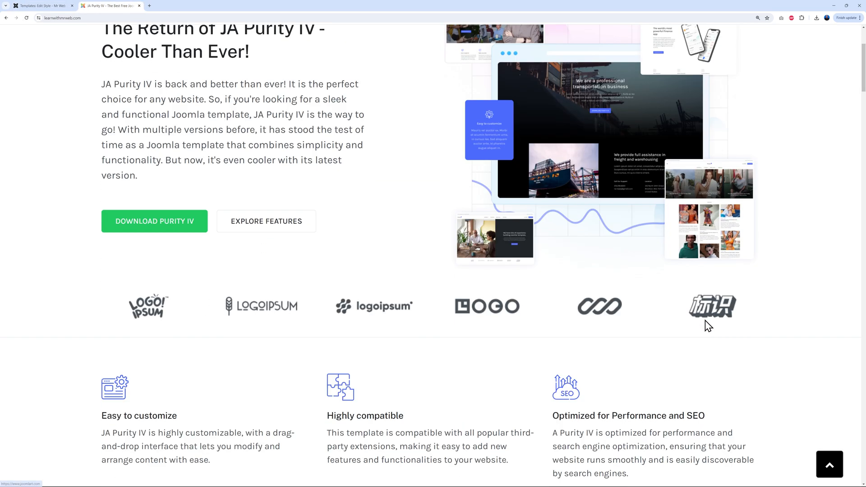
{"action": "scroll", "coordinate": [808, 314], "scroll_direction": "down", "scroll_amount": 20}
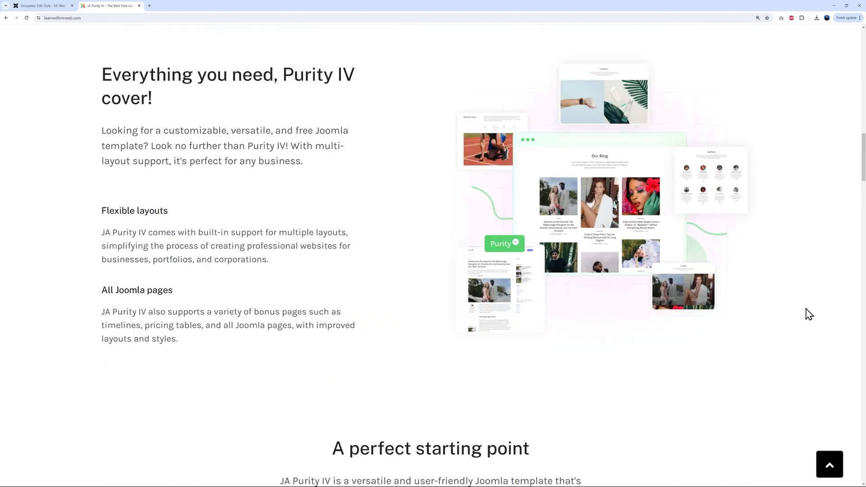
{"action": "scroll", "coordinate": [839, 310], "scroll_direction": "down", "scroll_amount": 20}
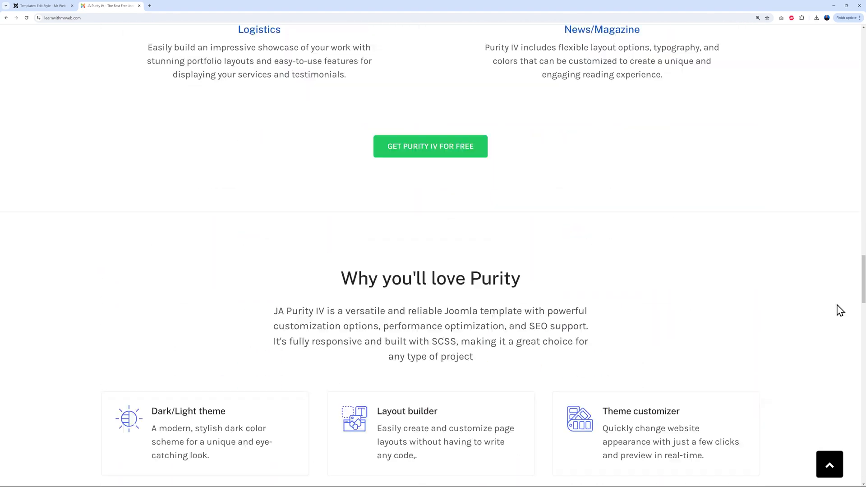
{"action": "scroll", "coordinate": [839, 310], "scroll_direction": "up", "scroll_amount": 8}
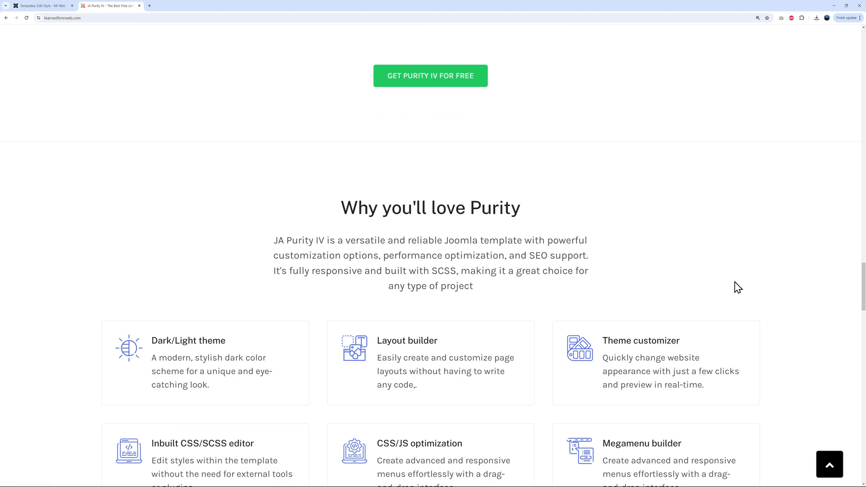
{"action": "scroll", "coordinate": [734, 286], "scroll_direction": "up", "scroll_amount": 20}
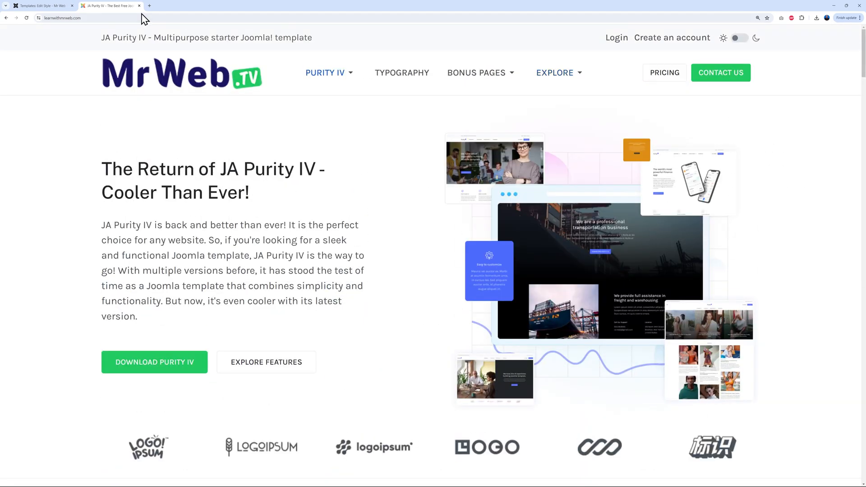
{"action": "left_click", "coordinate": [64, 6]}
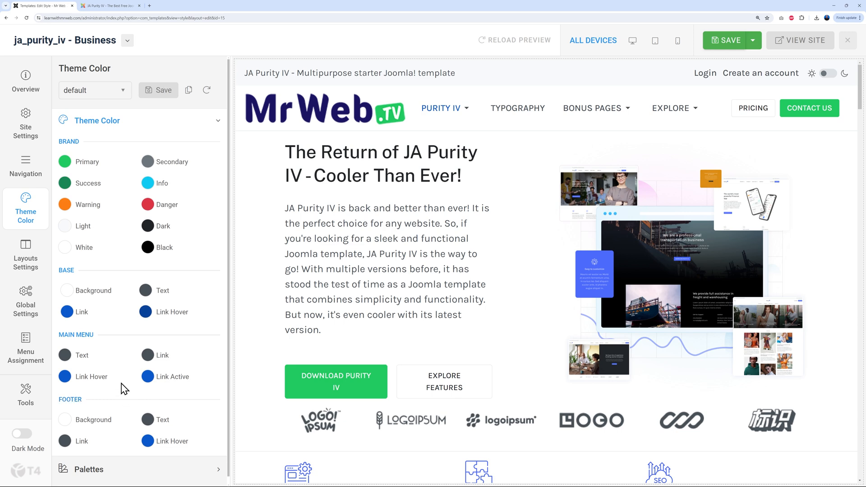
{"action": "left_click", "coordinate": [29, 179]}
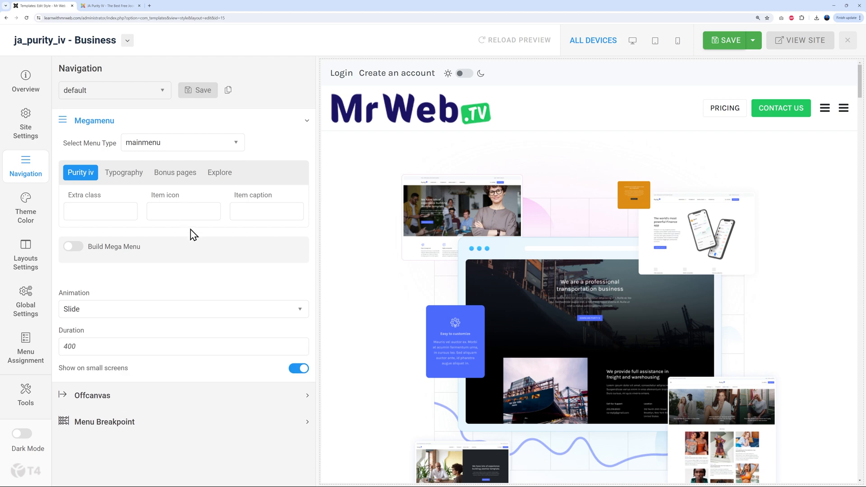
{"action": "left_click", "coordinate": [826, 108]}
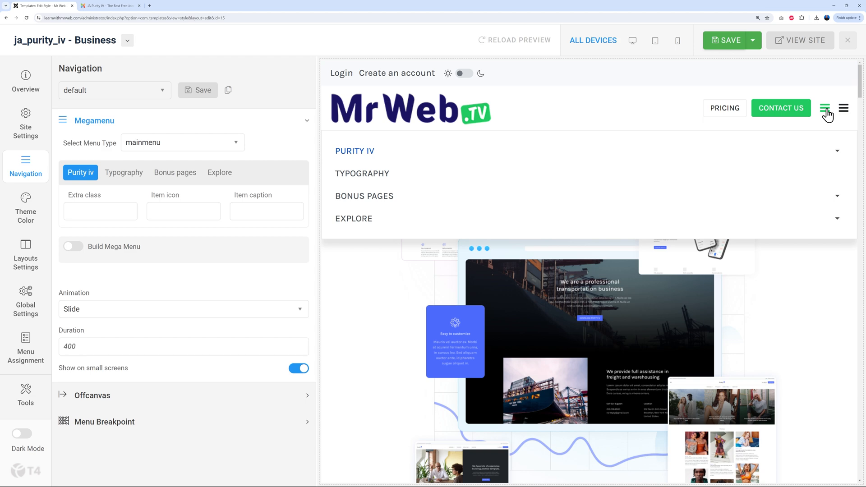
{"action": "left_click", "coordinate": [826, 111]}
{"action": "left_click", "coordinate": [842, 111]}
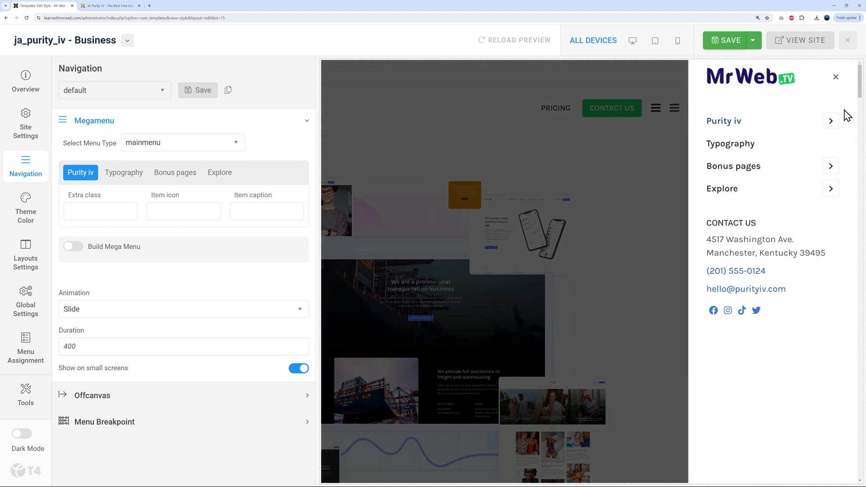
{"action": "left_click", "coordinate": [839, 78]}
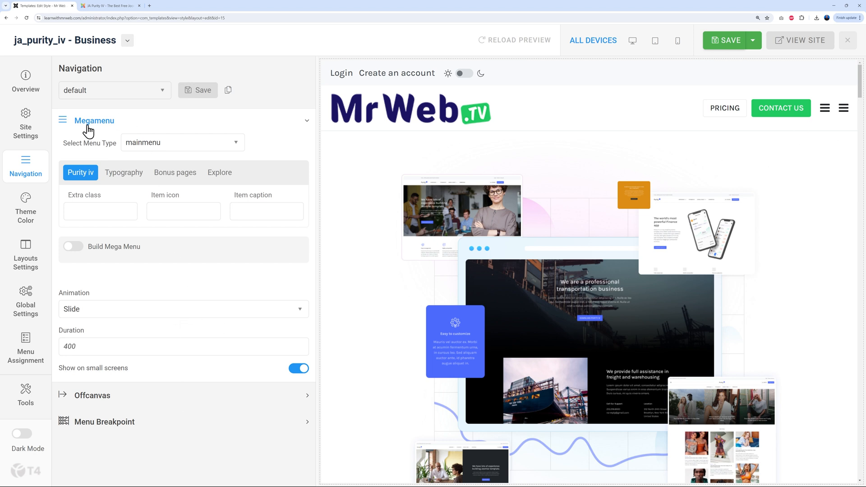
{"action": "left_click", "coordinate": [824, 111]}
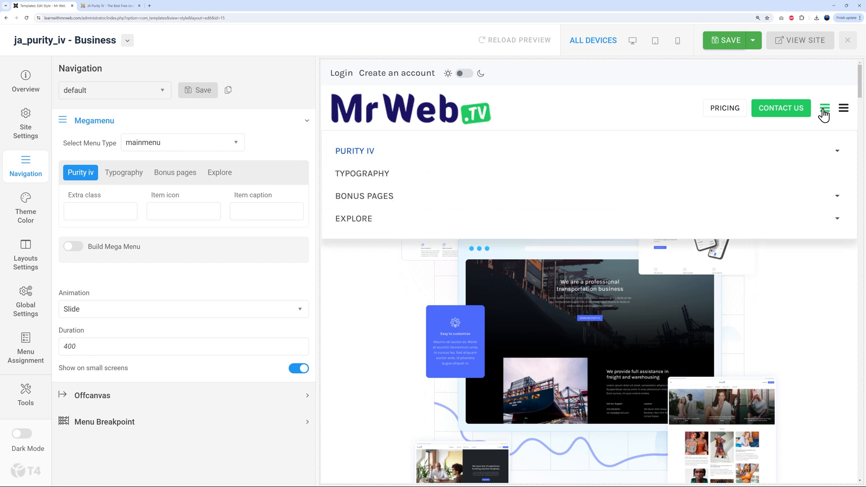
{"action": "left_click", "coordinate": [824, 112]}
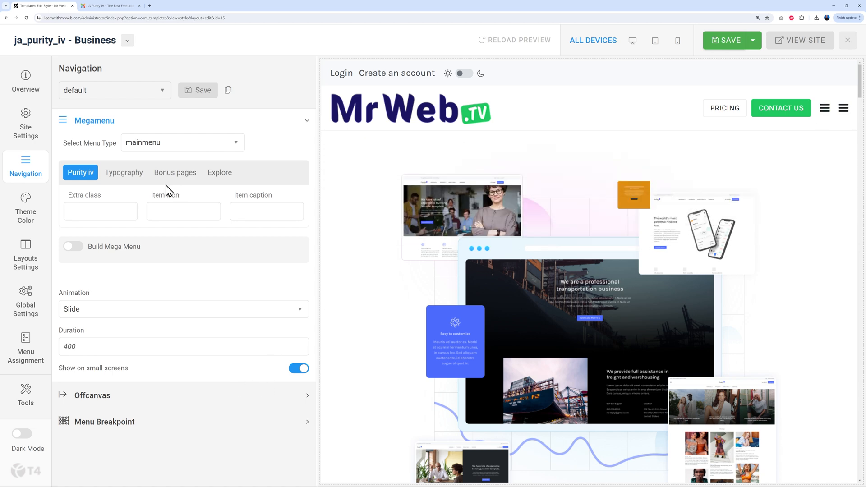
{"action": "left_click", "coordinate": [294, 370]}
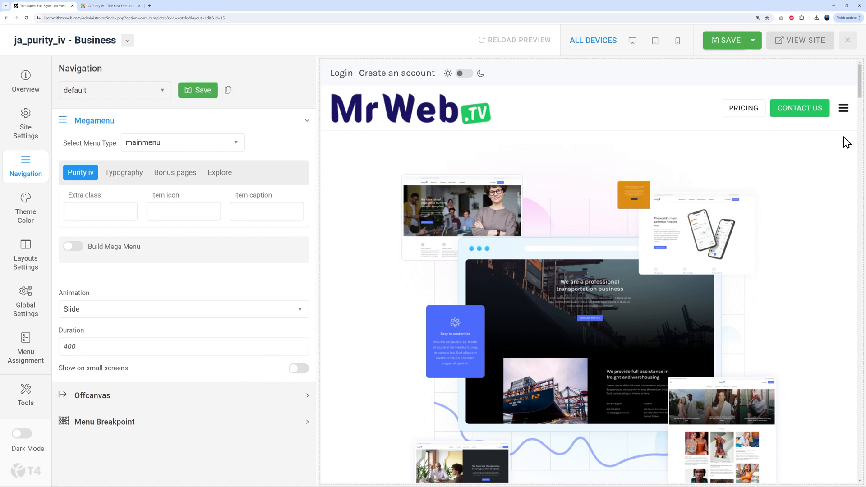
{"action": "left_click", "coordinate": [841, 108]}
{"action": "left_click", "coordinate": [836, 76]}
{"action": "left_click", "coordinate": [298, 368]}
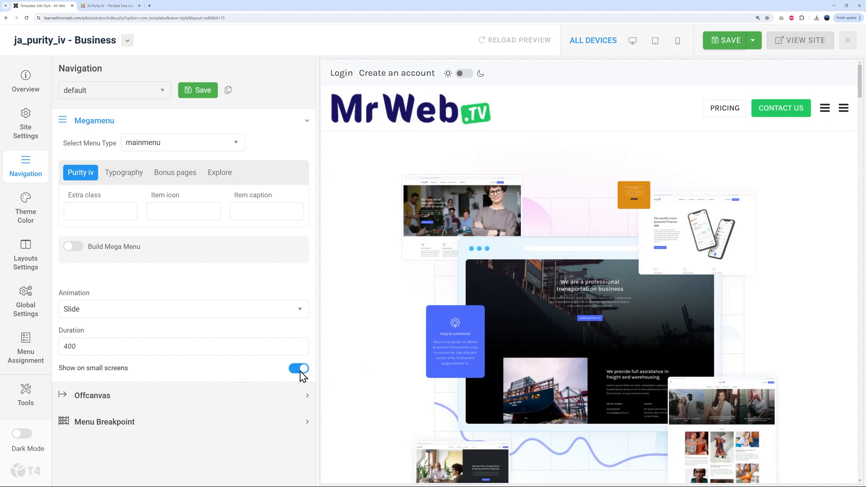
{"action": "left_click", "coordinate": [303, 397]}
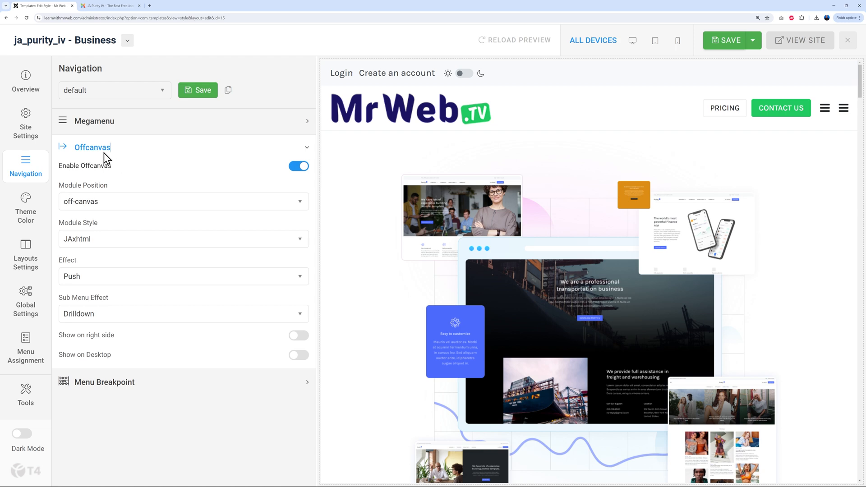
{"action": "left_click", "coordinate": [300, 167]}
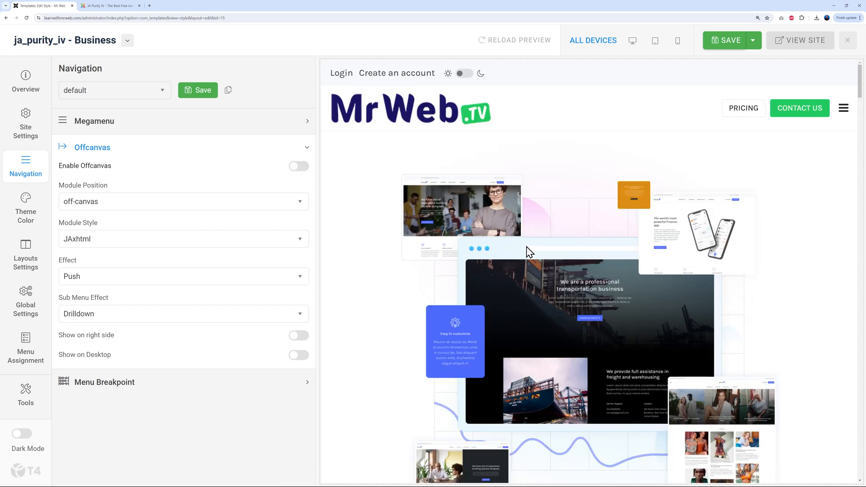
{"action": "left_click", "coordinate": [845, 111]}
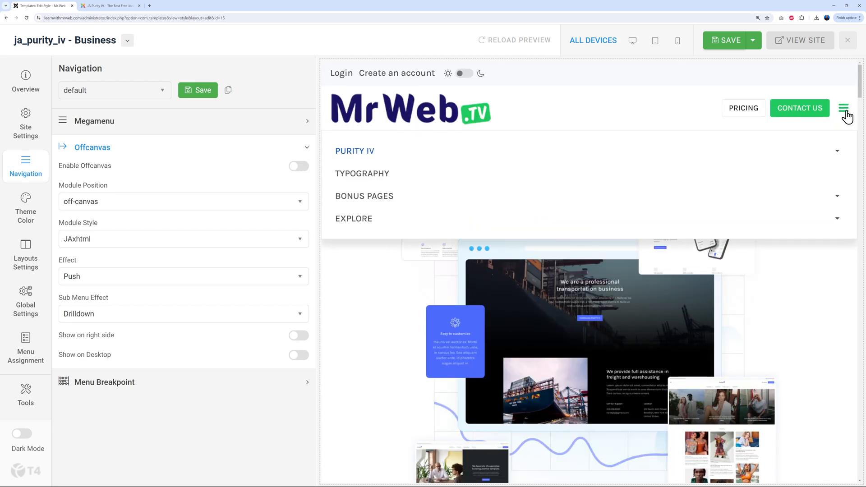
{"action": "left_click", "coordinate": [844, 113]}
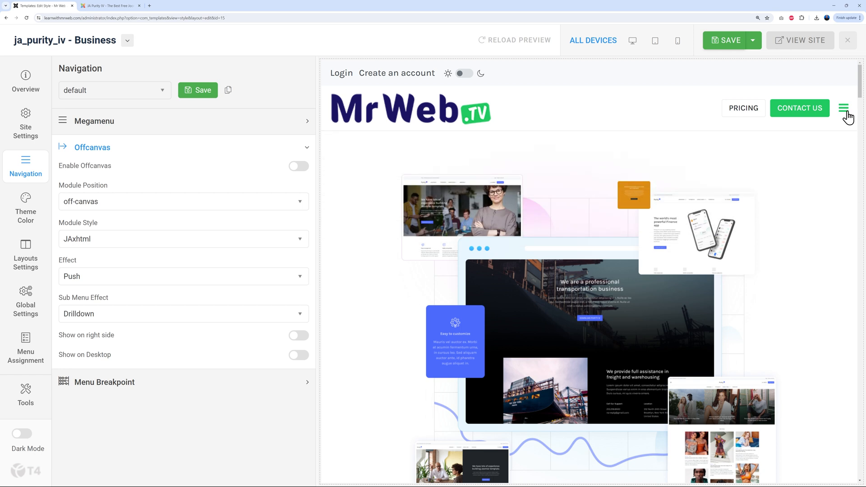
{"action": "left_click", "coordinate": [300, 168]}
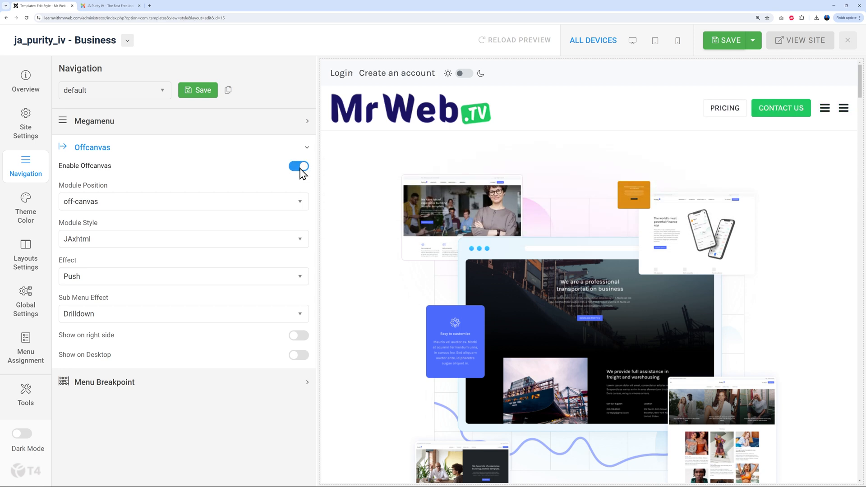
{"action": "left_click", "coordinate": [304, 122]}
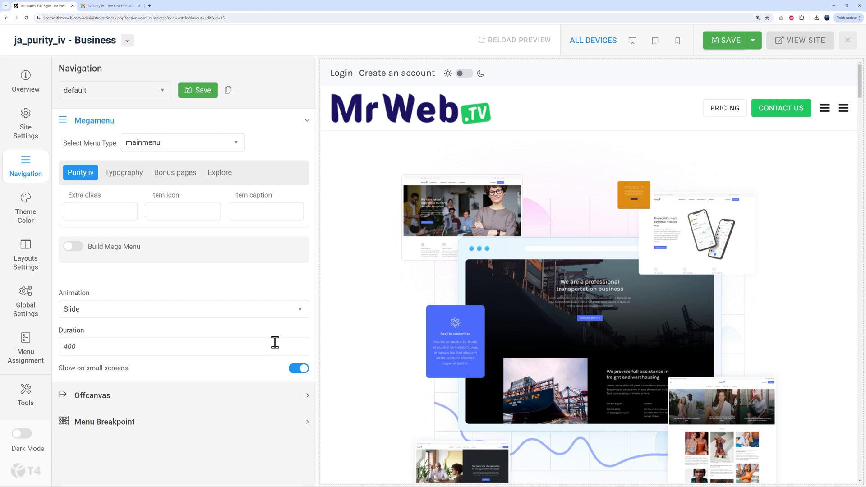
{"action": "left_click", "coordinate": [115, 6]}
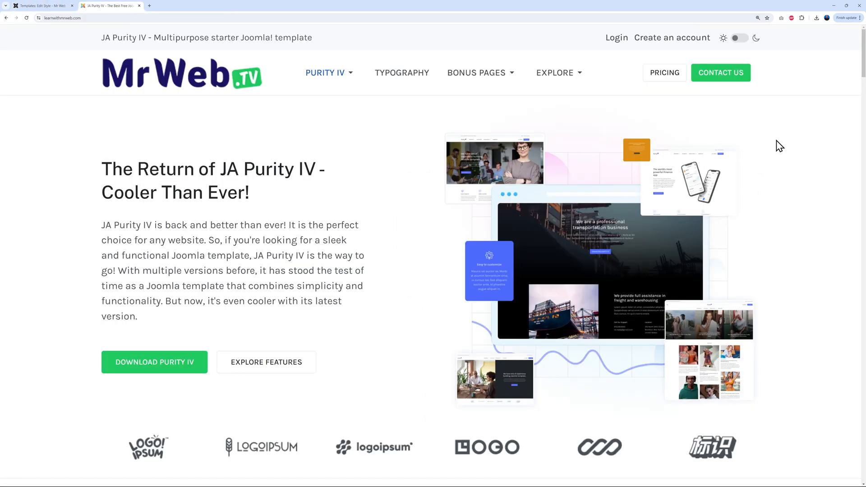
Inspect the live site in Chrome DevTools using the responsive device view
{"action": "mouse_move", "coordinate": [543, 85]}
{"action": "right_click", "coordinate": [326, 155]}
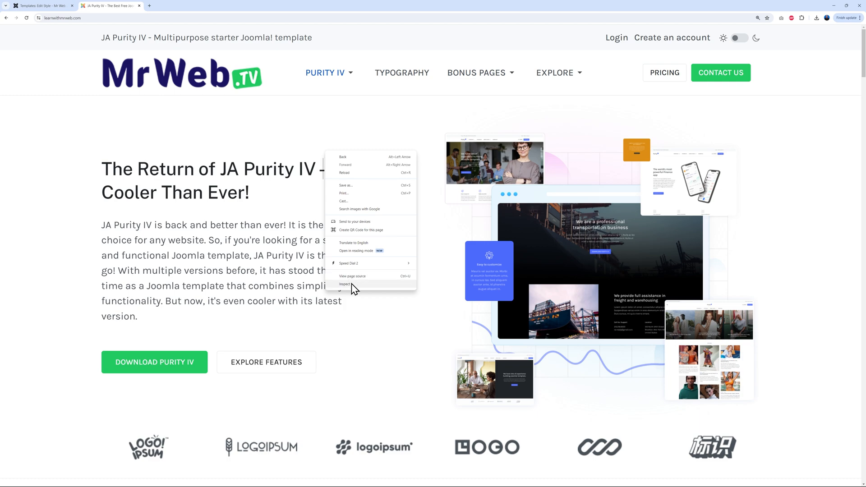
{"action": "left_click", "coordinate": [352, 286]}
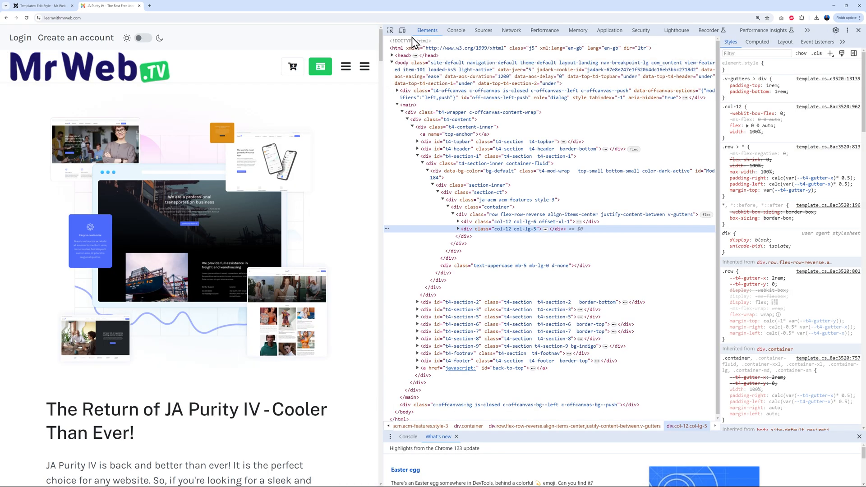
{"action": "left_click", "coordinate": [402, 30]}
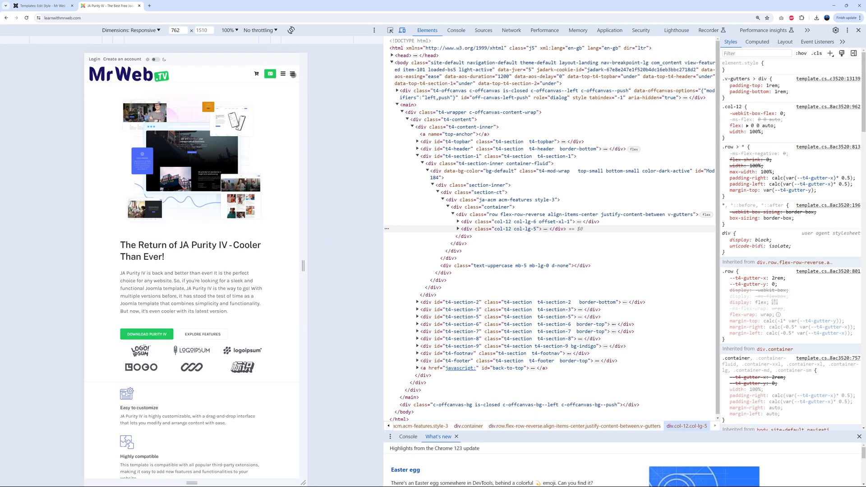
Test the mobile off-canvas and dropdown menus, then exit device view and close DevTools
{"action": "left_click", "coordinate": [292, 74]}
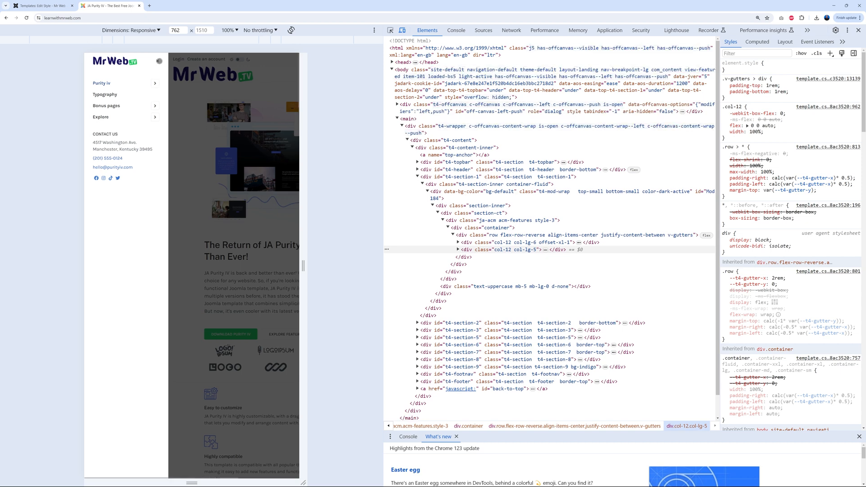
{"action": "left_click", "coordinate": [159, 61]}
{"action": "left_click", "coordinate": [282, 74]}
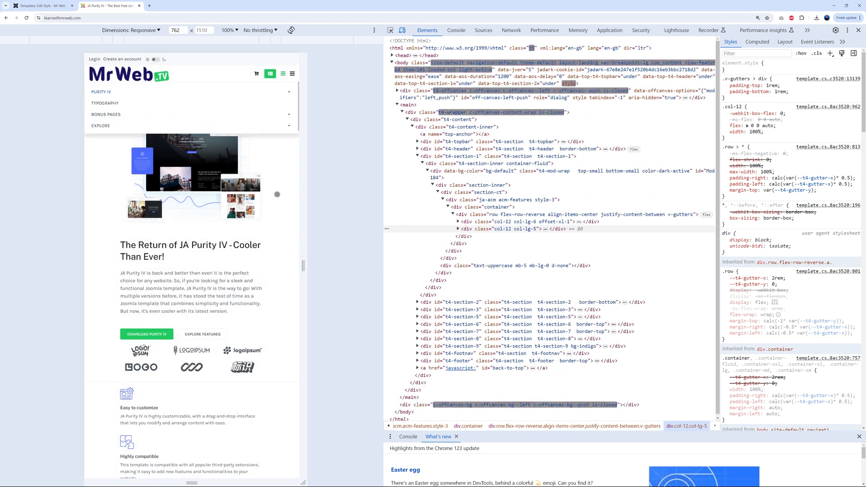
{"action": "left_click", "coordinate": [283, 74]}
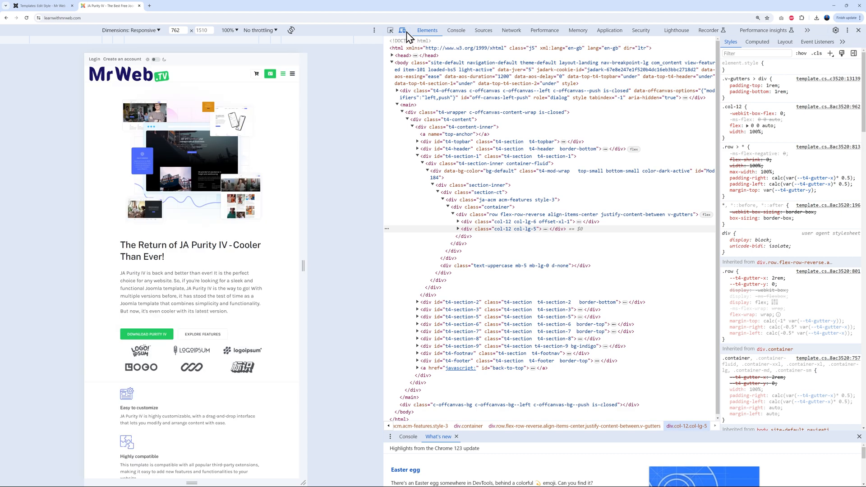
{"action": "left_click", "coordinate": [402, 30]}
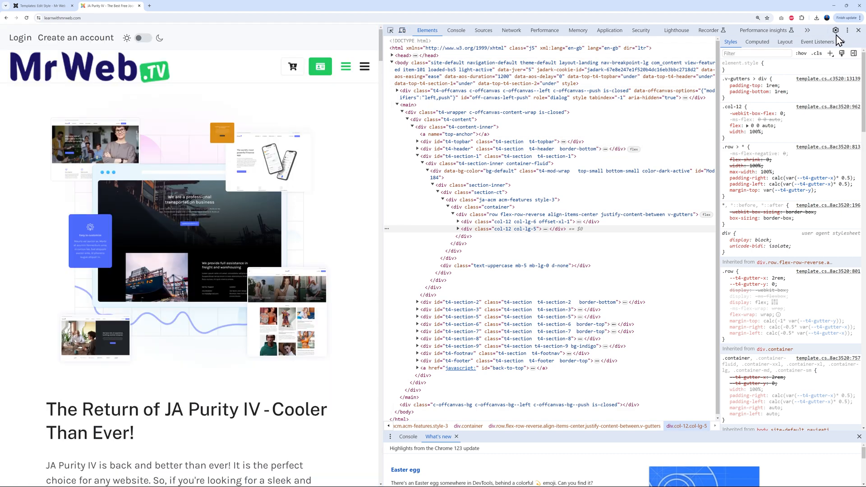
{"action": "left_click", "coordinate": [858, 30]}
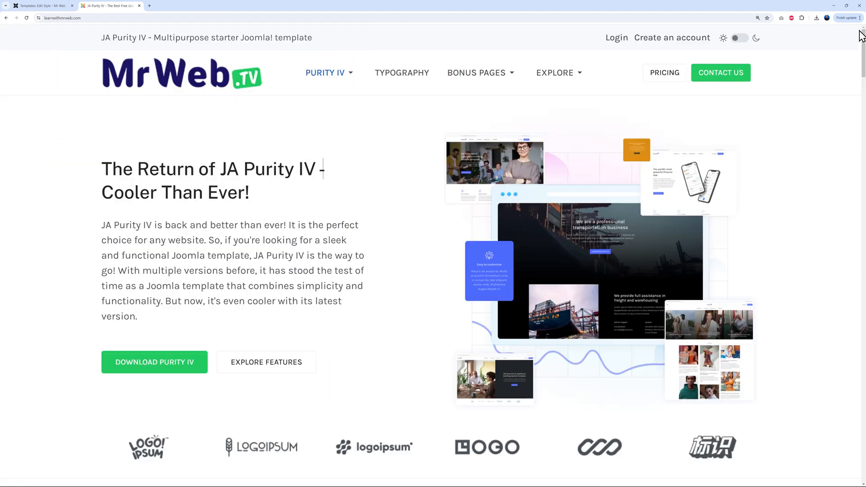
Save the Business style's navigation settings and expand Global Settings' CSS & JS Optimization and Custom Code sections
{"action": "left_click", "coordinate": [64, 6]}
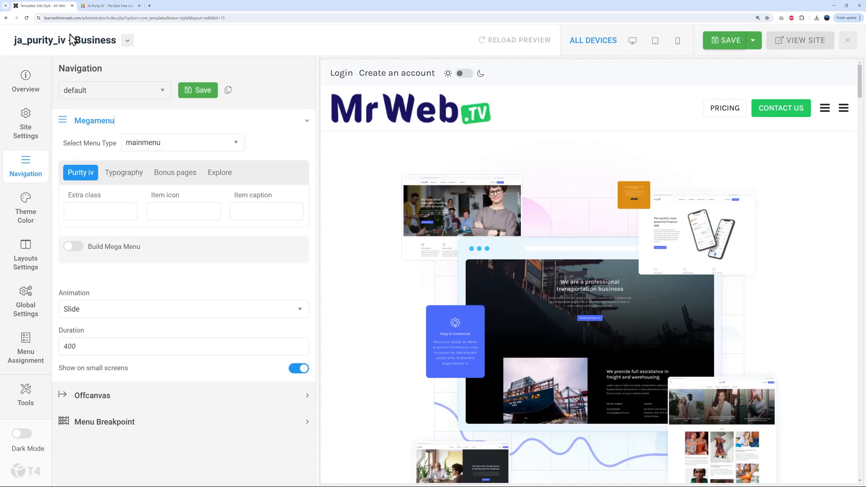
{"action": "left_click", "coordinate": [204, 91]}
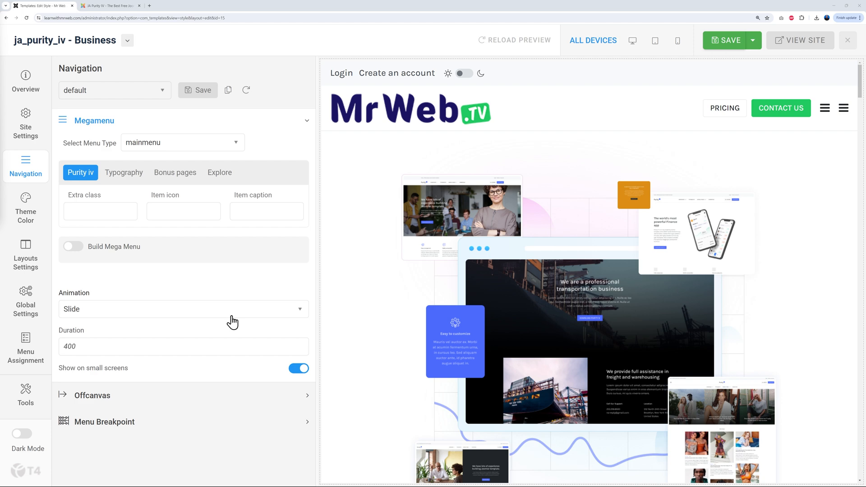
{"action": "left_click", "coordinate": [25, 306]}
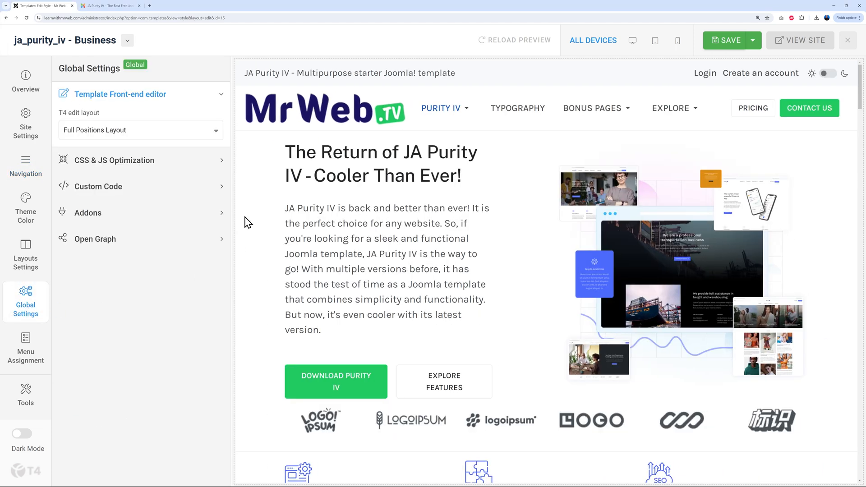
{"action": "left_click", "coordinate": [154, 162]}
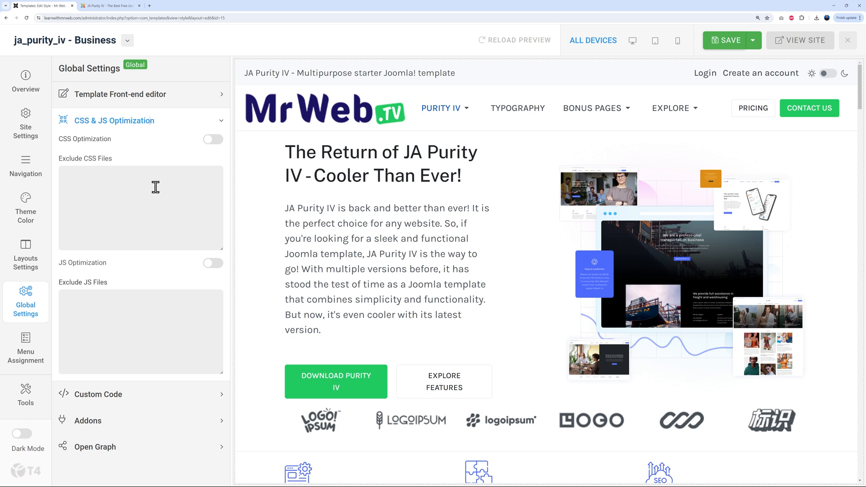
{"action": "left_click", "coordinate": [125, 395]}
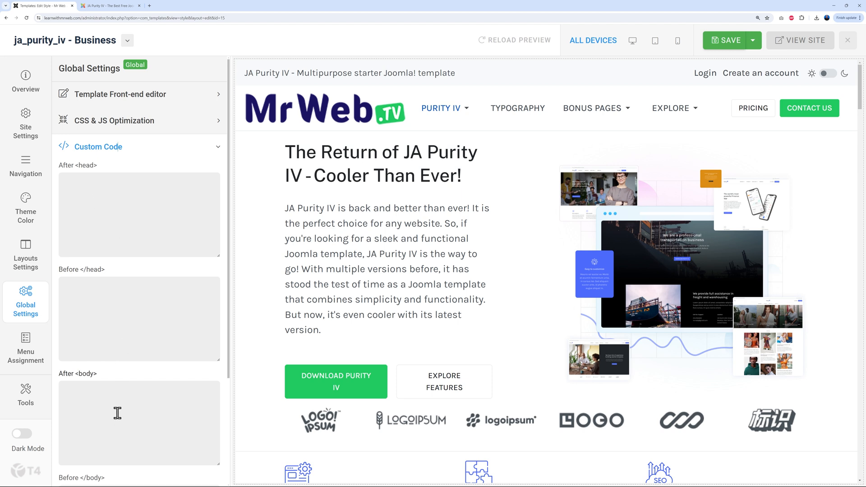
{"action": "scroll", "coordinate": [117, 412], "scroll_direction": "down", "scroll_amount": 2}
{"action": "scroll", "coordinate": [116, 411], "scroll_direction": "up", "scroll_amount": 2}
Review the Global Settings addons list and save the T4 template style
{"action": "left_click", "coordinate": [103, 148]}
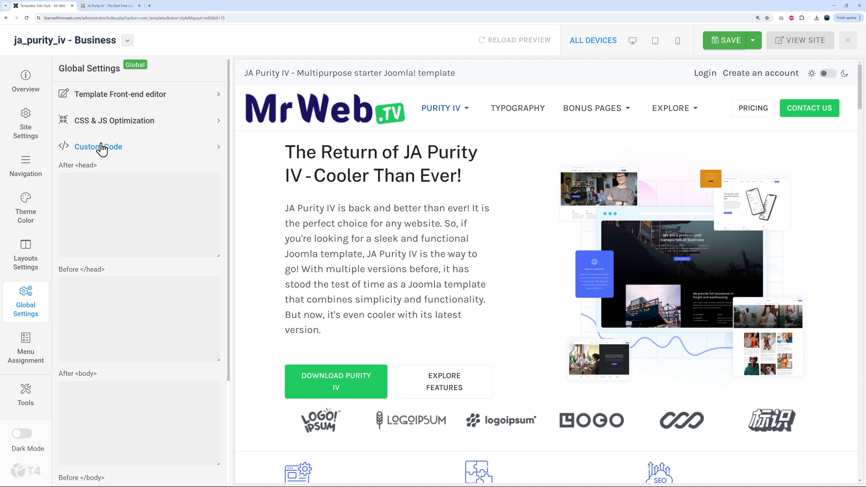
{"action": "left_click", "coordinate": [86, 173]}
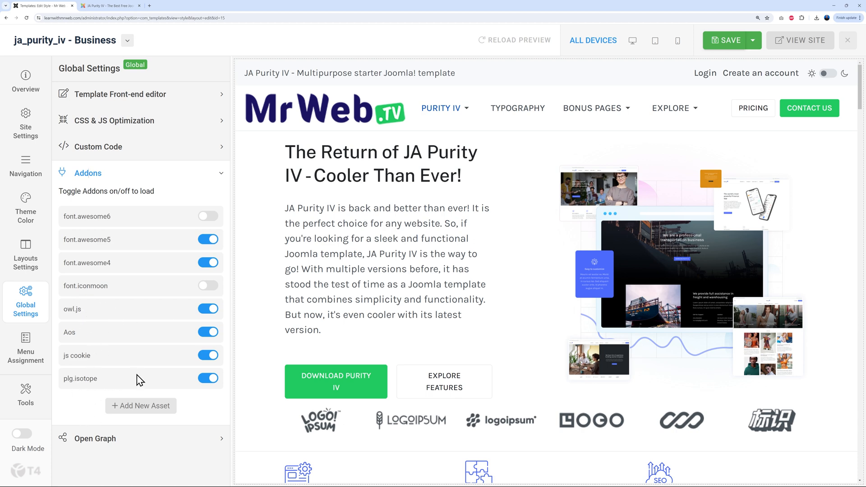
{"action": "left_click", "coordinate": [112, 173]}
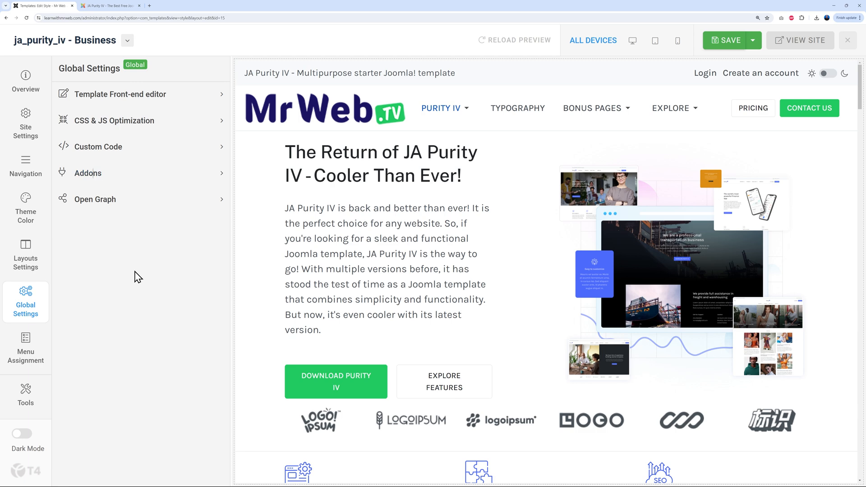
{"action": "left_click", "coordinate": [724, 41]}
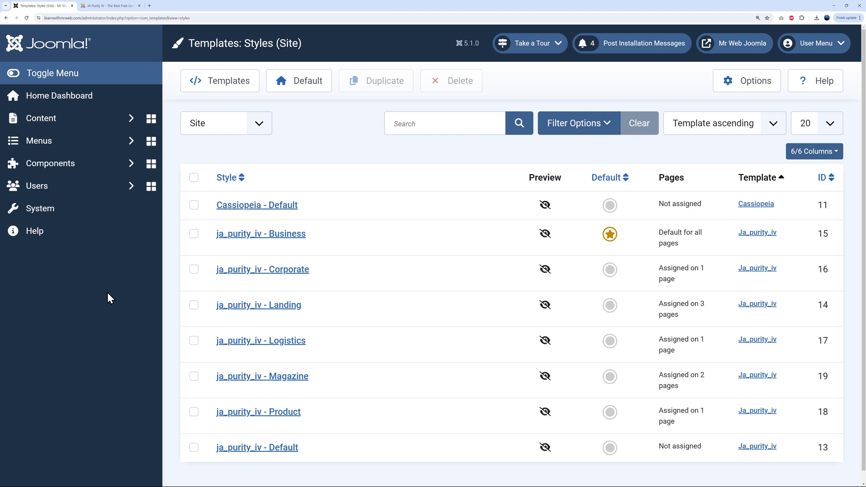
{"action": "left_click", "coordinate": [104, 7]}
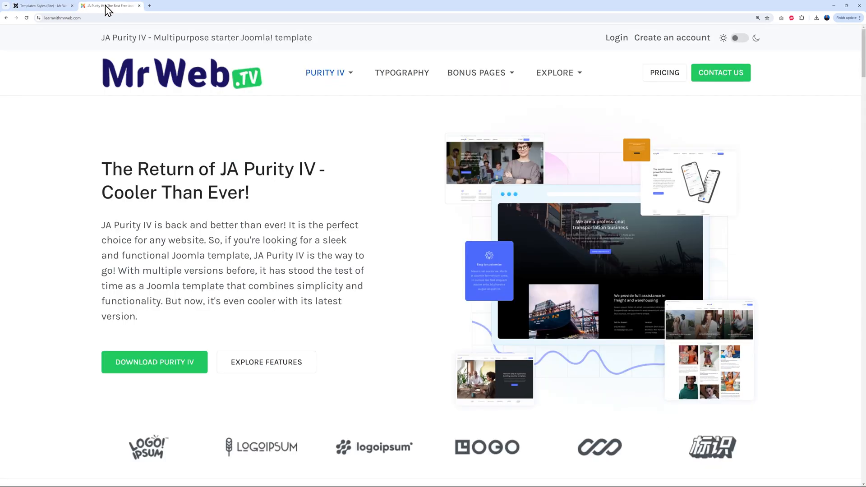
{"action": "mouse_move", "coordinate": [347, 75]}
{"action": "left_click", "coordinate": [344, 120]}
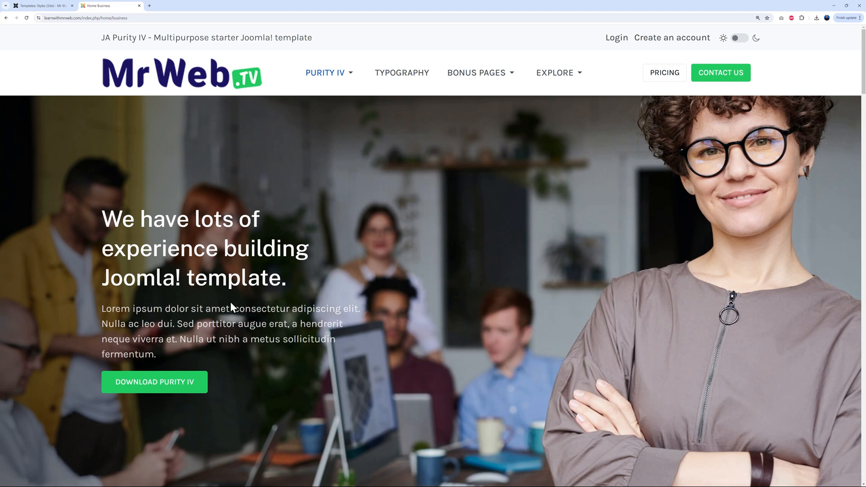
{"action": "scroll", "coordinate": [572, 326], "scroll_direction": "down", "scroll_amount": 7}
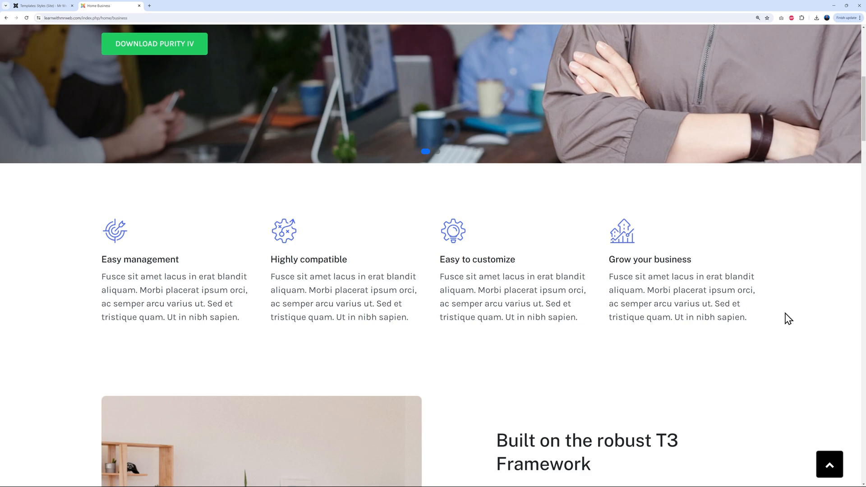
{"action": "scroll", "coordinate": [787, 317], "scroll_direction": "down", "scroll_amount": 7}
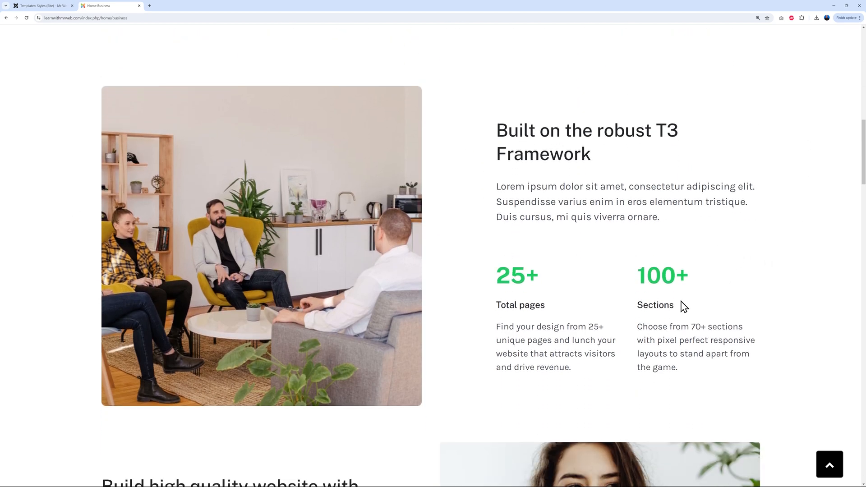
{"action": "scroll", "coordinate": [739, 303], "scroll_direction": "down", "scroll_amount": 12}
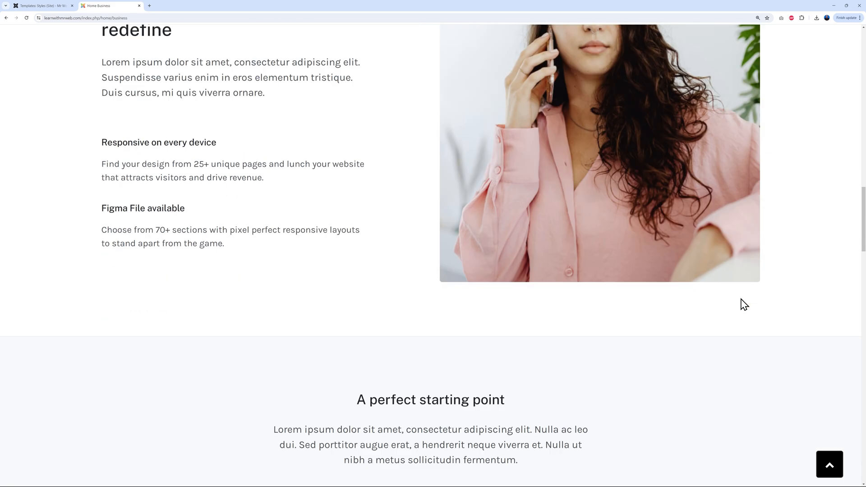
{"action": "scroll", "coordinate": [747, 308], "scroll_direction": "down", "scroll_amount": 3}
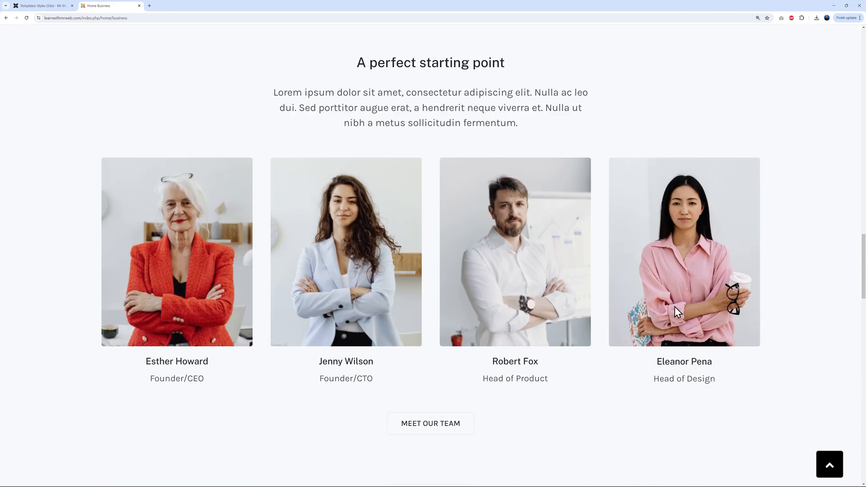
{"action": "scroll", "coordinate": [795, 350], "scroll_direction": "up", "scroll_amount": 20}
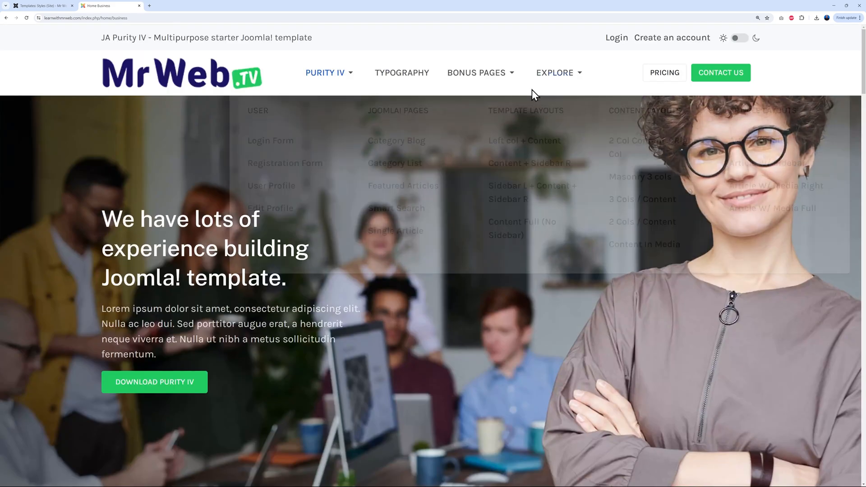
{"action": "left_click", "coordinate": [58, 6]}
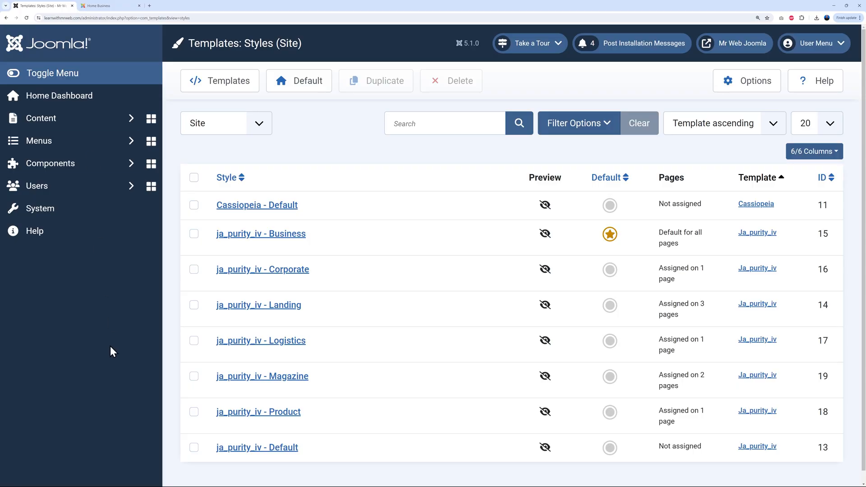
Filter Content > Articles to the Pages category and open the Home Business article
{"action": "left_click", "coordinate": [82, 128]}
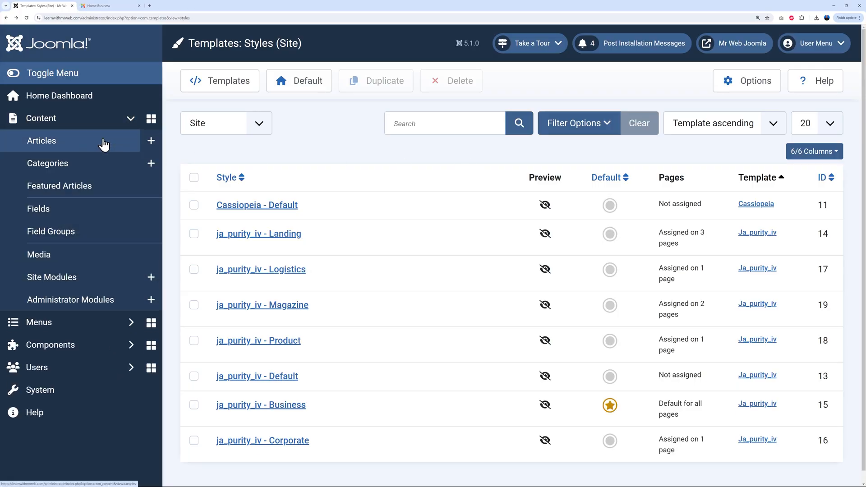
{"action": "left_click", "coordinate": [54, 149]}
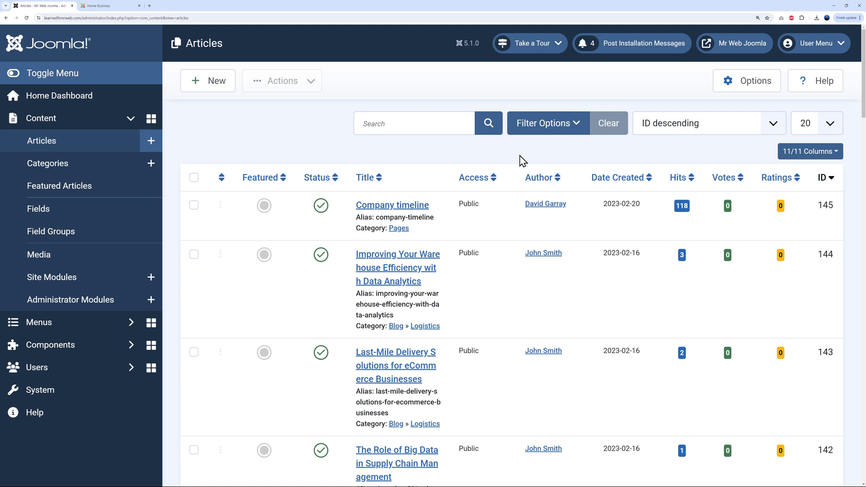
{"action": "left_click", "coordinate": [572, 134]}
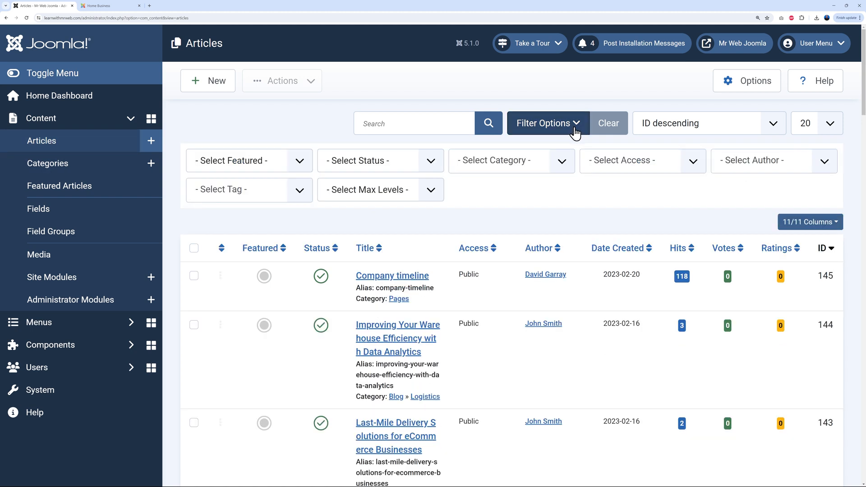
{"action": "left_click", "coordinate": [562, 163]}
{"action": "left_click", "coordinate": [476, 210]}
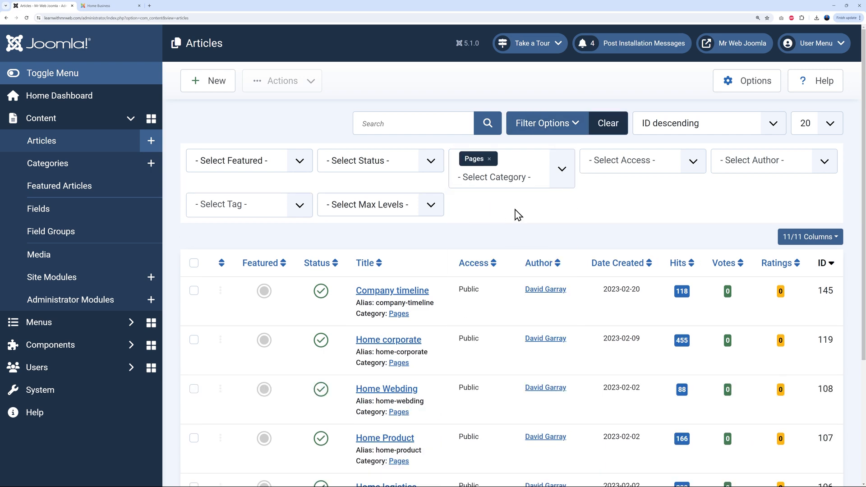
{"action": "scroll", "coordinate": [535, 217], "scroll_direction": "down", "scroll_amount": 4}
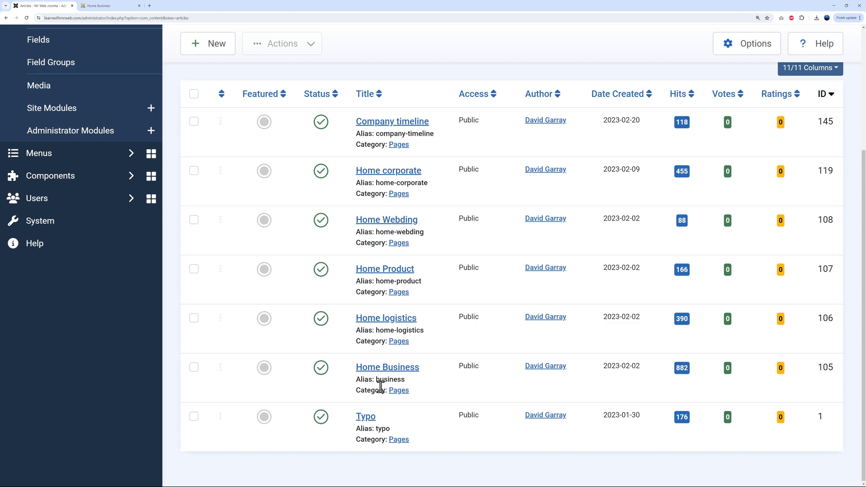
{"action": "left_click", "coordinate": [98, 6]}
{"action": "mouse_move", "coordinate": [351, 74]}
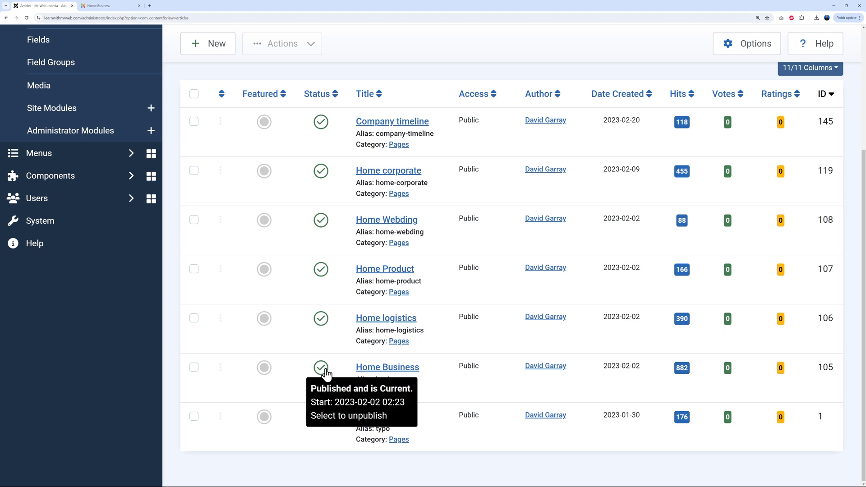
{"action": "left_click", "coordinate": [394, 369]}
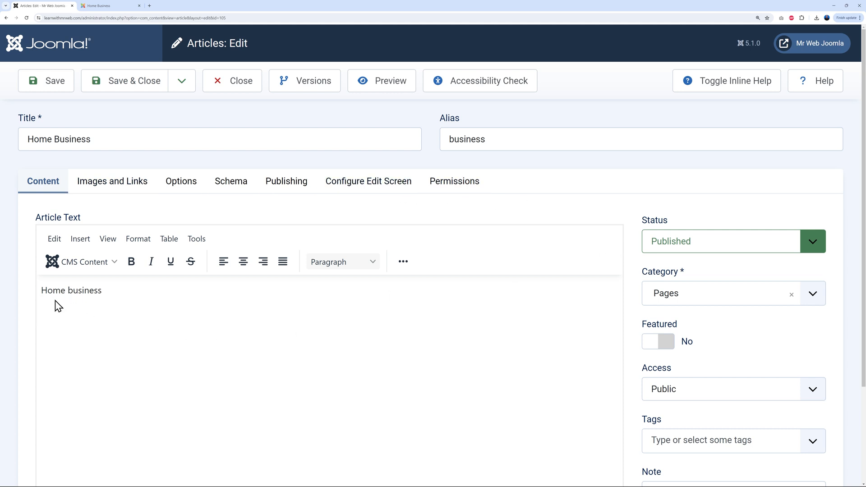
{"action": "scroll", "coordinate": [600, 330], "scroll_direction": "down", "scroll_amount": 3}
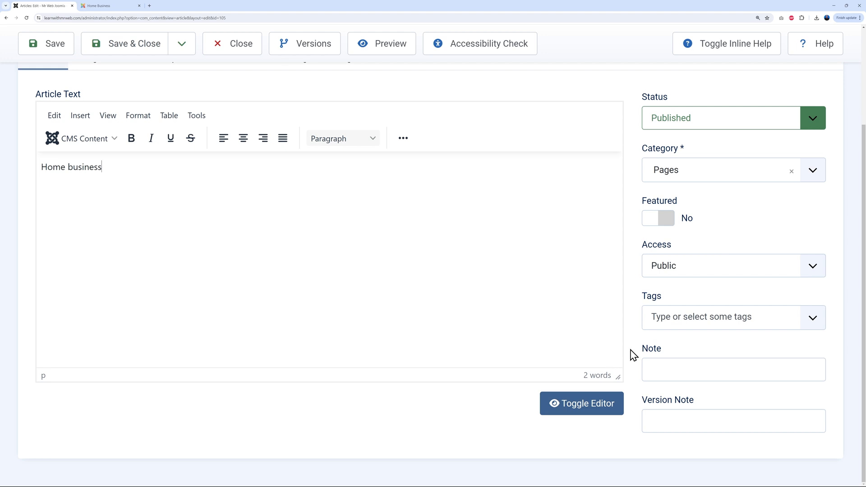
{"action": "scroll", "coordinate": [631, 356], "scroll_direction": "up", "scroll_amount": 3}
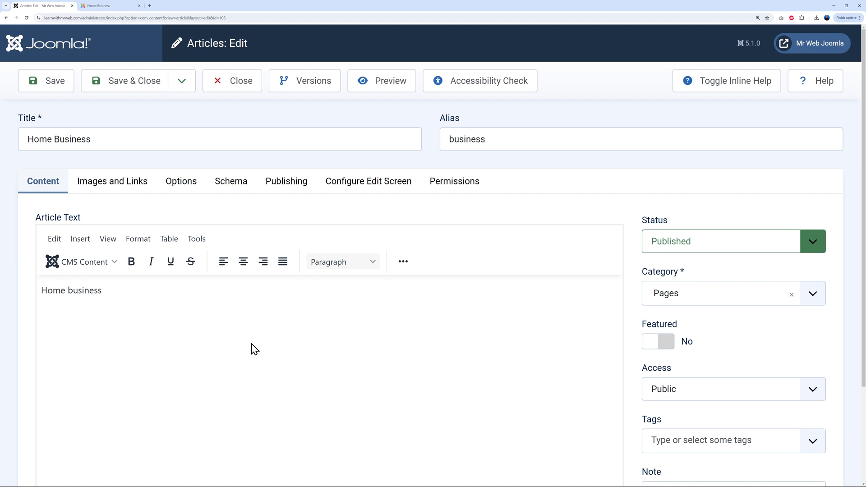
Close the Home Business article to get back to the Pages-filtered Articles list
{"action": "left_click", "coordinate": [241, 88]}
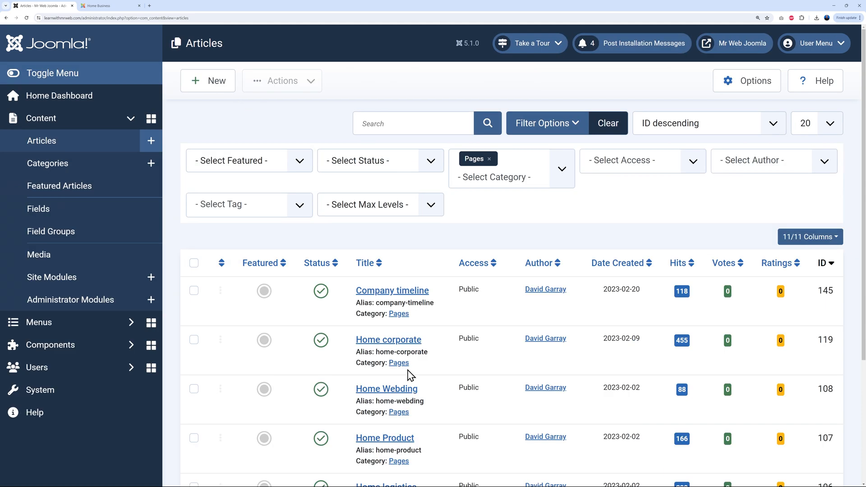
Search Site Modules for 'home' and look through the matching [Business] Feature modules
{"action": "left_click", "coordinate": [64, 284]}
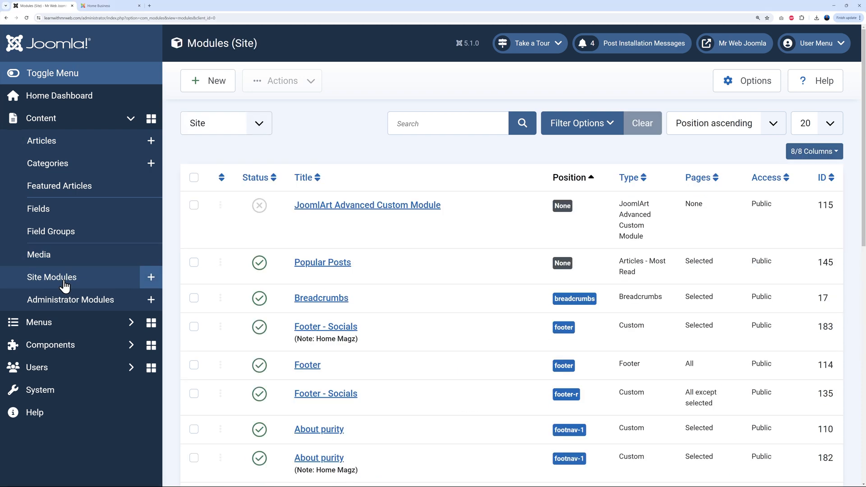
{"action": "left_click", "coordinate": [417, 124]}
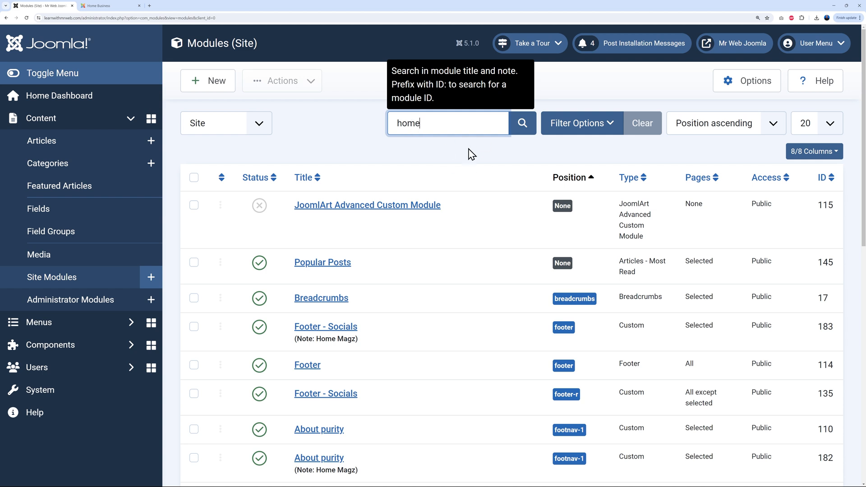
{"action": "left_click", "coordinate": [522, 123]}
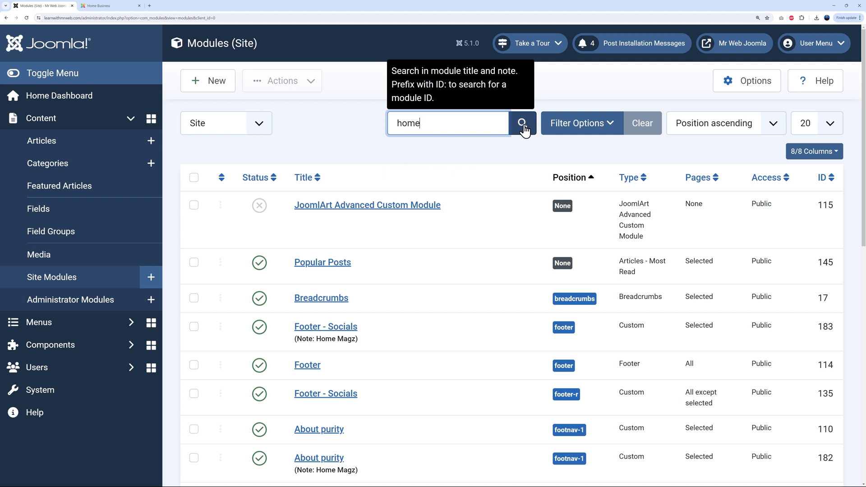
{"action": "scroll", "coordinate": [508, 311], "scroll_direction": "down", "scroll_amount": 5}
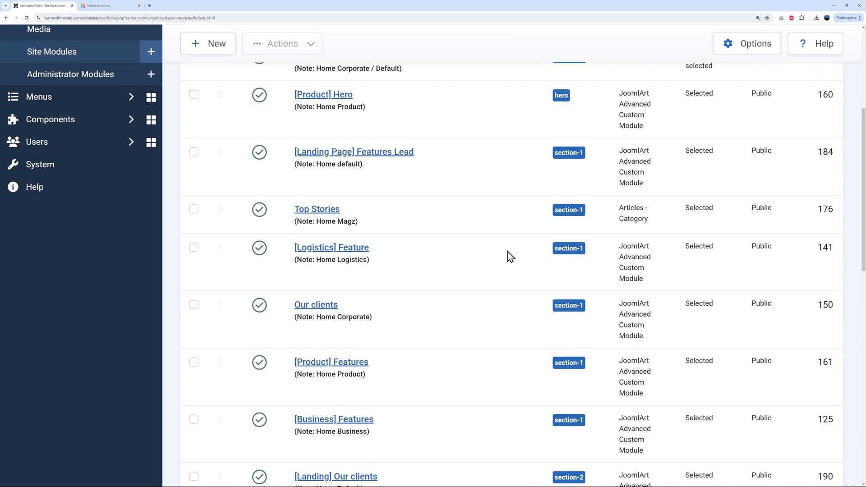
{"action": "scroll", "coordinate": [449, 259], "scroll_direction": "down", "scroll_amount": 2}
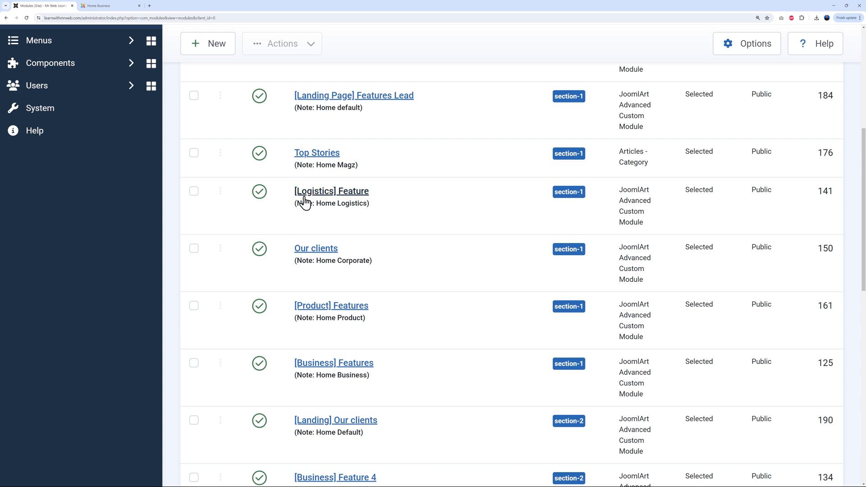
{"action": "scroll", "coordinate": [449, 254], "scroll_direction": "down", "scroll_amount": 3}
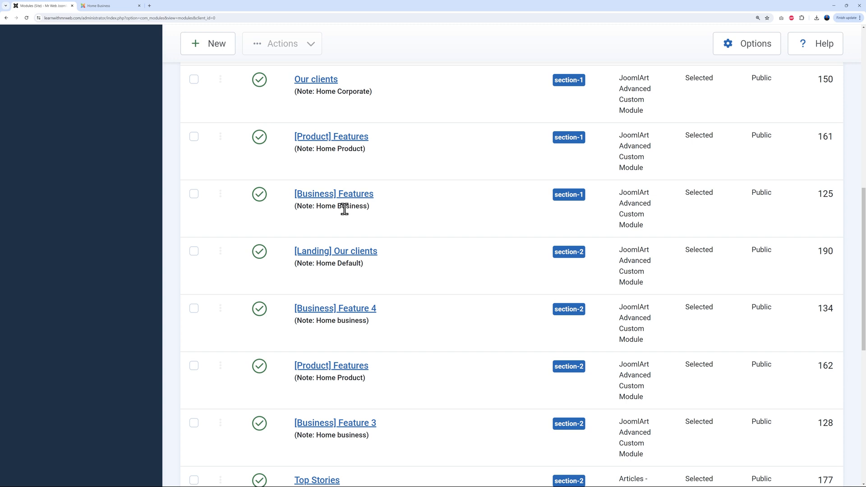
{"action": "scroll", "coordinate": [471, 248], "scroll_direction": "down", "scroll_amount": 2}
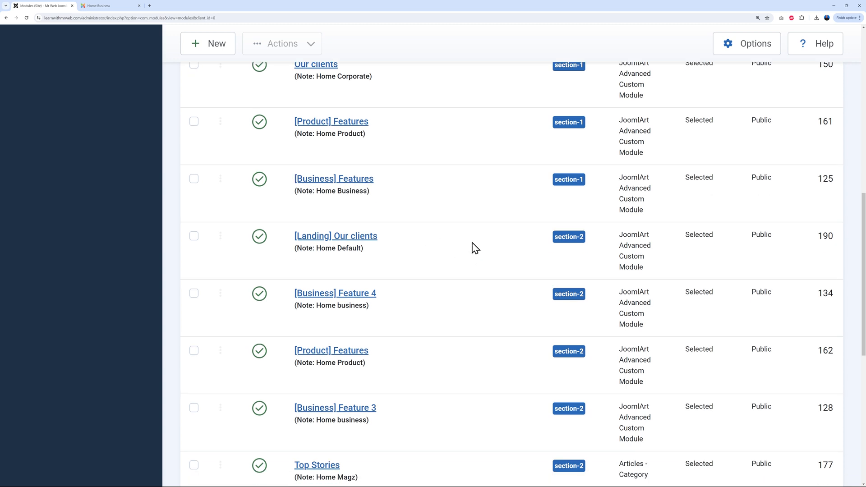
{"action": "scroll", "coordinate": [467, 272], "scroll_direction": "down", "scroll_amount": 2}
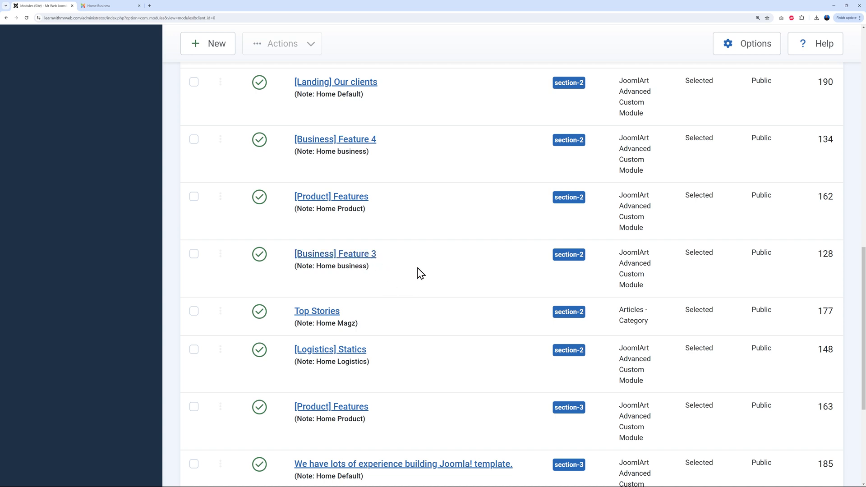
Open the [Business] Feature 3 module and compare it with the Home Business front-end page
{"action": "left_click", "coordinate": [357, 259]}
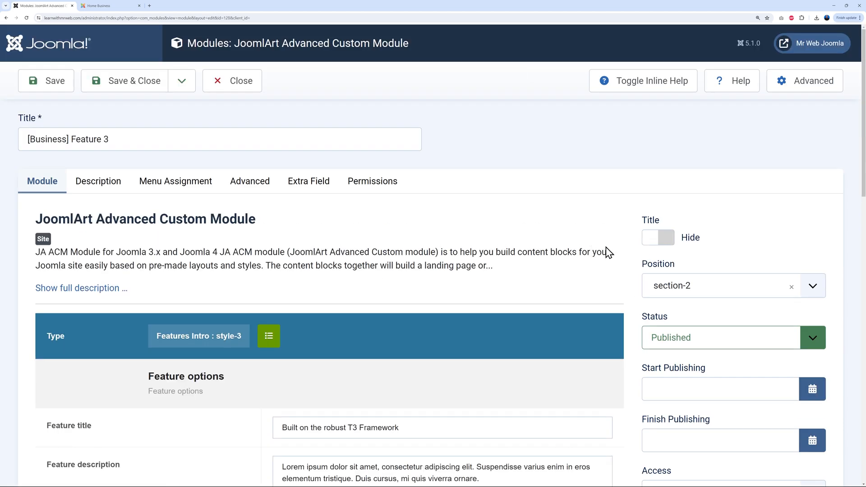
{"action": "scroll", "coordinate": [608, 252], "scroll_direction": "down", "scroll_amount": 7}
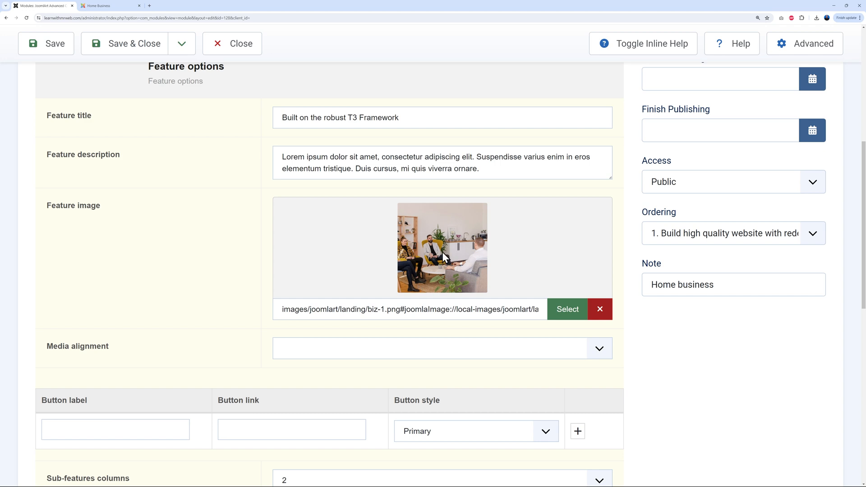
{"action": "left_click", "coordinate": [114, 7]}
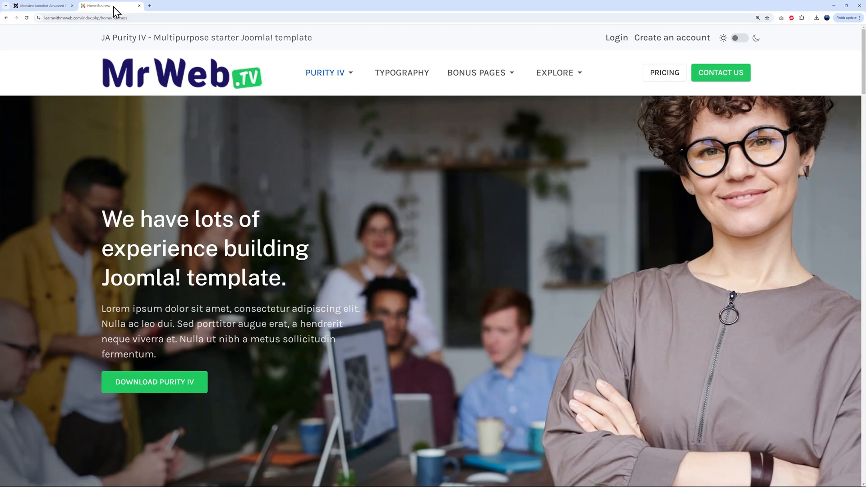
{"action": "scroll", "coordinate": [583, 286], "scroll_direction": "down", "scroll_amount": 15}
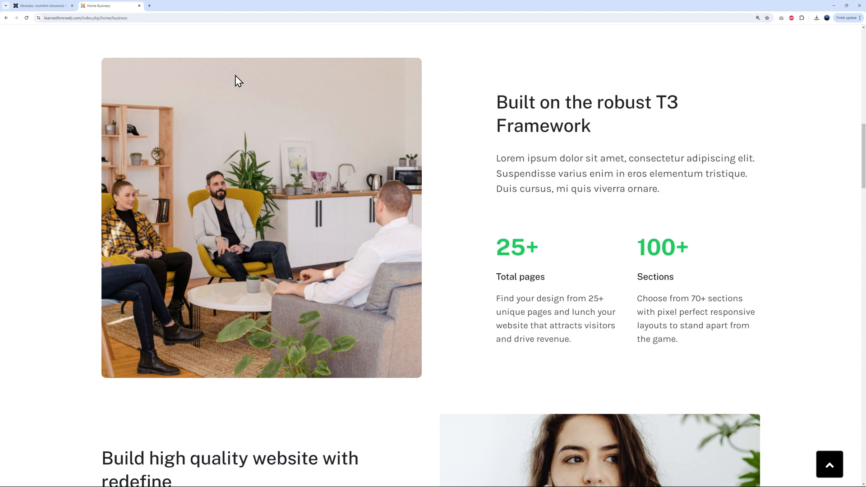
{"action": "left_click", "coordinate": [48, 7]}
Append ' XXX' to the Feature title, save, and confirm the new heading on the reloaded page
{"action": "left_click", "coordinate": [420, 118]}
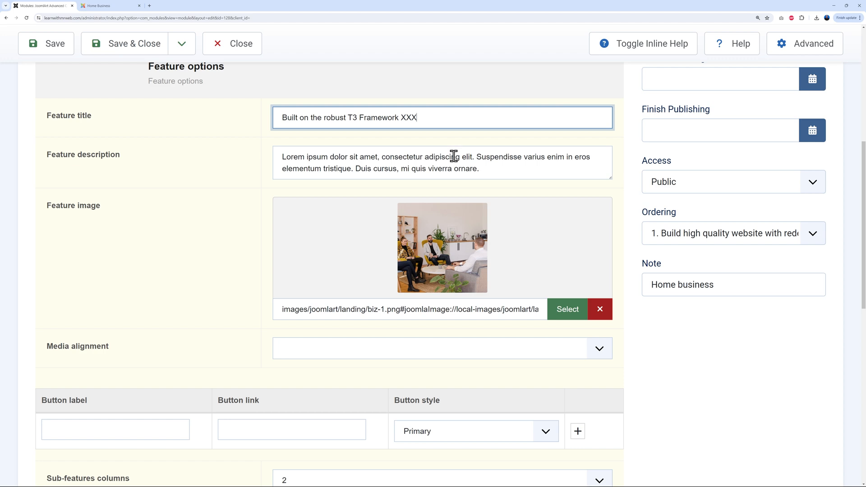
{"action": "left_click", "coordinate": [53, 45]}
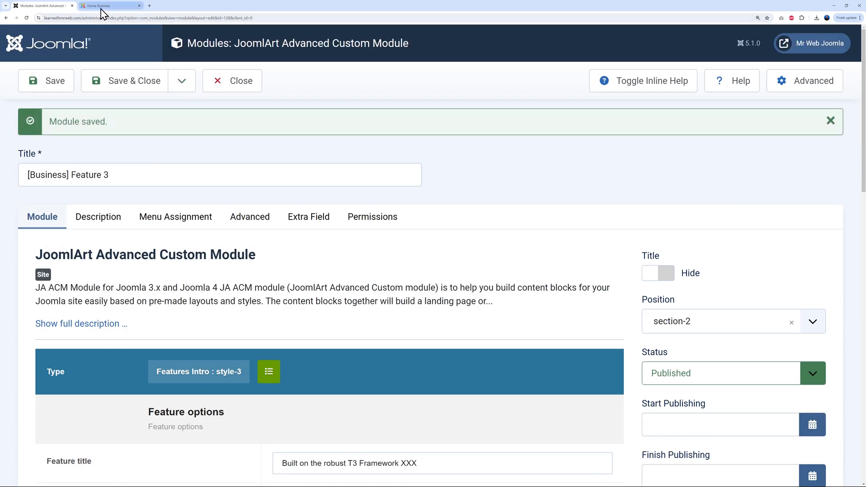
{"action": "left_click", "coordinate": [101, 6]}
{"action": "left_click", "coordinate": [26, 18]}
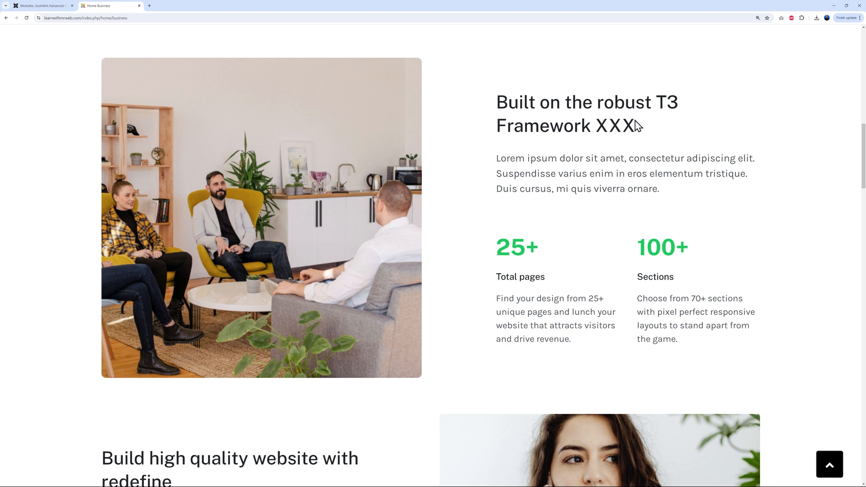
{"action": "left_click_drag", "start_coordinate": [595, 126], "coordinate": [642, 128]}
{"action": "left_click", "coordinate": [664, 135]}
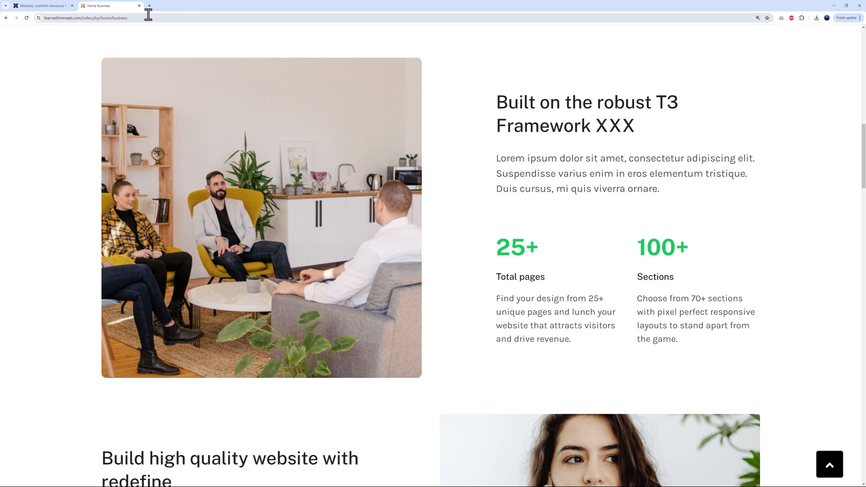
{"action": "left_click", "coordinate": [45, 6]}
{"action": "scroll", "coordinate": [620, 345], "scroll_direction": "down", "scroll_amount": 4}
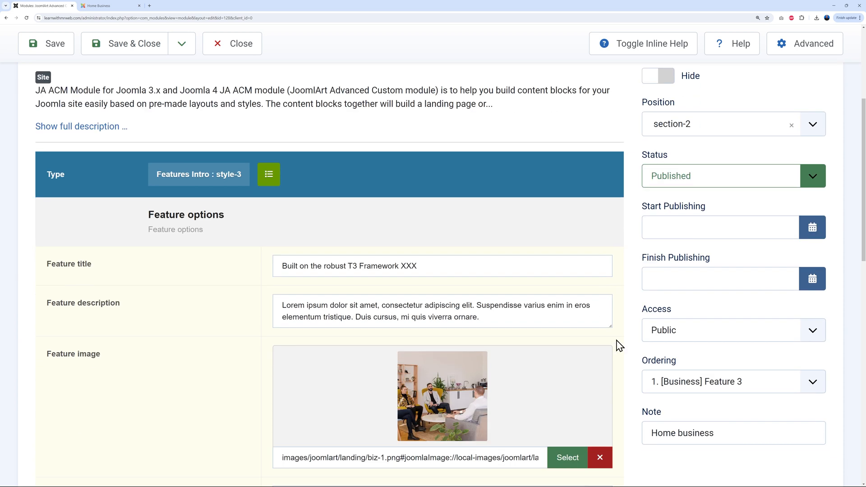
Remove ' XXX' from the Feature title without saving and compare with the front-end heading
{"action": "left_click", "coordinate": [428, 270]}
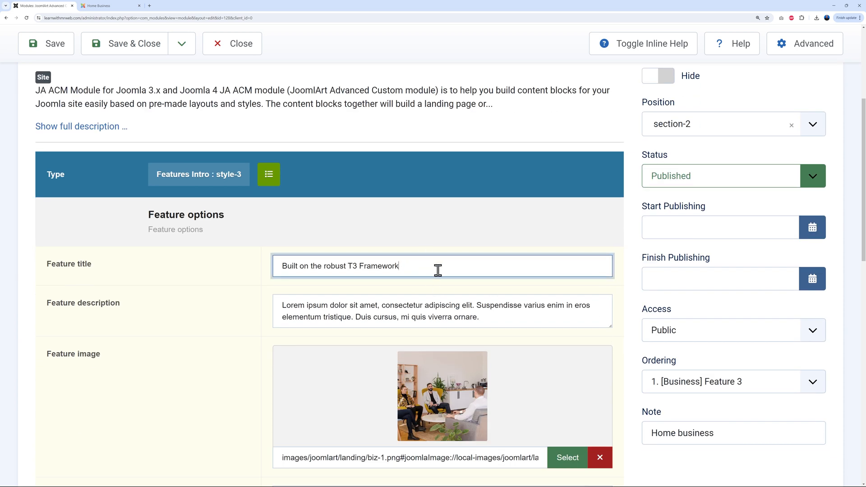
{"action": "left_click", "coordinate": [626, 290]}
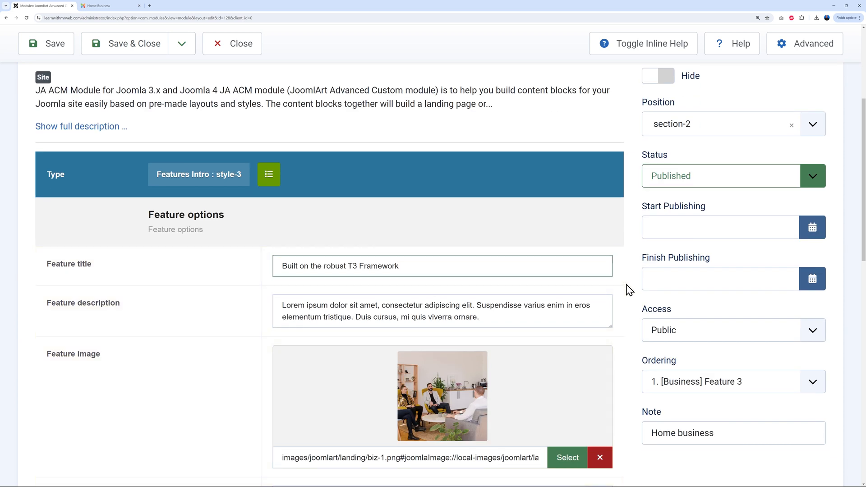
{"action": "scroll", "coordinate": [628, 290], "scroll_direction": "down", "scroll_amount": 3}
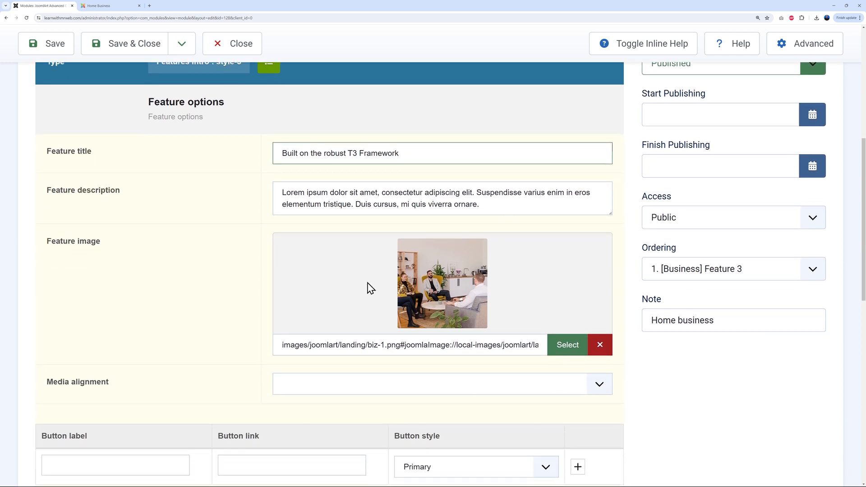
{"action": "scroll", "coordinate": [639, 356], "scroll_direction": "down", "scroll_amount": 5}
{"action": "scroll", "coordinate": [644, 353], "scroll_direction": "down", "scroll_amount": 3}
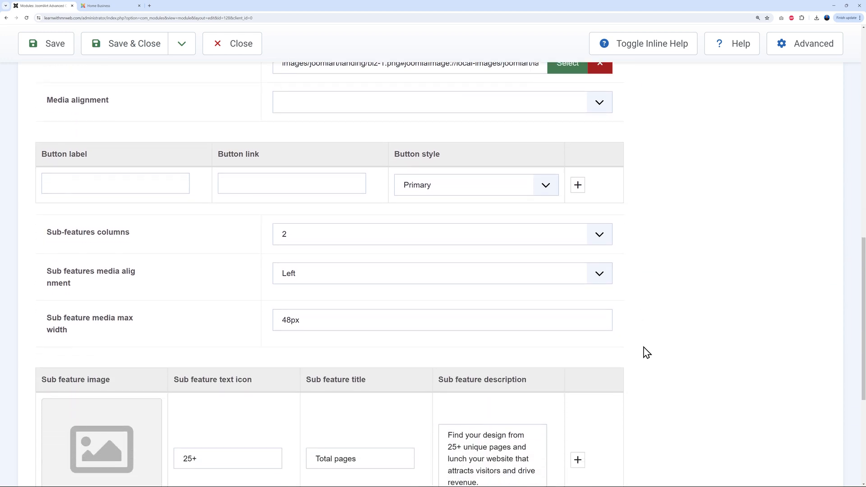
{"action": "scroll", "coordinate": [646, 352], "scroll_direction": "down", "scroll_amount": 1}
{"action": "scroll", "coordinate": [634, 352], "scroll_direction": "down", "scroll_amount": 6}
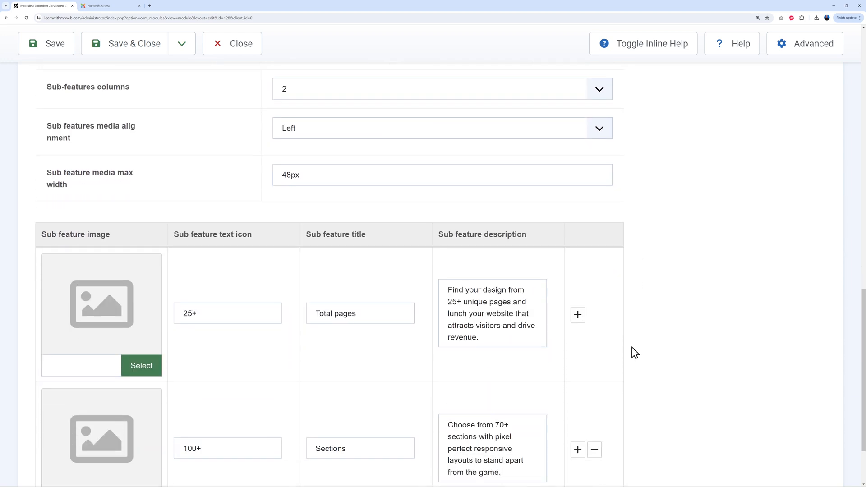
{"action": "left_click", "coordinate": [123, 6]}
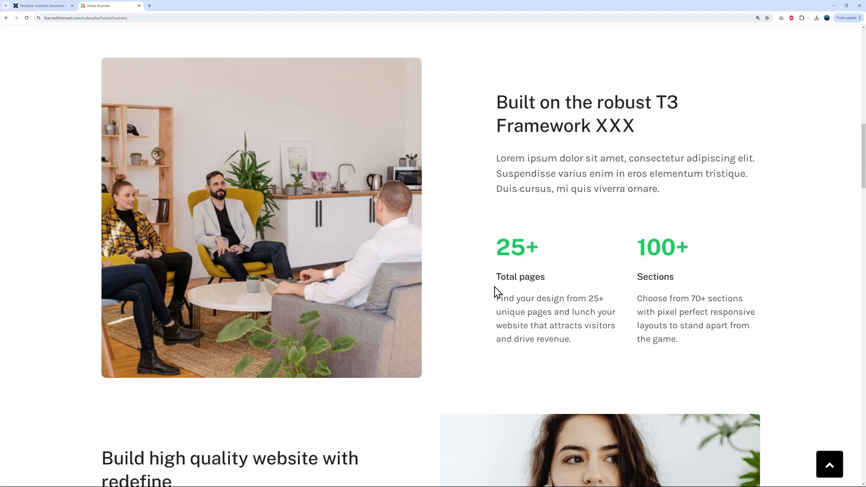
Check the 25+ icon value and Total pages sub-feature against the front-end page
{"action": "left_click", "coordinate": [42, 5]}
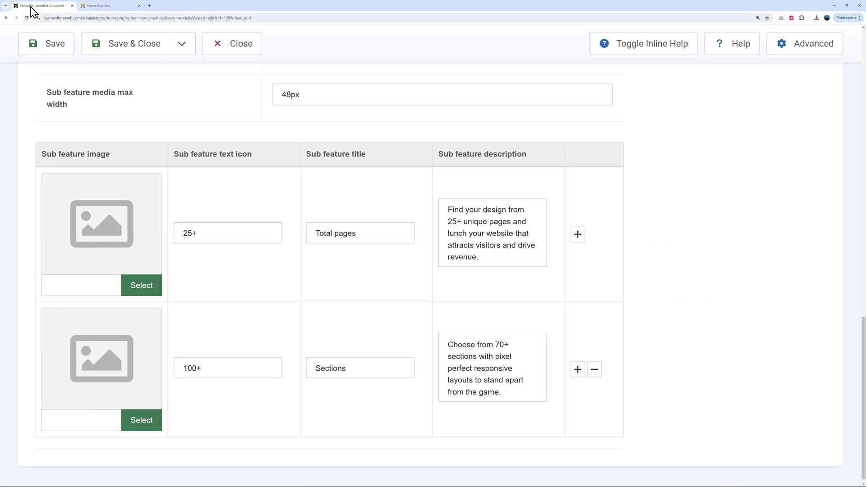
{"action": "left_click_drag", "start_coordinate": [185, 233], "coordinate": [203, 234]}
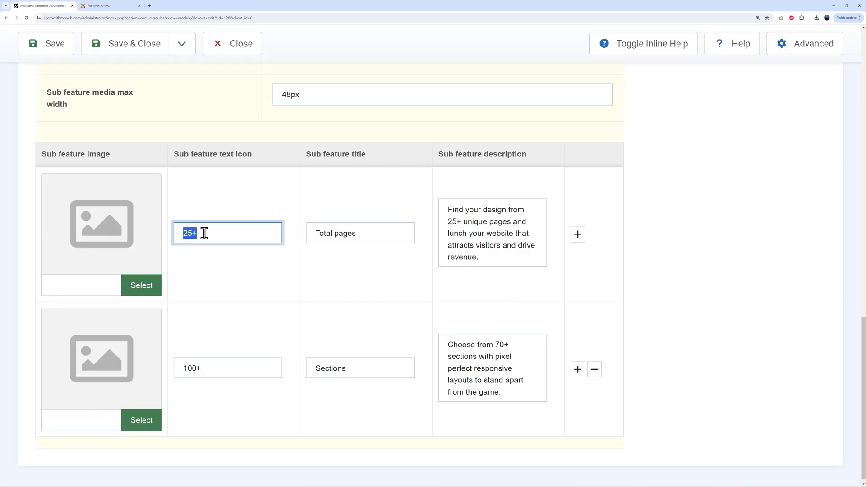
{"action": "left_click_drag", "start_coordinate": [314, 233], "coordinate": [352, 233]}
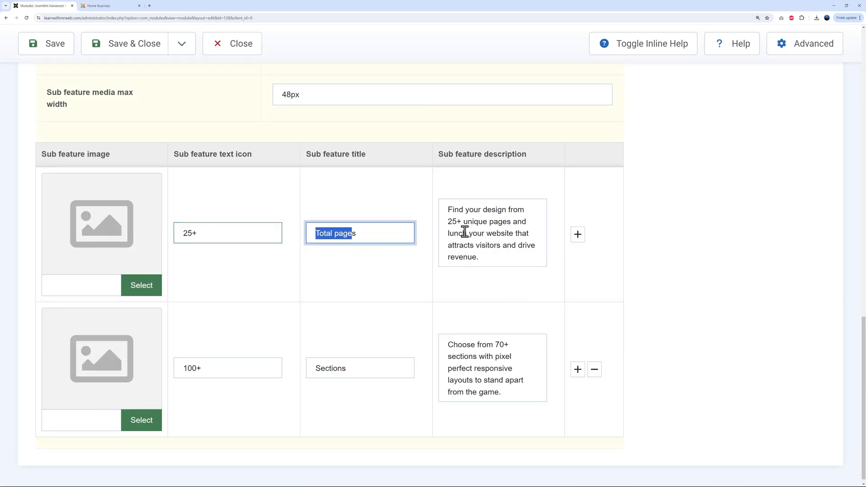
{"action": "left_click", "coordinate": [451, 208]}
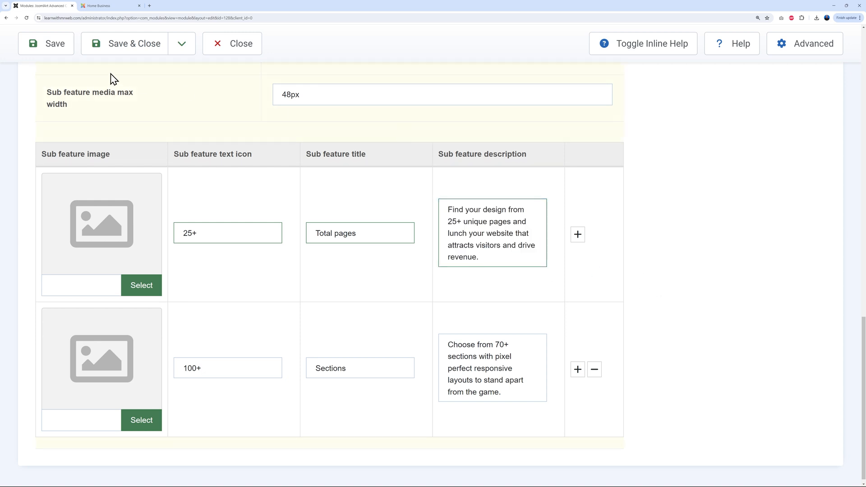
{"action": "left_click", "coordinate": [99, 5]}
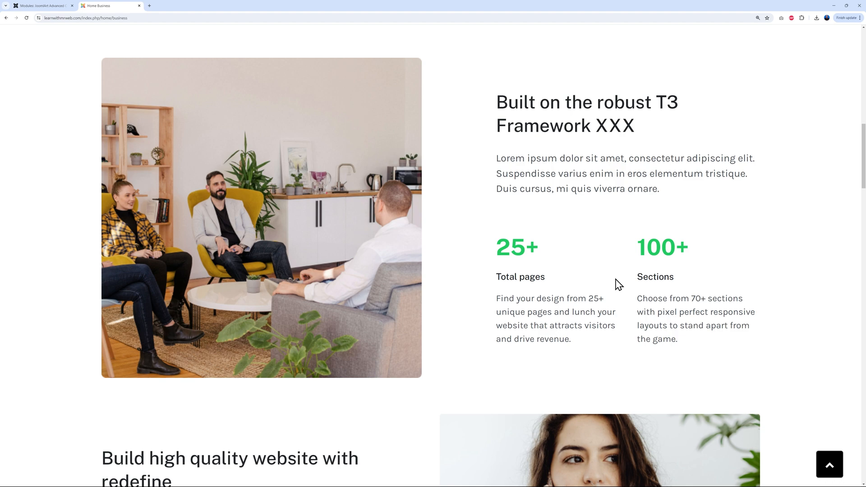
{"action": "scroll", "coordinate": [614, 280], "scroll_direction": "down", "scroll_amount": 3}
{"action": "scroll", "coordinate": [614, 280], "scroll_direction": "up", "scroll_amount": 10}
{"action": "scroll", "coordinate": [614, 279], "scroll_direction": "down", "scroll_amount": 1}
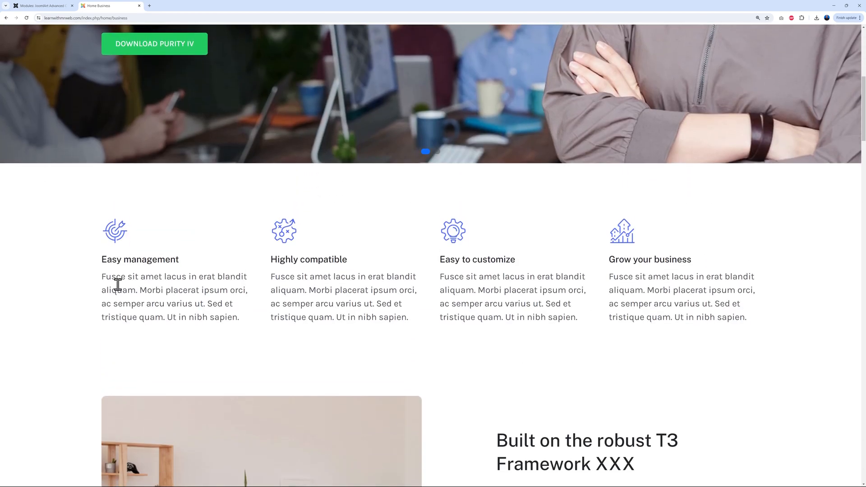
Close the module editor and filter Site Modules by '[Business]', copied from a module title
{"action": "left_click", "coordinate": [57, 6]}
{"action": "left_click", "coordinate": [235, 49]}
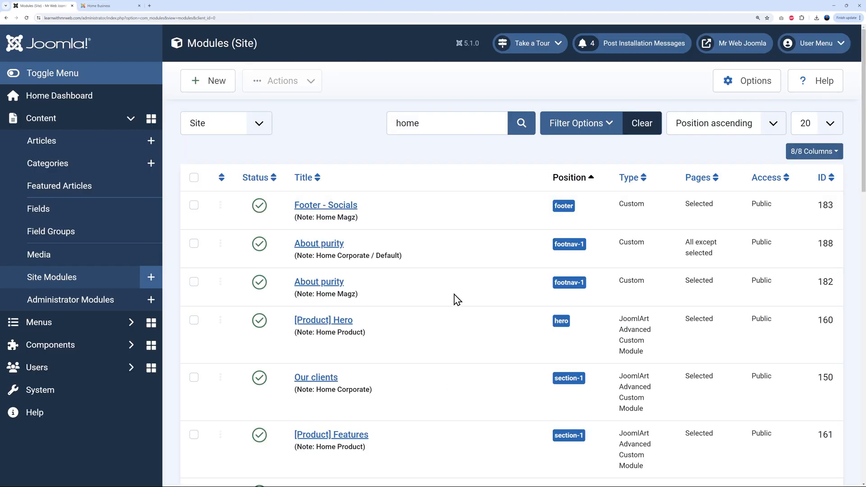
{"action": "scroll", "coordinate": [455, 291], "scroll_direction": "down", "scroll_amount": 4}
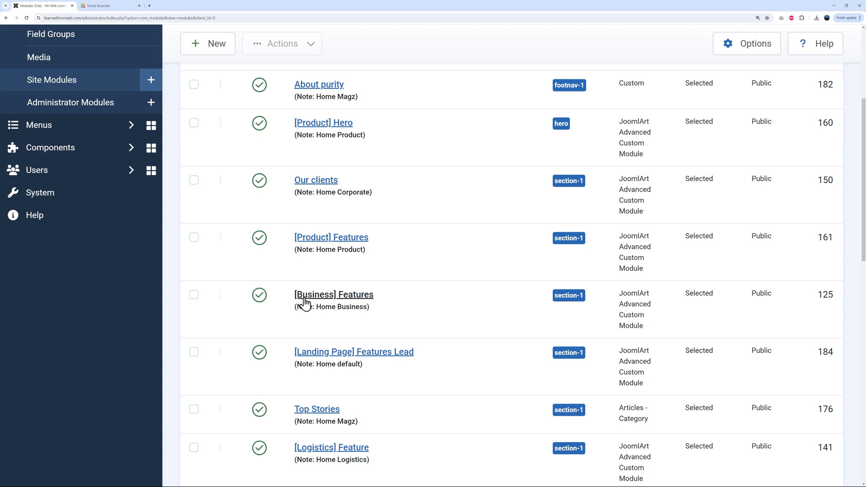
{"action": "left_click_drag", "start_coordinate": [286, 295], "coordinate": [332, 292]}
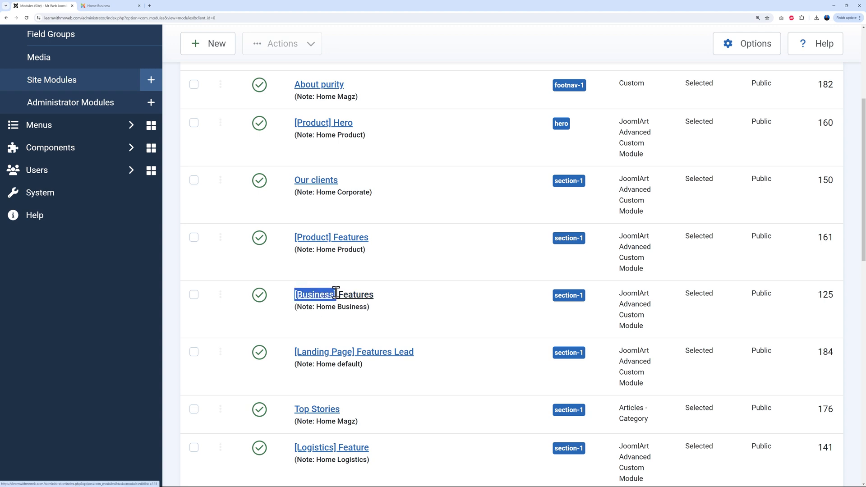
{"action": "scroll", "coordinate": [478, 319], "scroll_direction": "up", "scroll_amount": 4}
{"action": "double_click", "coordinate": [435, 128]}
{"action": "type", "text": "[Business]"}
{"action": "left_click", "coordinate": [521, 123]}
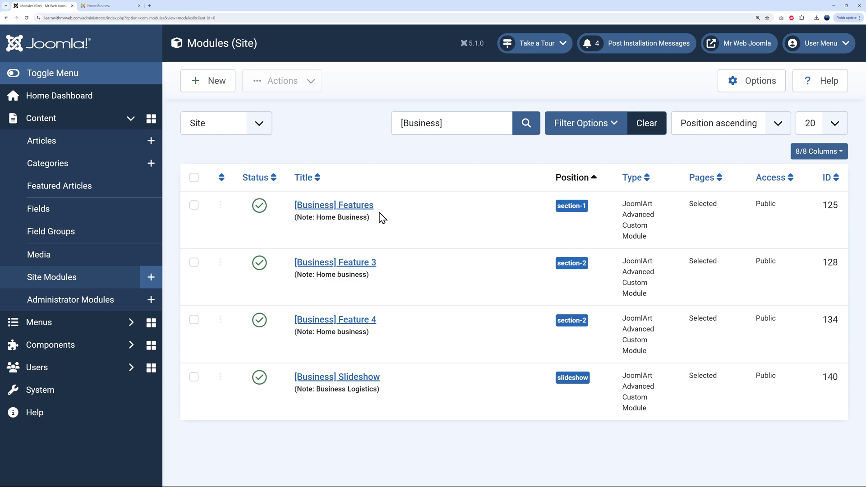
Open the [Business] Features module and compare it with the live Business page
{"action": "left_click", "coordinate": [363, 207]}
{"action": "scroll", "coordinate": [591, 240], "scroll_direction": "down", "scroll_amount": 2}
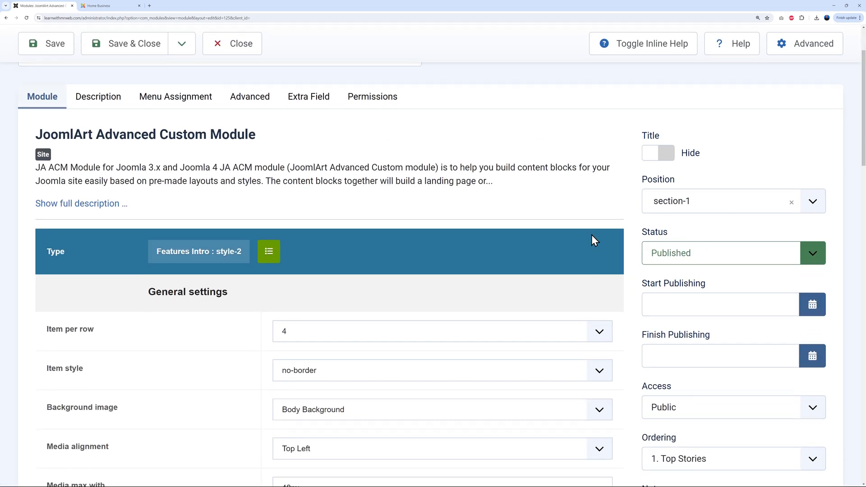
{"action": "scroll", "coordinate": [591, 240], "scroll_direction": "down", "scroll_amount": 2}
{"action": "scroll", "coordinate": [615, 274], "scroll_direction": "down", "scroll_amount": 5}
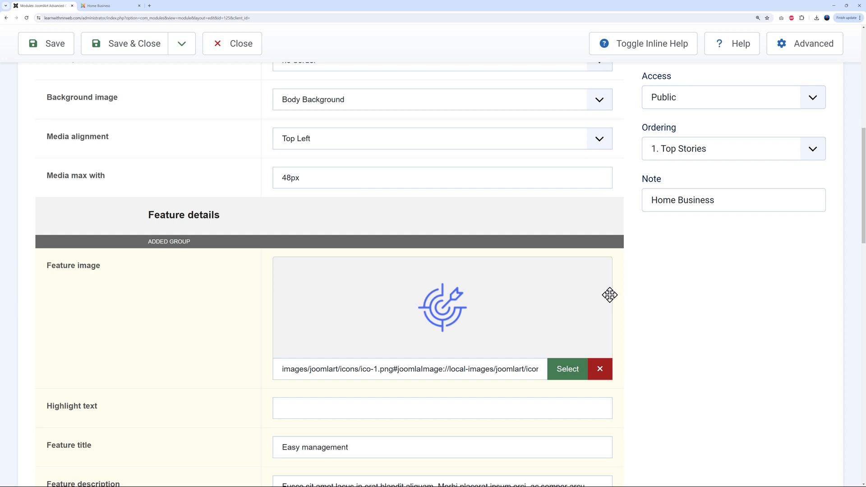
{"action": "scroll", "coordinate": [609, 295], "scroll_direction": "down", "scroll_amount": 2}
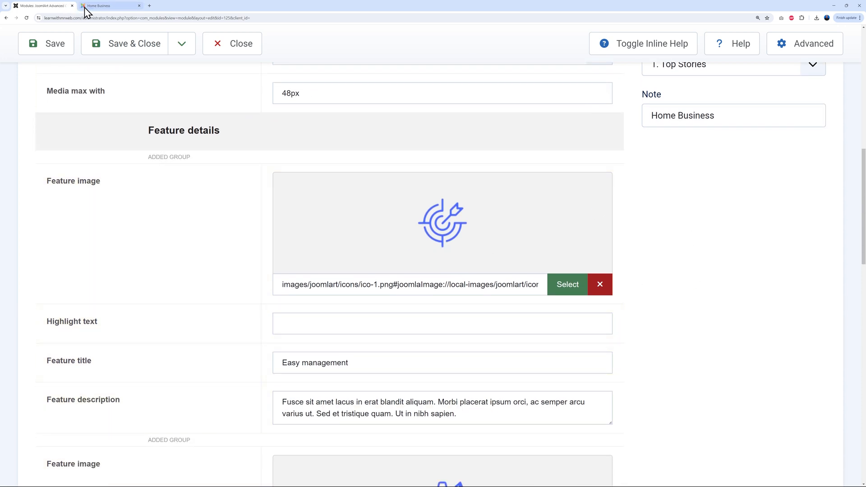
{"action": "left_click", "coordinate": [83, 7]}
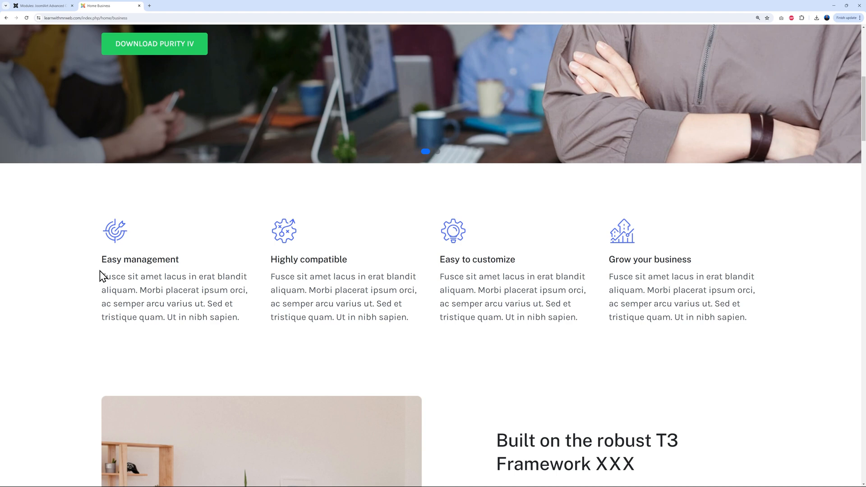
{"action": "left_click", "coordinate": [43, 5]}
Inspect the first feature group's Easy management title and description
{"action": "scroll", "coordinate": [491, 301], "scroll_direction": "down", "scroll_amount": 1}
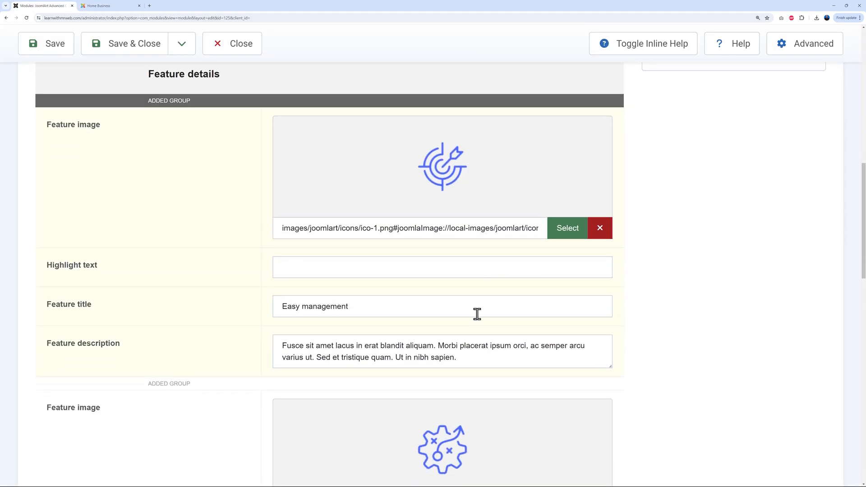
{"action": "double_click", "coordinate": [285, 307]}
{"action": "left_click", "coordinate": [391, 308]}
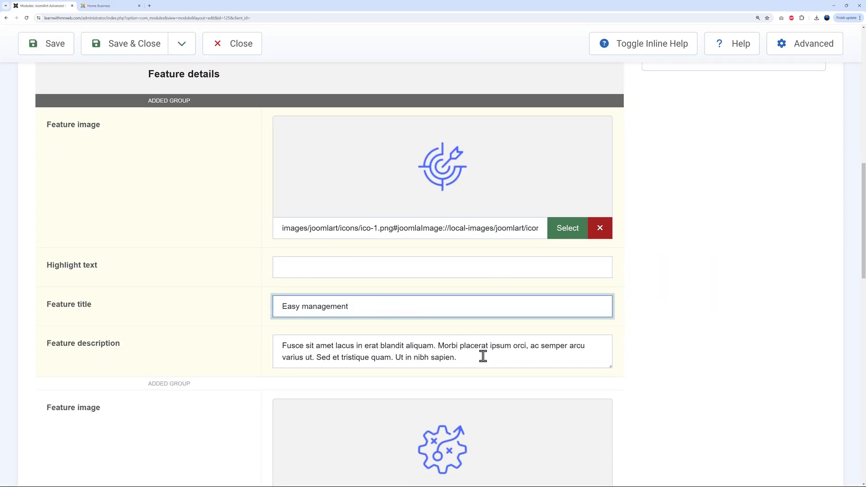
{"action": "left_click_drag", "start_coordinate": [277, 346], "coordinate": [483, 361]}
{"action": "left_click", "coordinate": [711, 332]}
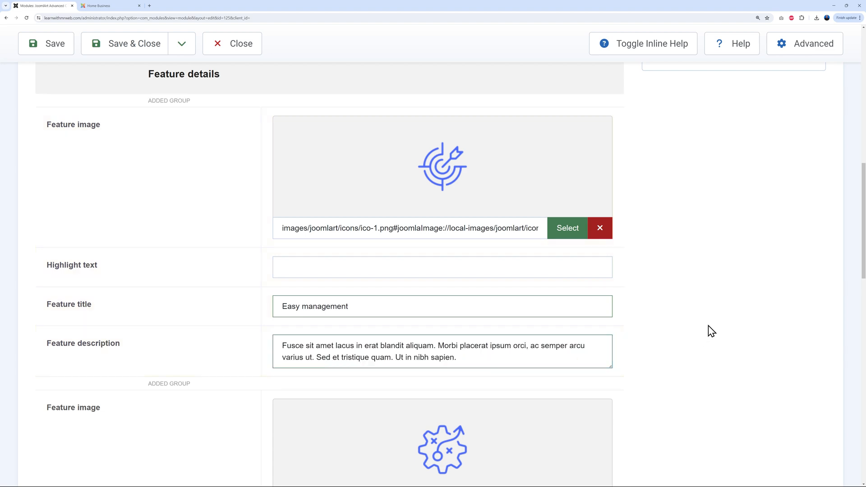
{"action": "scroll", "coordinate": [711, 332], "scroll_direction": "down", "scroll_amount": 4}
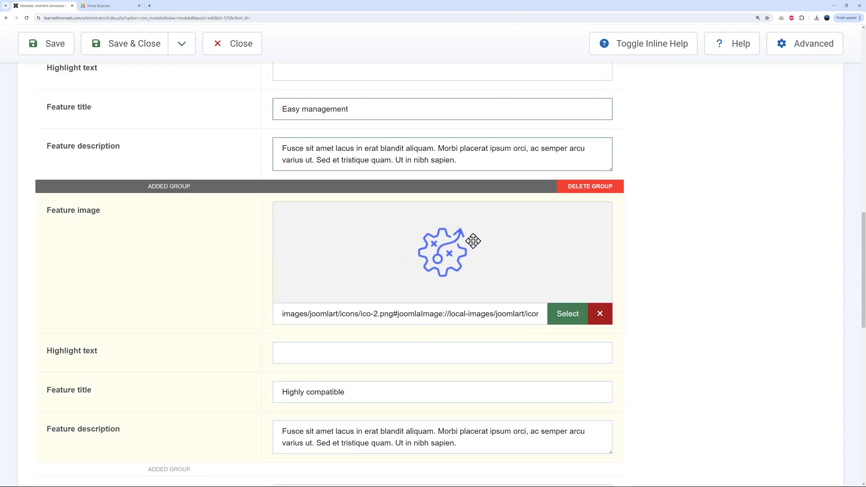
Compare with the live page and review the Highly compatible through Grow your business groups
{"action": "left_click", "coordinate": [122, 6]}
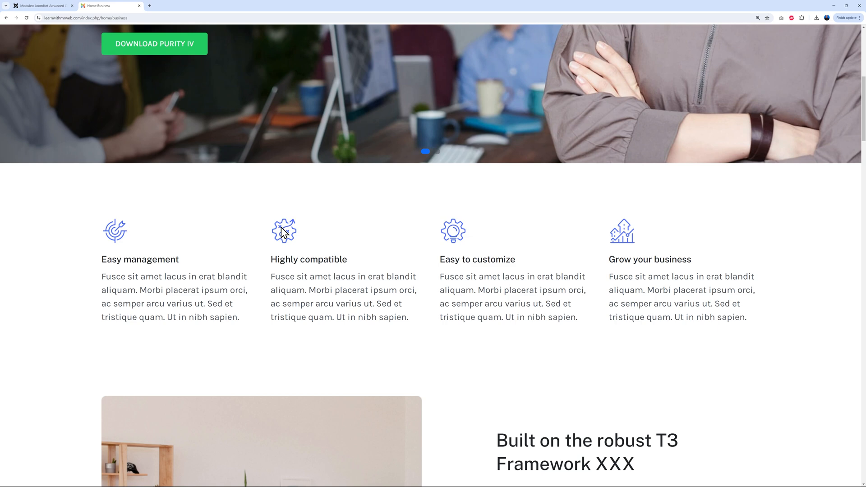
{"action": "left_click", "coordinate": [59, 7]}
{"action": "left_click_drag", "start_coordinate": [274, 391], "coordinate": [367, 390]}
{"action": "left_click", "coordinate": [668, 386]}
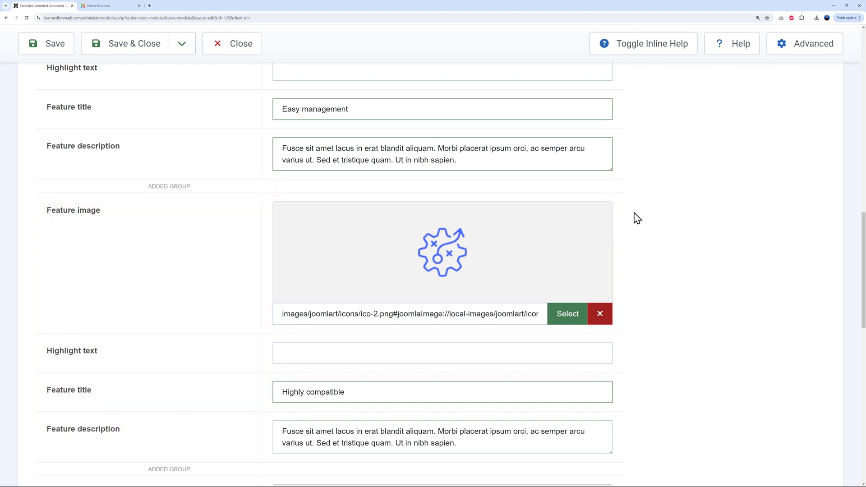
{"action": "mouse_move", "coordinate": [575, 236]}
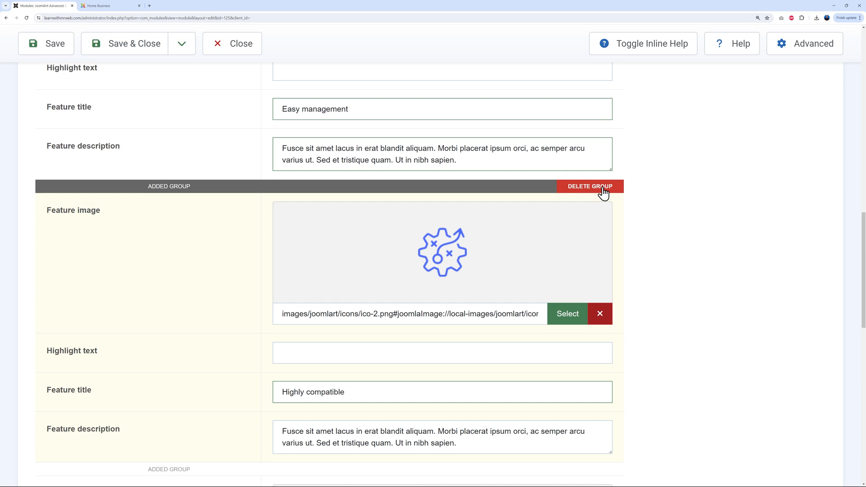
{"action": "scroll", "coordinate": [645, 243], "scroll_direction": "down", "scroll_amount": 14}
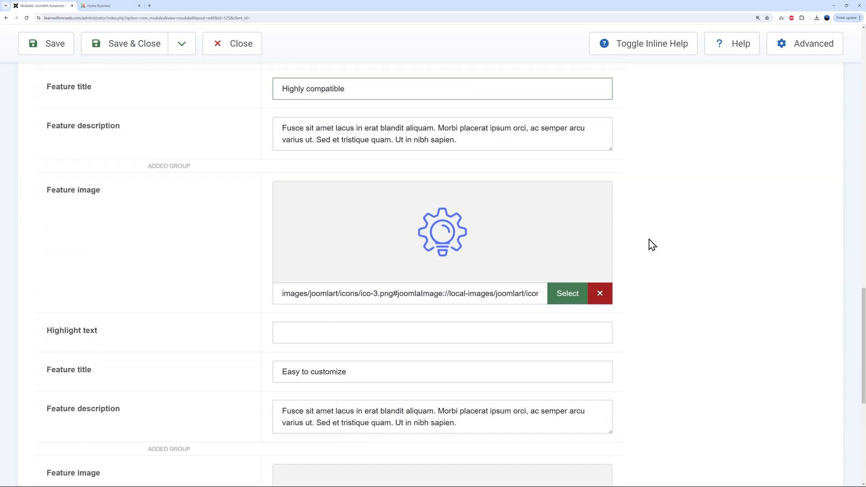
{"action": "scroll", "coordinate": [657, 247], "scroll_direction": "up", "scroll_amount": 1}
{"action": "scroll", "coordinate": [667, 267], "scroll_direction": "down", "scroll_amount": 1}
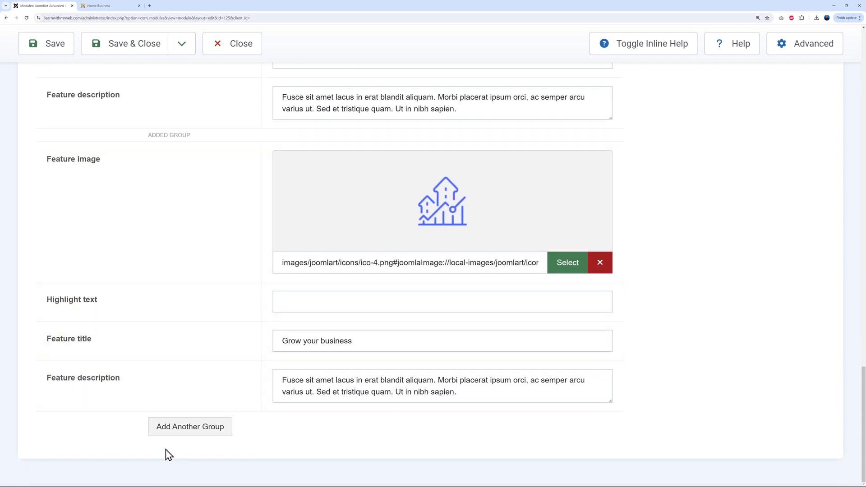
Add a fifth feature group using the ico-1.png target icon
{"action": "left_click", "coordinate": [184, 430]}
{"action": "scroll", "coordinate": [667, 338], "scroll_direction": "down", "scroll_amount": 5}
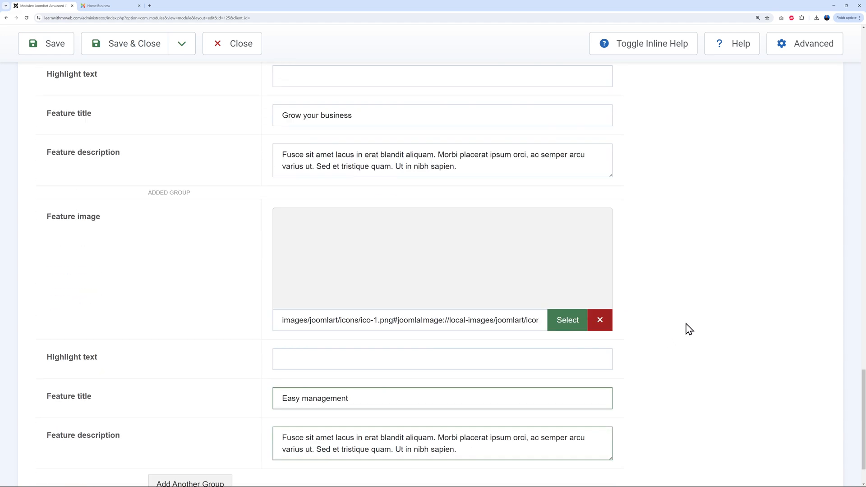
{"action": "left_click", "coordinate": [572, 301]}
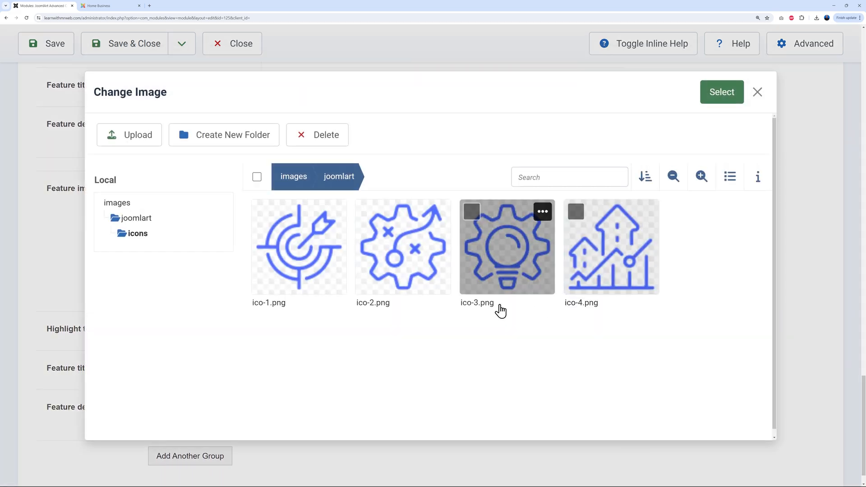
{"action": "left_click", "coordinate": [309, 262]}
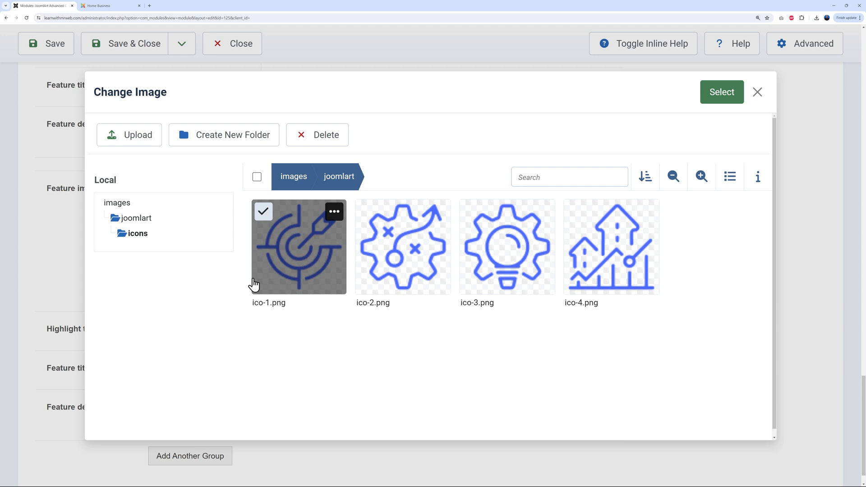
{"action": "left_click", "coordinate": [711, 104]}
Title the new feature 'Mr Web Design' and save the module
{"action": "triple_click", "coordinate": [385, 346]}
{"action": "type", "text": "Mr Web Design"}
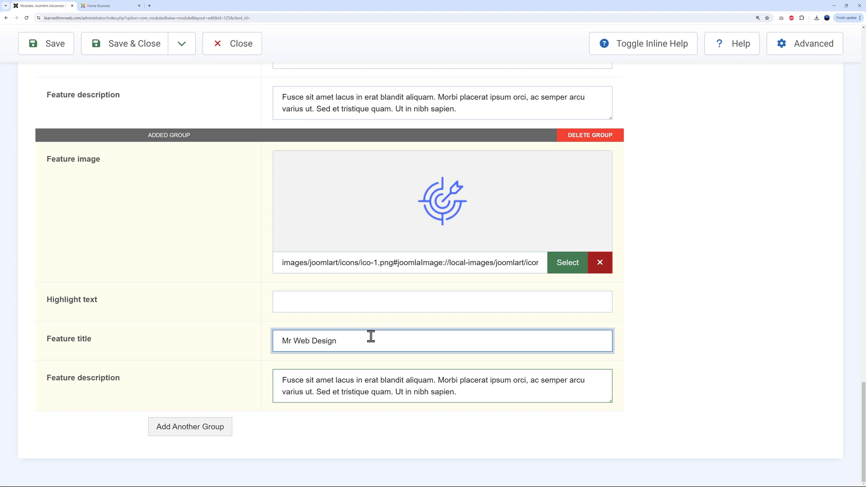
{"action": "left_click", "coordinate": [54, 44]}
{"action": "left_click", "coordinate": [98, 7]}
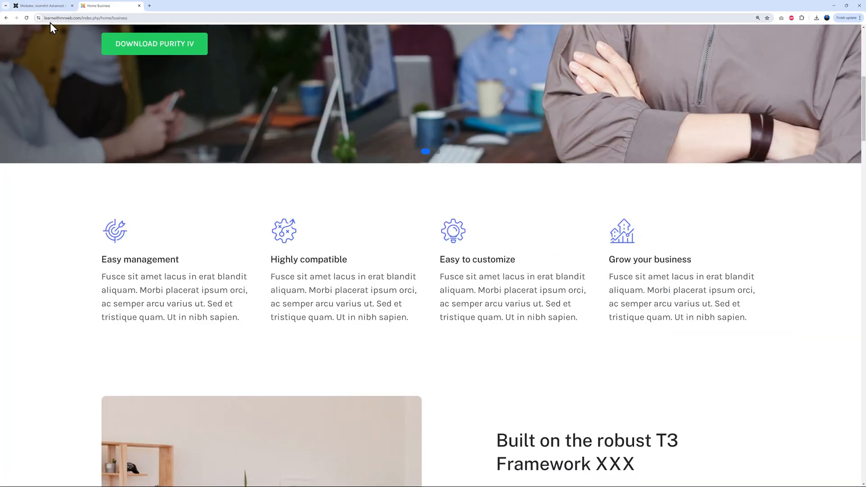
Reload the live Business page to see the new Mr Web Design feature
{"action": "left_click", "coordinate": [26, 18]}
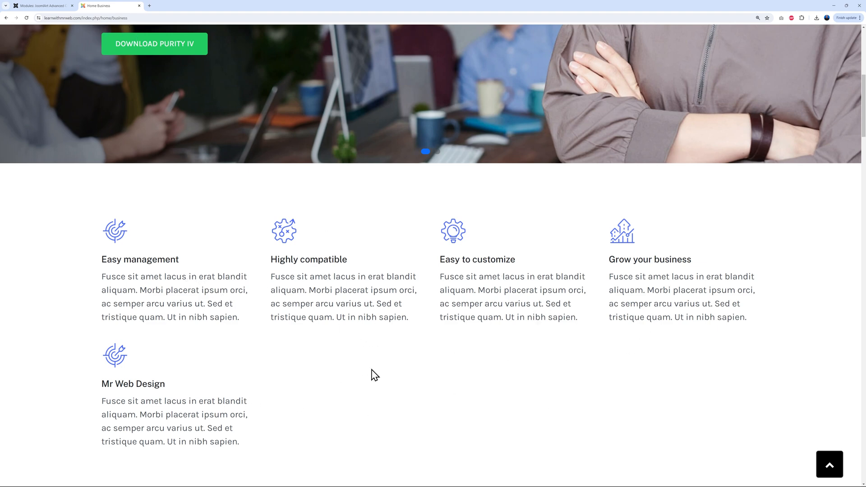
Set the Features module's Item per row to 3 and save it
{"action": "left_click", "coordinate": [50, 6]}
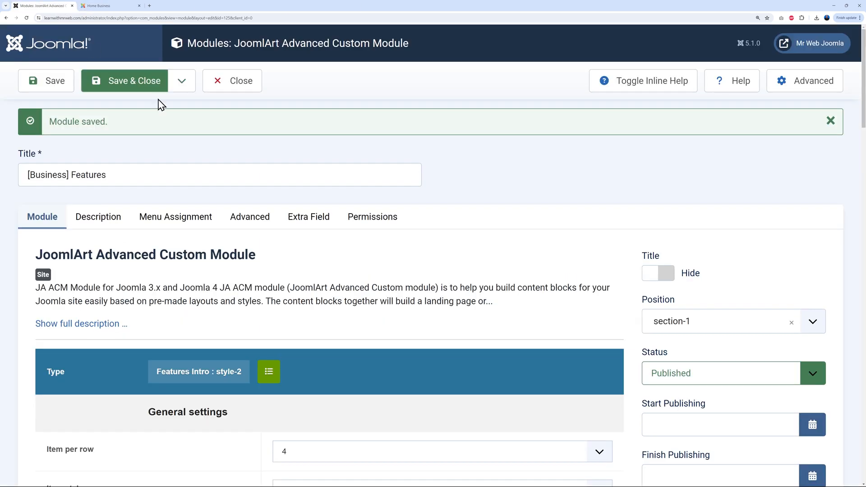
{"action": "scroll", "coordinate": [477, 289], "scroll_direction": "down", "scroll_amount": 4}
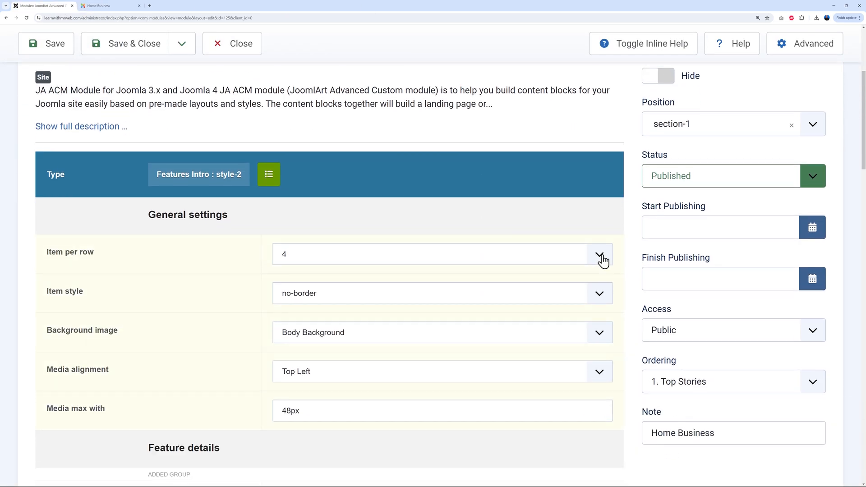
{"action": "left_click", "coordinate": [602, 261]}
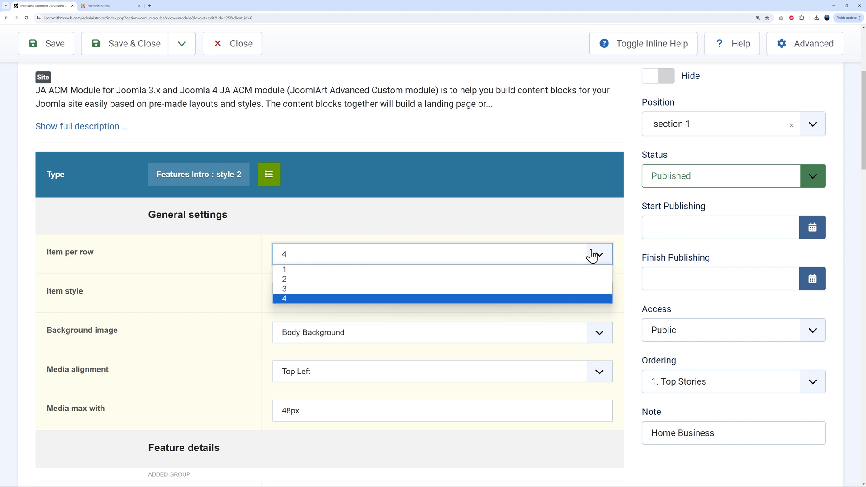
{"action": "left_click", "coordinate": [465, 289]}
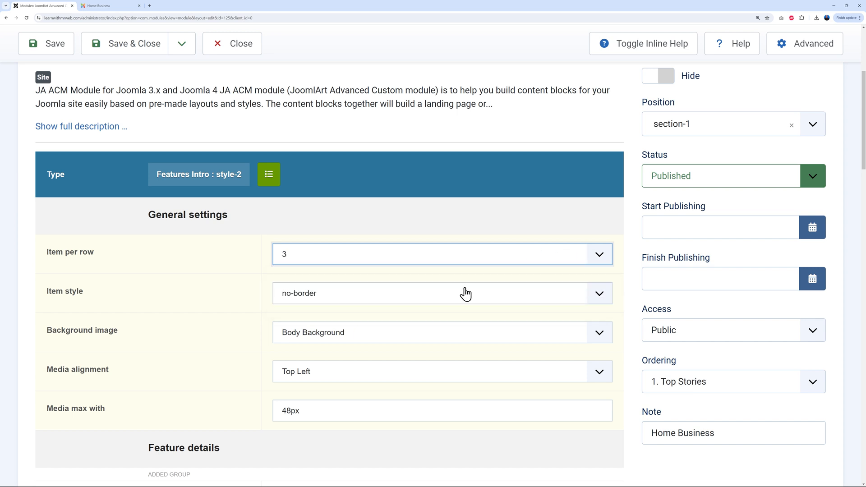
{"action": "left_click", "coordinate": [57, 44]}
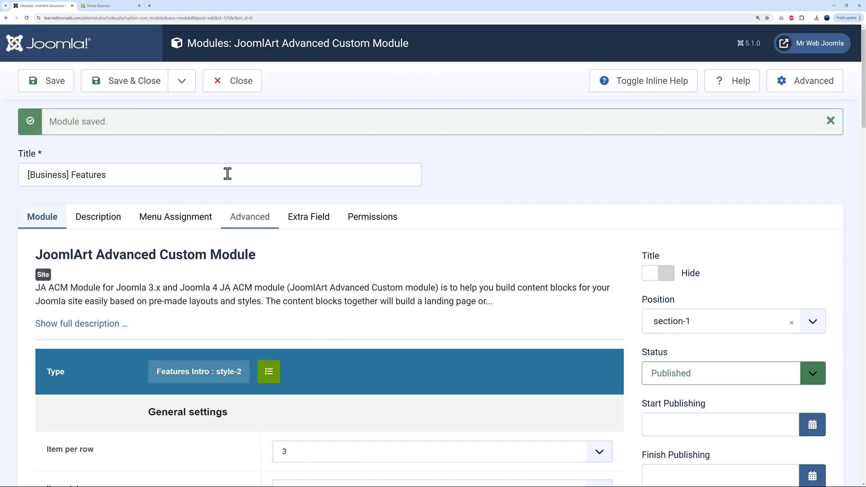
Reload the live Business page to check the five features now sit in two rows
{"action": "left_click", "coordinate": [109, 5]}
{"action": "left_click", "coordinate": [28, 21]}
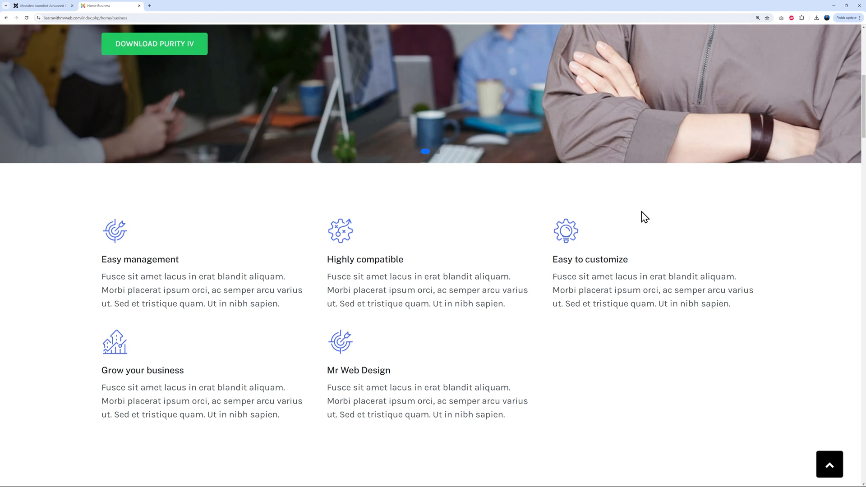
{"action": "scroll", "coordinate": [676, 239], "scroll_direction": "down", "scroll_amount": 15}
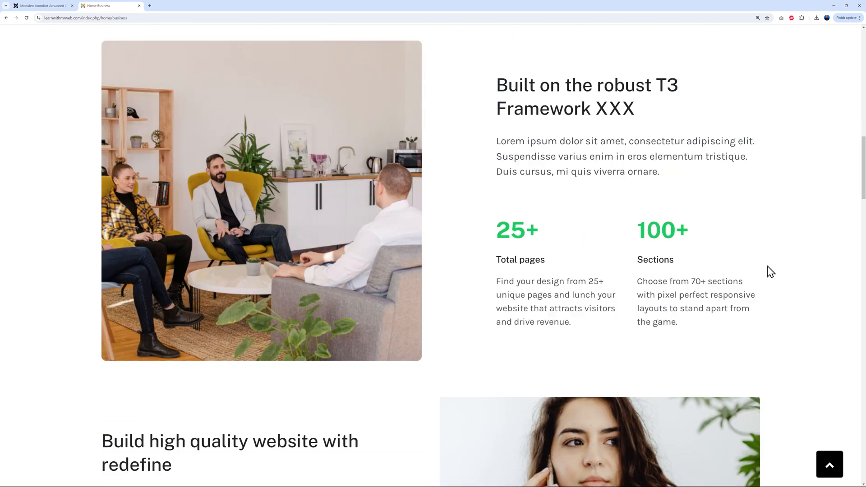
{"action": "scroll", "coordinate": [774, 271], "scroll_direction": "down", "scroll_amount": 2}
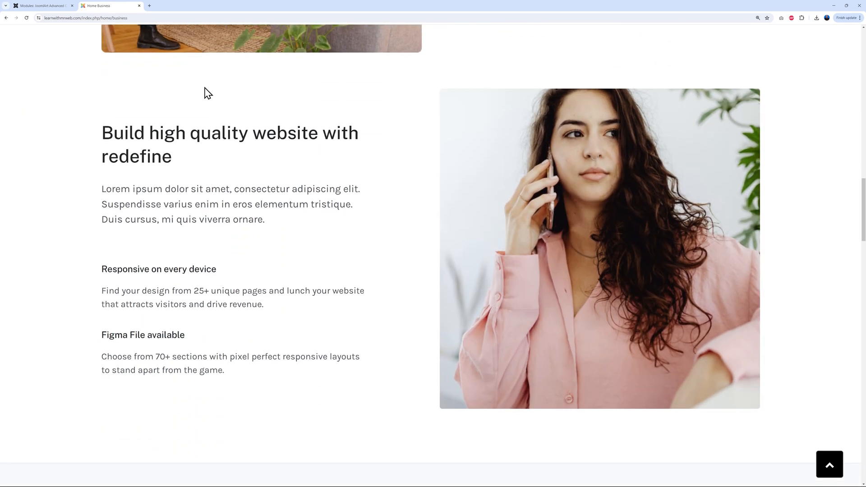
{"action": "left_click", "coordinate": [53, 7]}
{"action": "left_click", "coordinate": [223, 84]}
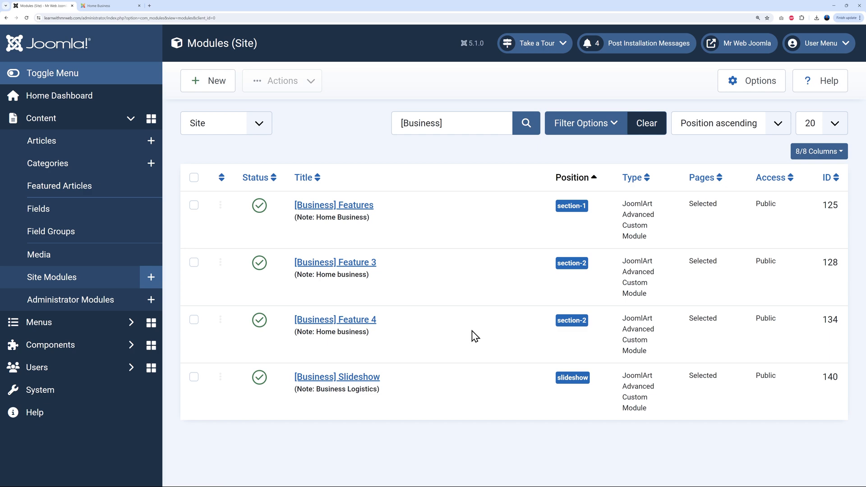
{"action": "left_click", "coordinate": [357, 323]}
{"action": "scroll", "coordinate": [428, 333], "scroll_direction": "down", "scroll_amount": 3}
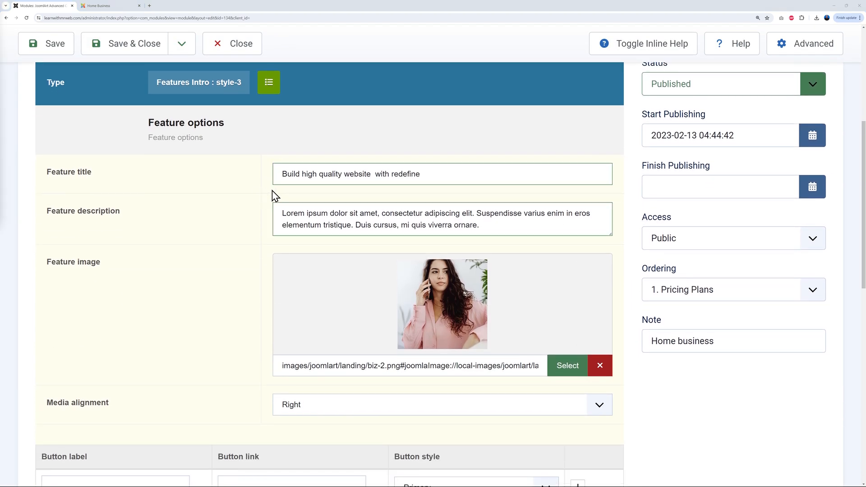
{"action": "left_click_drag", "start_coordinate": [281, 175], "coordinate": [425, 177]}
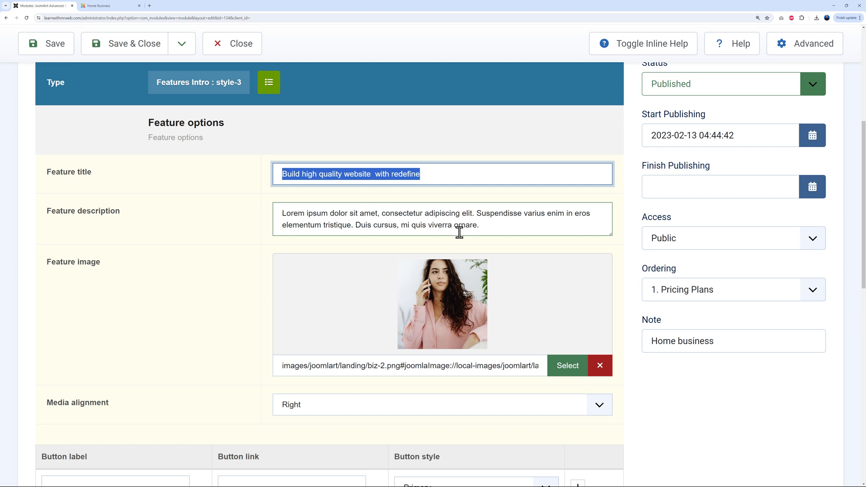
{"action": "left_click", "coordinate": [638, 372]}
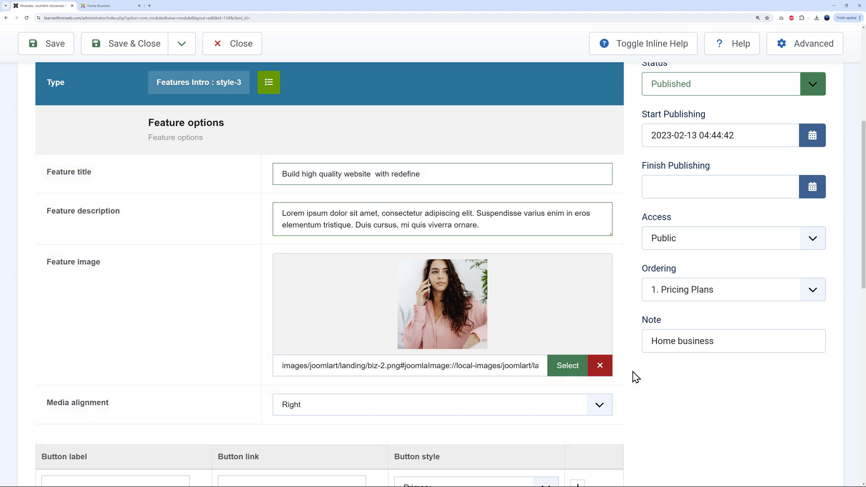
{"action": "scroll", "coordinate": [627, 365], "scroll_direction": "up", "scroll_amount": 3}
{"action": "scroll", "coordinate": [626, 362], "scroll_direction": "up", "scroll_amount": 1}
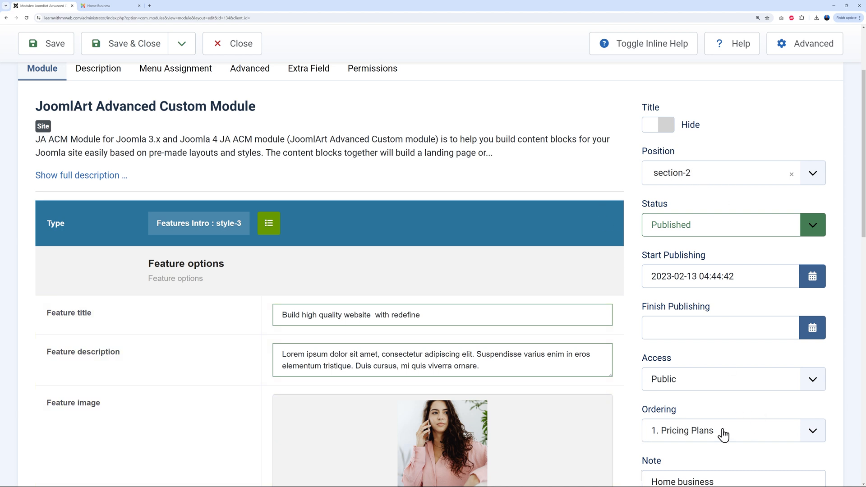
{"action": "left_click", "coordinate": [813, 176]}
{"action": "left_click", "coordinate": [813, 176]}
{"action": "scroll", "coordinate": [841, 387], "scroll_direction": "down", "scroll_amount": 2}
{"action": "left_click", "coordinate": [819, 381]}
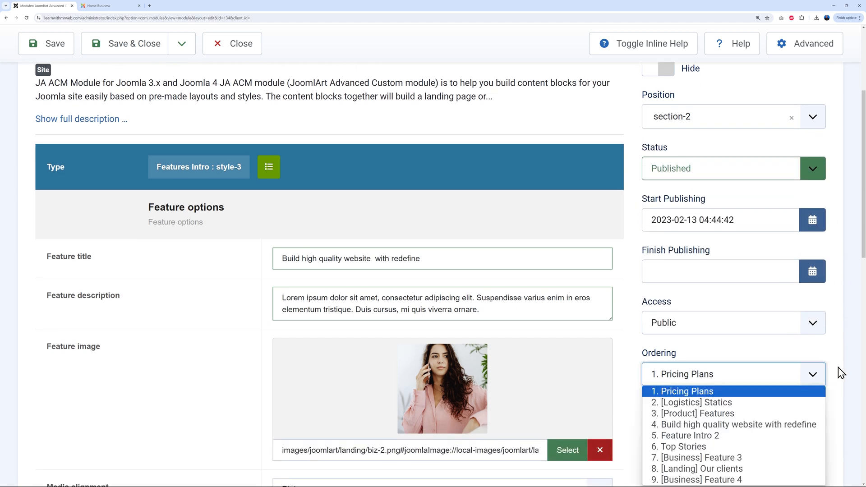
{"action": "left_click", "coordinate": [839, 372]}
{"action": "left_click", "coordinate": [224, 42]}
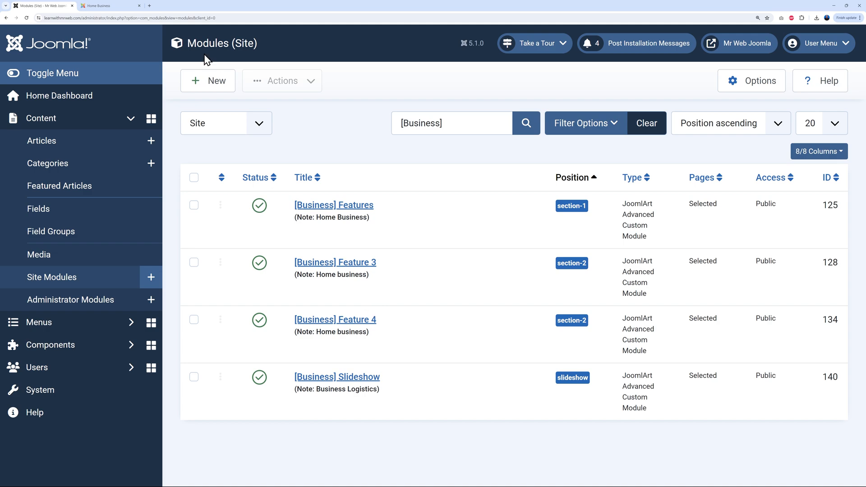
Scroll through the live Home Business page, glance at the modules list, then return to the site
{"action": "left_click", "coordinate": [117, 6]}
{"action": "scroll", "coordinate": [367, 297], "scroll_direction": "up", "scroll_amount": 15}
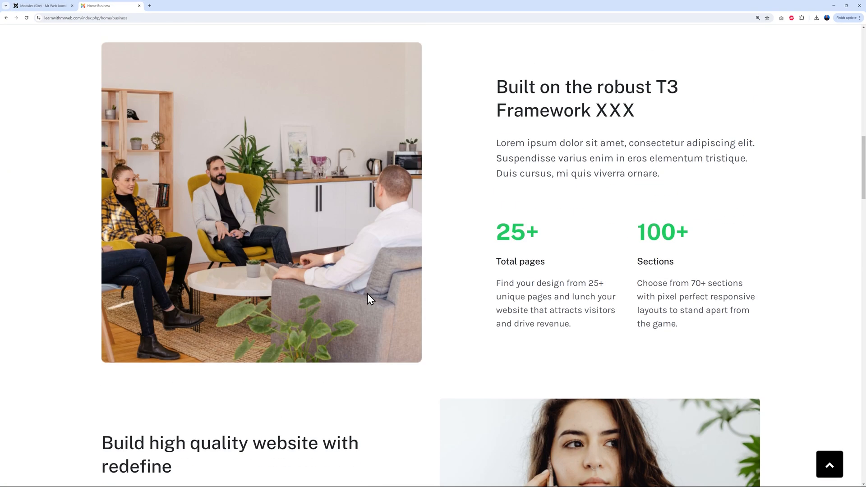
{"action": "scroll", "coordinate": [158, 221], "scroll_direction": "down", "scroll_amount": 2}
{"action": "scroll", "coordinate": [537, 201], "scroll_direction": "down", "scroll_amount": 12}
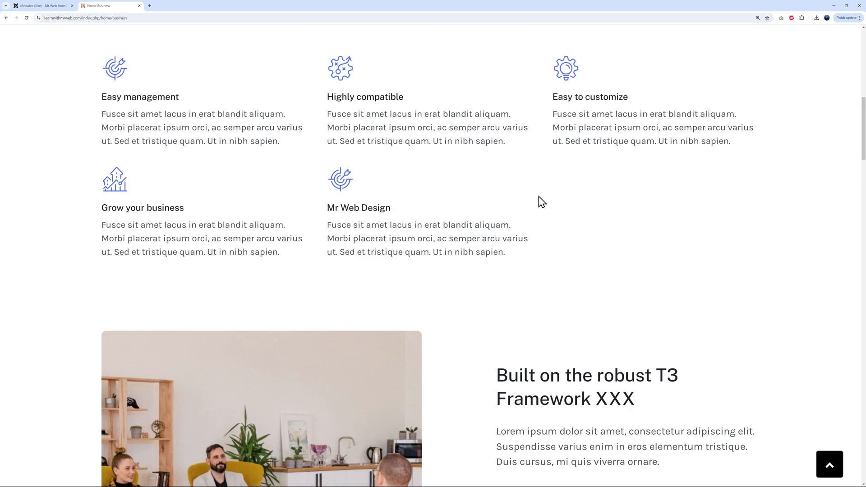
{"action": "scroll", "coordinate": [334, 308], "scroll_direction": "down", "scroll_amount": 7}
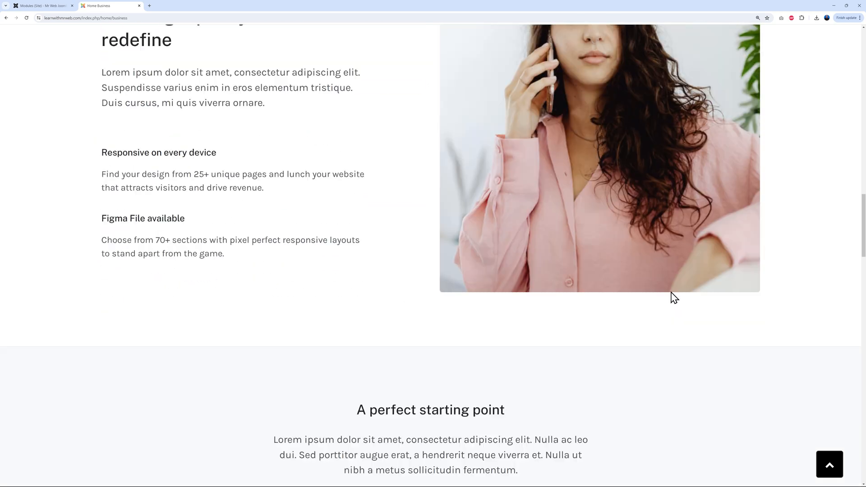
{"action": "scroll", "coordinate": [748, 298], "scroll_direction": "up", "scroll_amount": 15}
{"action": "scroll", "coordinate": [783, 302], "scroll_direction": "up", "scroll_amount": 15}
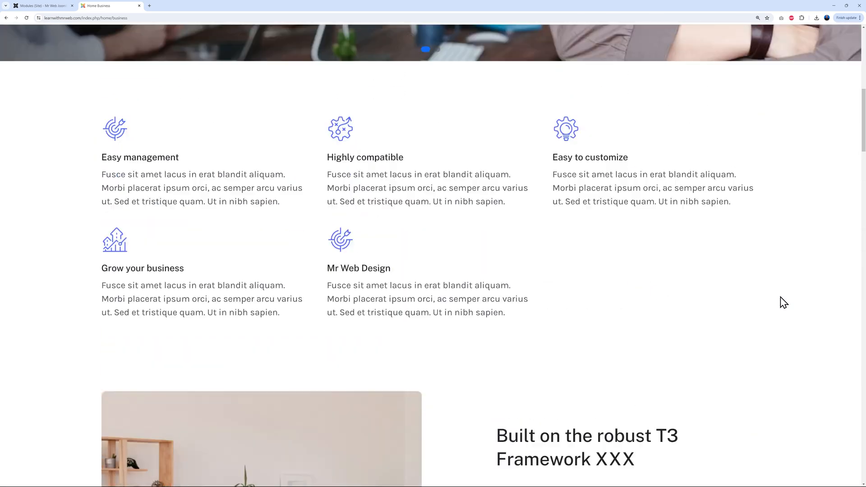
{"action": "scroll", "coordinate": [780, 301], "scroll_direction": "down", "scroll_amount": 2}
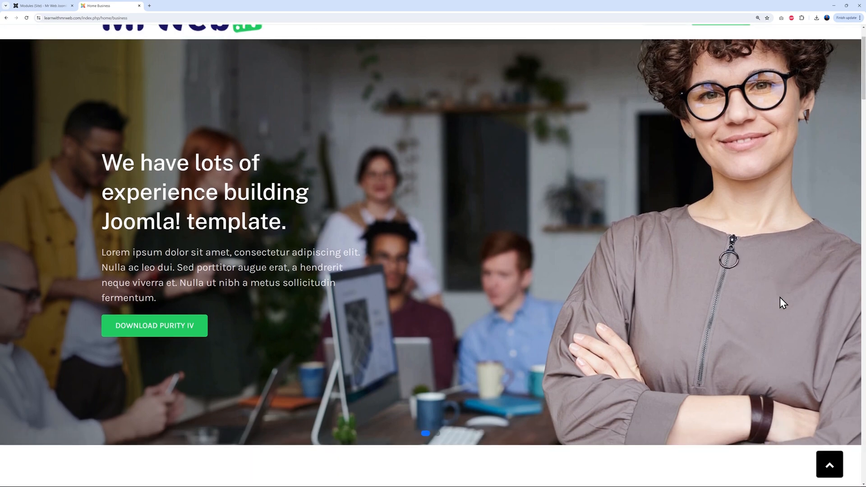
{"action": "scroll", "coordinate": [762, 305], "scroll_direction": "up", "scroll_amount": 1}
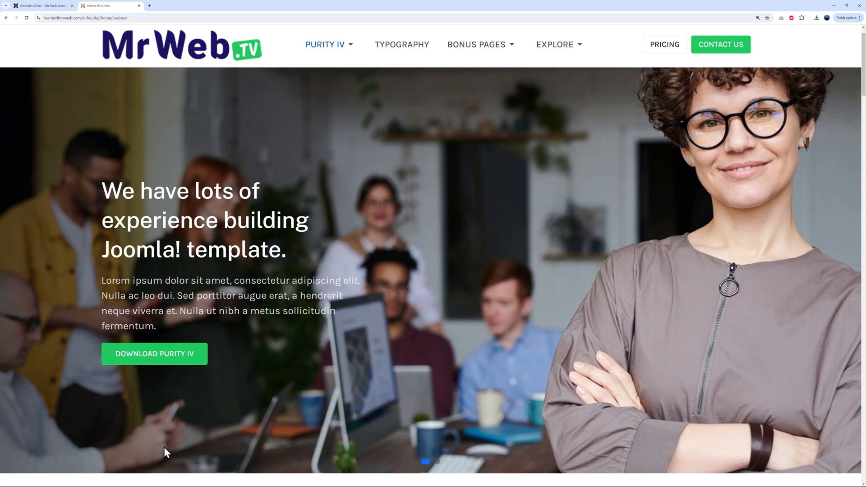
{"action": "left_click", "coordinate": [48, 6]}
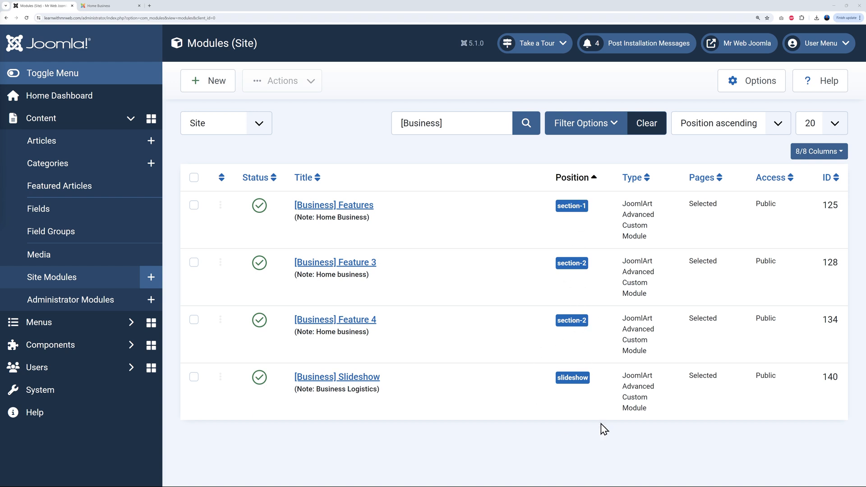
{"action": "left_click", "coordinate": [112, 6]}
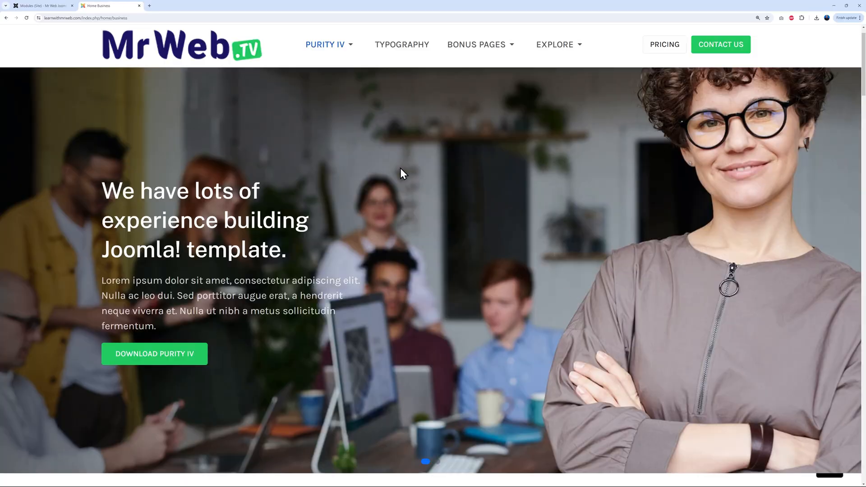
Set Autoplay to Yes on the [Business] Slideshow module, save it, and reload the live site to watch it
{"action": "left_click", "coordinate": [51, 5]}
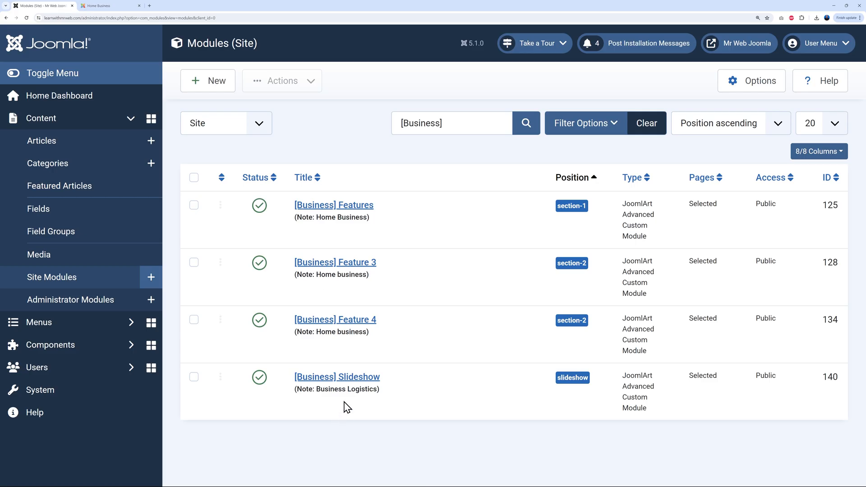
{"action": "left_click", "coordinate": [344, 377]}
{"action": "scroll", "coordinate": [631, 306], "scroll_direction": "down", "scroll_amount": 2}
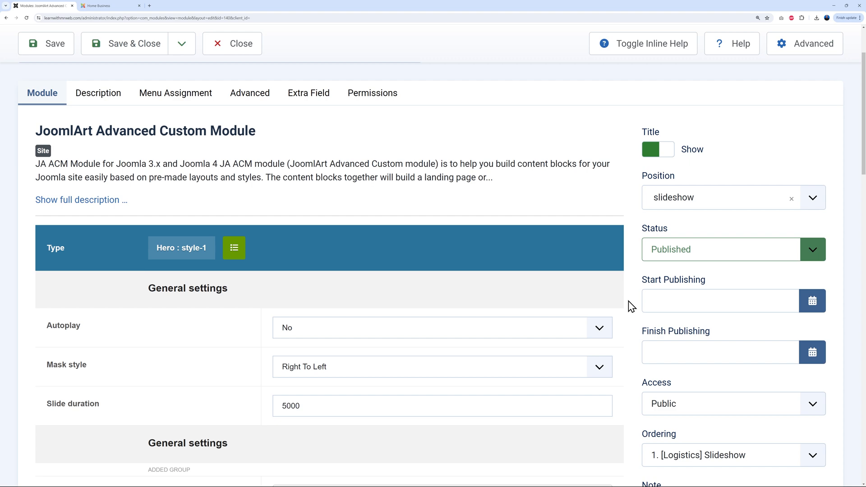
{"action": "scroll", "coordinate": [631, 307], "scroll_direction": "down", "scroll_amount": 5}
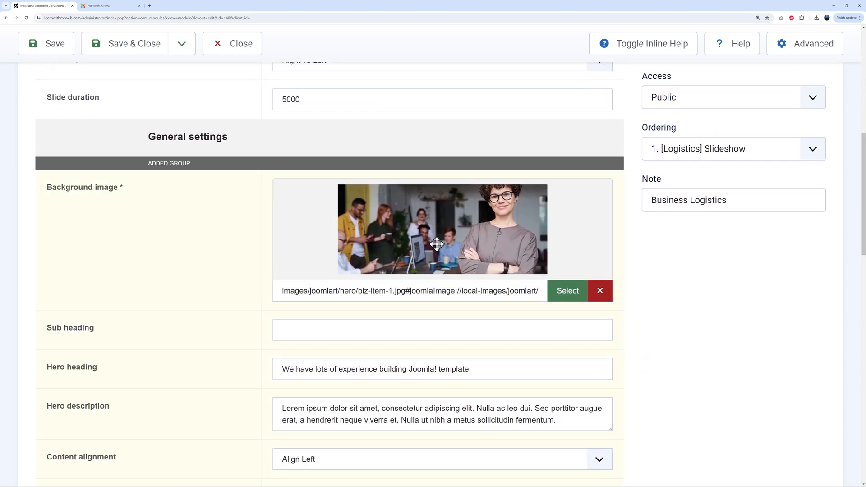
{"action": "scroll", "coordinate": [651, 350], "scroll_direction": "down", "scroll_amount": 4}
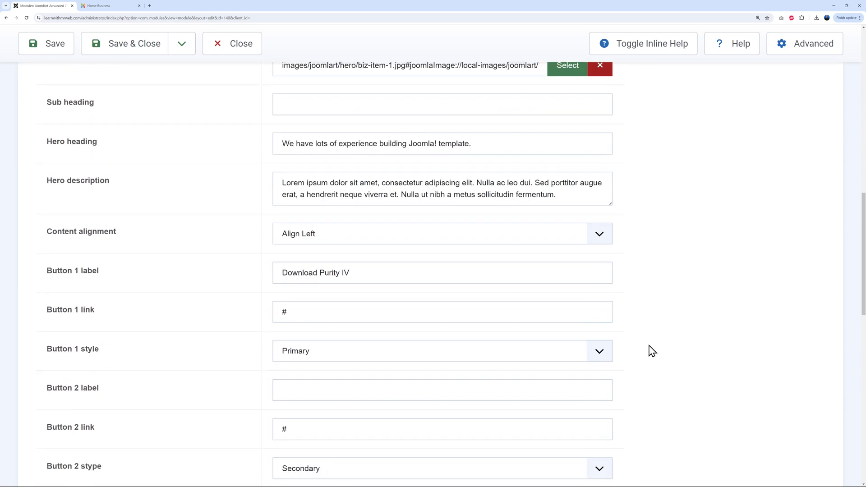
{"action": "scroll", "coordinate": [651, 351], "scroll_direction": "down", "scroll_amount": 6}
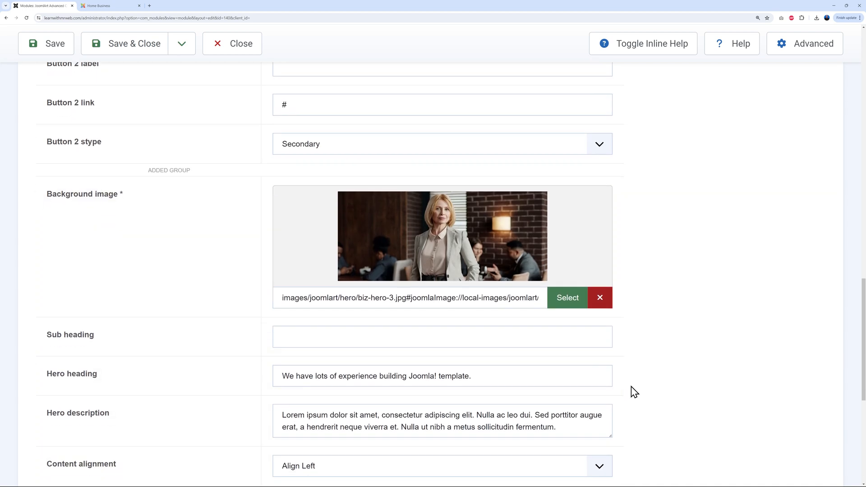
{"action": "scroll", "coordinate": [640, 388], "scroll_direction": "down", "scroll_amount": 6}
{"action": "scroll", "coordinate": [643, 387], "scroll_direction": "up", "scroll_amount": 4}
{"action": "scroll", "coordinate": [646, 387], "scroll_direction": "up", "scroll_amount": 20}
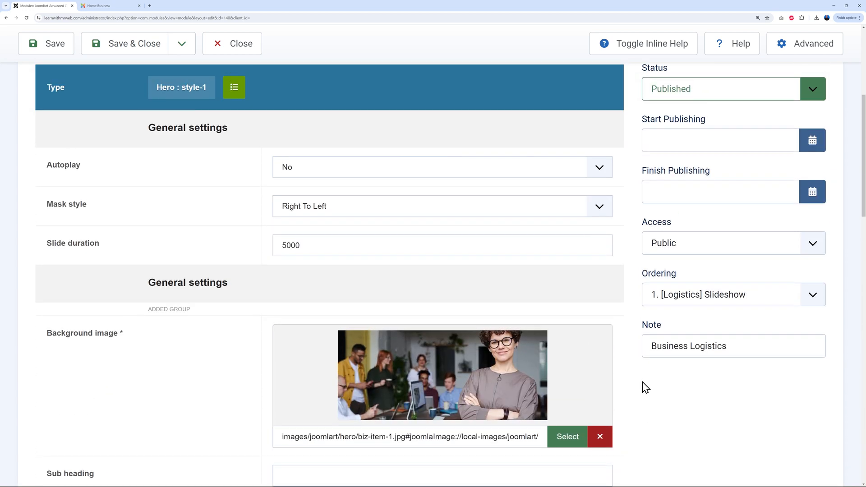
{"action": "scroll", "coordinate": [646, 384], "scroll_direction": "up", "scroll_amount": 1}
{"action": "left_click", "coordinate": [594, 181]}
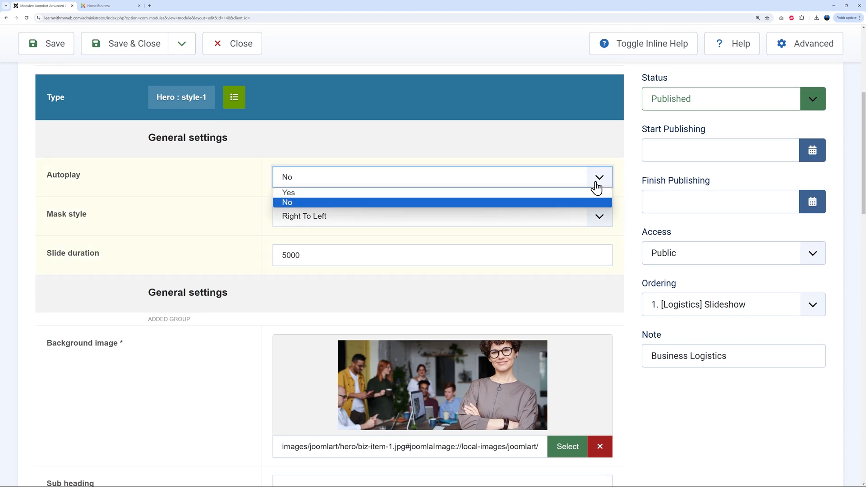
{"action": "left_click", "coordinate": [308, 193]}
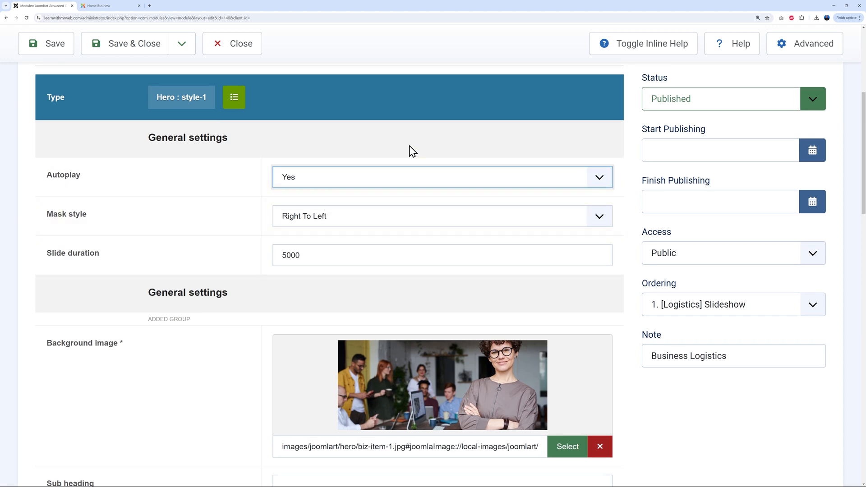
{"action": "left_click", "coordinate": [46, 43]}
{"action": "left_click", "coordinate": [112, 6]}
{"action": "left_click", "coordinate": [26, 17]}
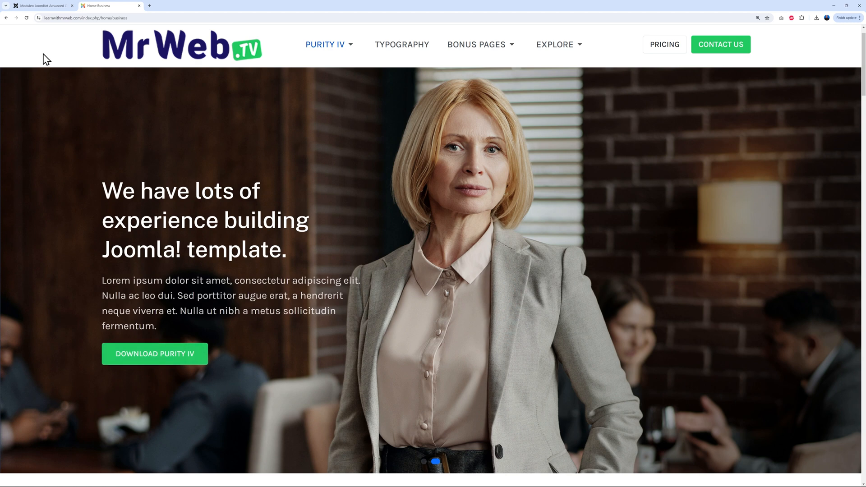
Settle the slideshow's Slide duration at 5000, then save and close the module
{"action": "left_click", "coordinate": [50, 7]}
{"action": "scroll", "coordinate": [490, 253], "scroll_direction": "down", "scroll_amount": 3}
{"action": "scroll", "coordinate": [489, 280], "scroll_direction": "down", "scroll_amount": 3}
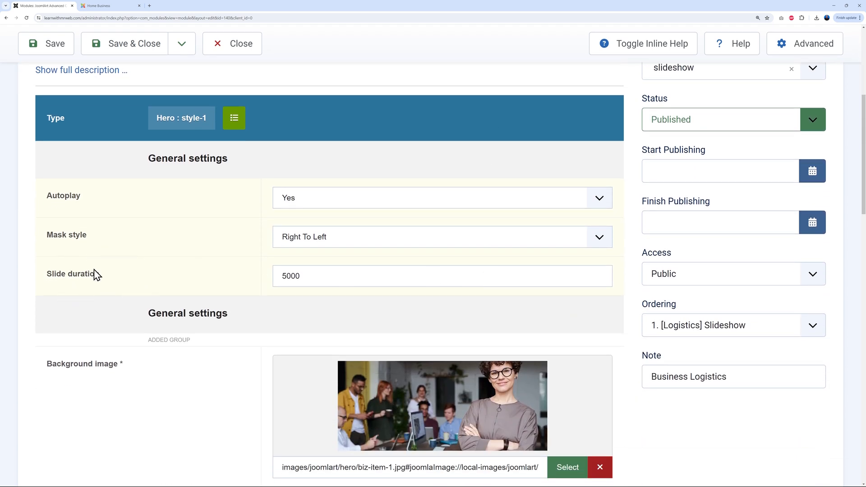
{"action": "left_click_drag", "start_coordinate": [282, 276], "coordinate": [315, 276]}
{"action": "type", "text": "8000"}
{"action": "type", "text": "5000"}
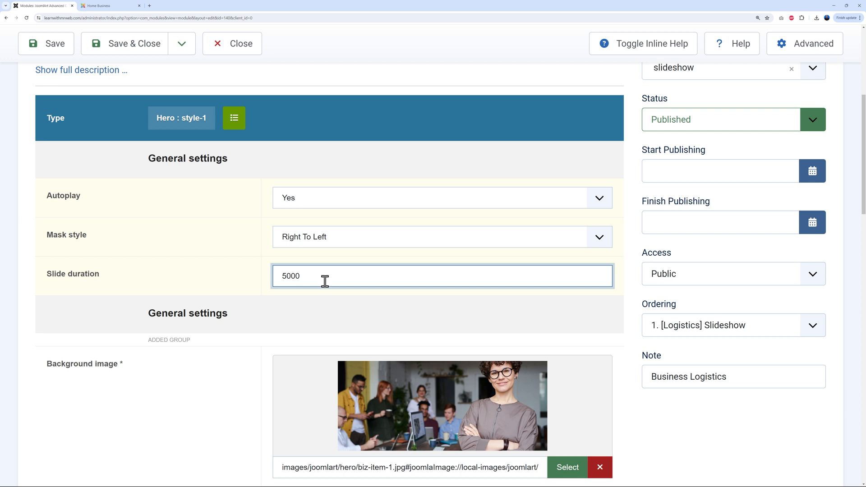
{"action": "type", "text": "2"}
{"action": "key", "text": "Delete"}
{"action": "left_click_drag", "start_coordinate": [291, 277], "coordinate": [240, 279]}
{"action": "type", "text": "30"}
{"action": "left_click_drag", "start_coordinate": [286, 276], "coordinate": [271, 277]}
{"action": "left_click", "coordinate": [253, 281]}
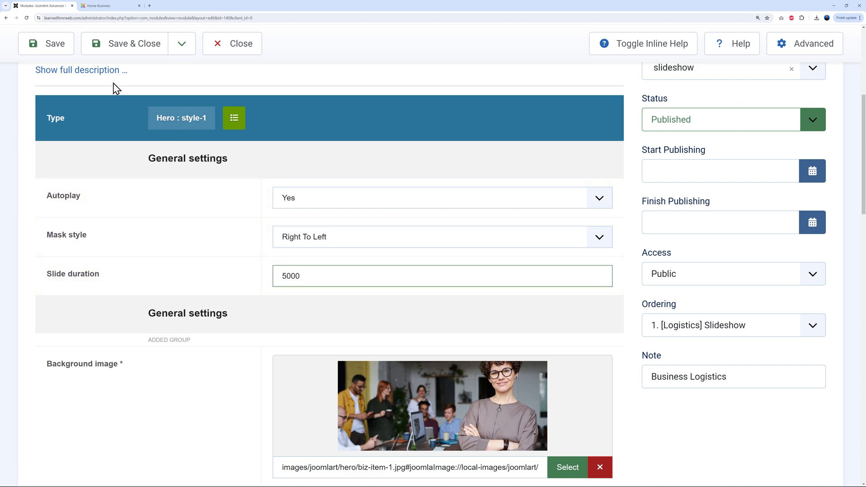
{"action": "left_click", "coordinate": [57, 49]}
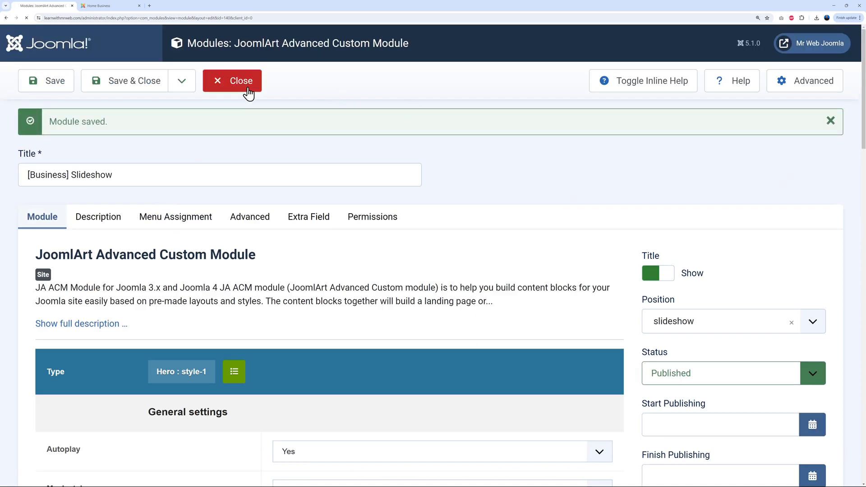
{"action": "left_click", "coordinate": [247, 90]}
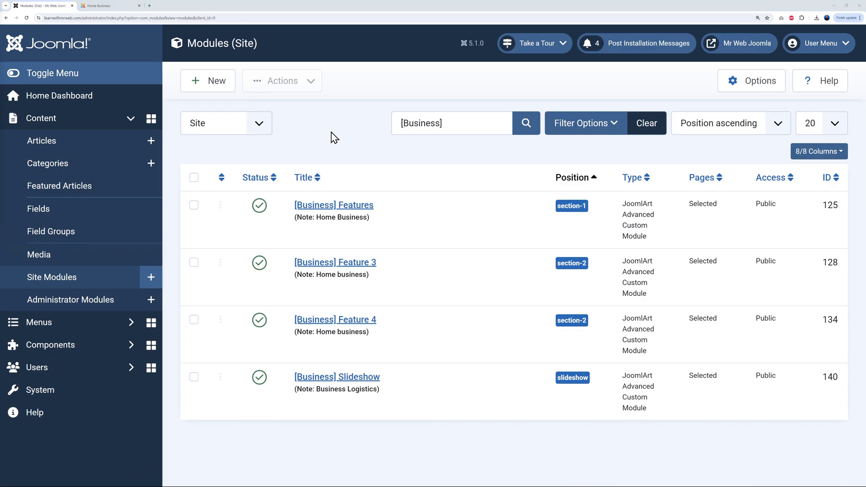
Check the live Home Business page, then clear the [Business] module search to list all site modules
{"action": "left_click", "coordinate": [96, 6]}
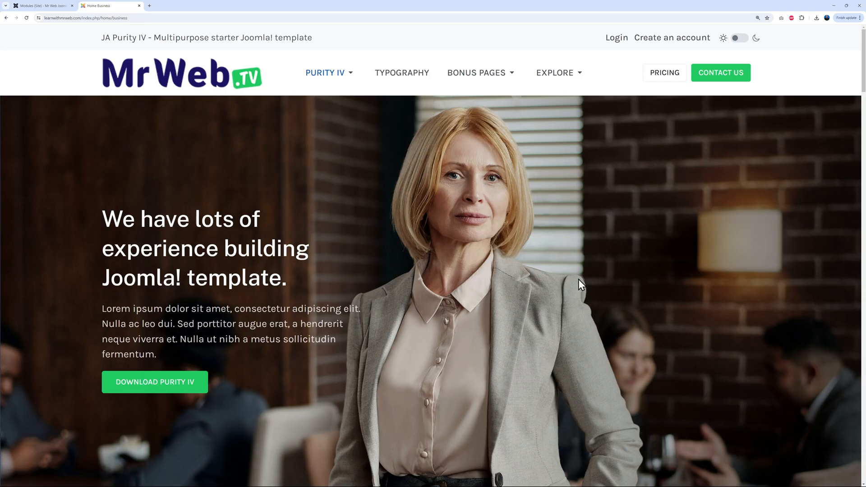
{"action": "scroll", "coordinate": [610, 256], "scroll_direction": "down", "scroll_amount": 4}
{"action": "scroll", "coordinate": [611, 256], "scroll_direction": "down", "scroll_amount": 10}
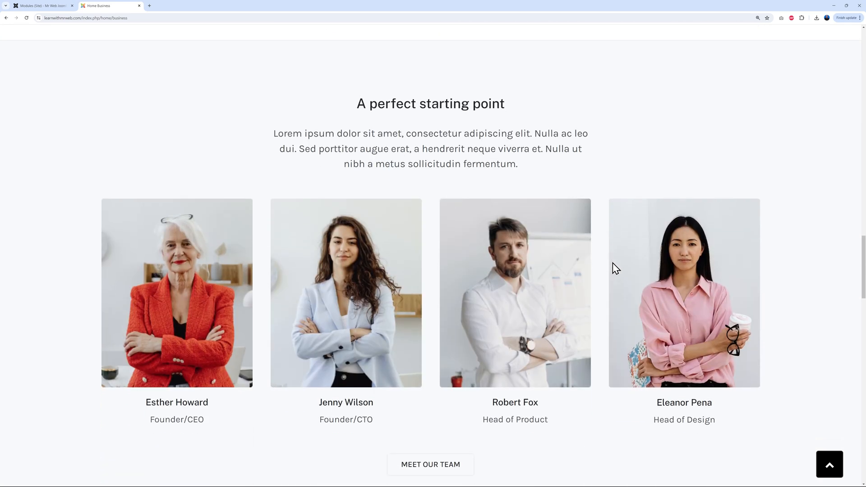
{"action": "scroll", "coordinate": [419, 172], "scroll_direction": "down", "scroll_amount": 1}
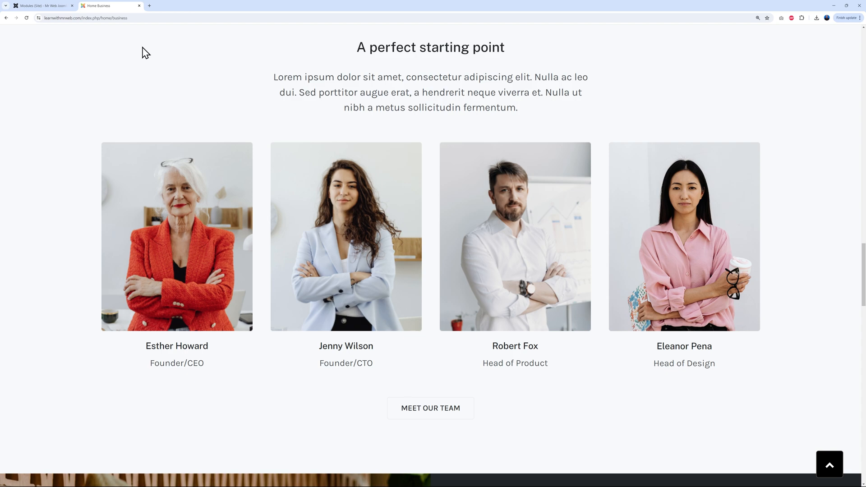
{"action": "left_click", "coordinate": [56, 5]}
{"action": "left_click", "coordinate": [468, 126]}
{"action": "key", "text": "ctrl+a"}
{"action": "key", "text": "BackSpace"}
{"action": "left_click", "coordinate": [523, 125]}
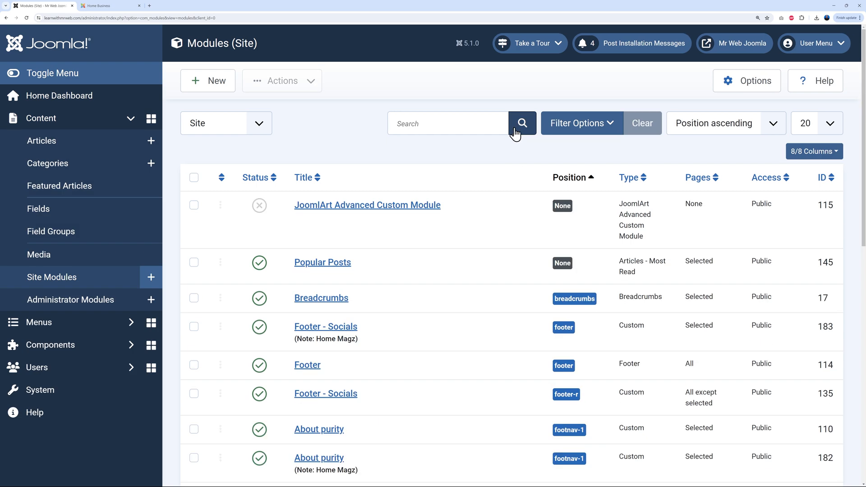
Filter the site modules to position section-3 and compare the list with the live page
{"action": "left_click", "coordinate": [612, 132]}
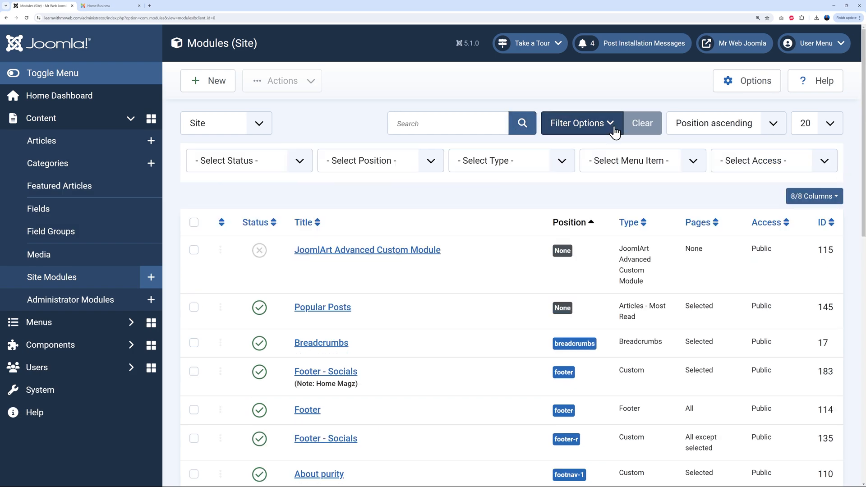
{"action": "left_click", "coordinate": [433, 171]}
{"action": "scroll", "coordinate": [377, 356], "scroll_direction": "down", "scroll_amount": 2}
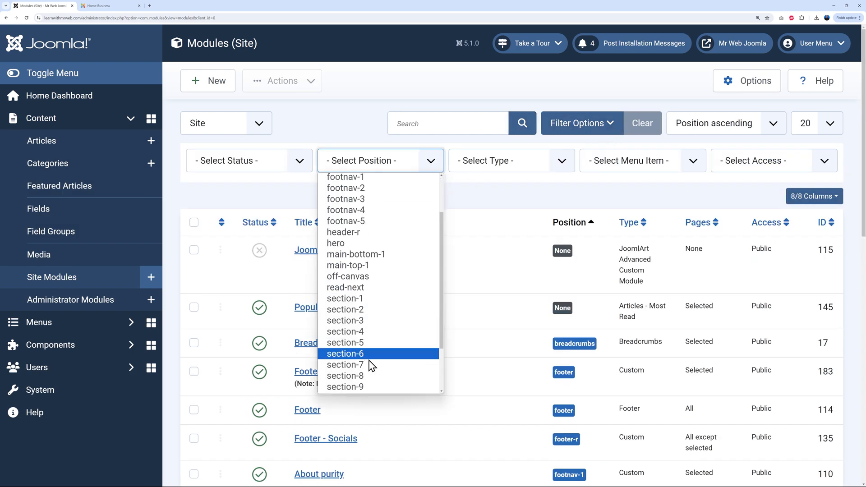
{"action": "left_click", "coordinate": [371, 321]}
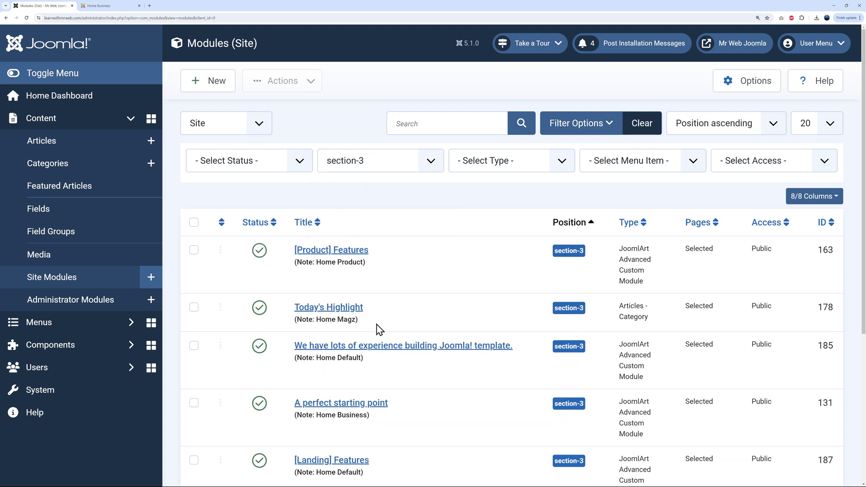
{"action": "scroll", "coordinate": [472, 298], "scroll_direction": "down", "scroll_amount": 2}
{"action": "scroll", "coordinate": [473, 317], "scroll_direction": "down", "scroll_amount": 1}
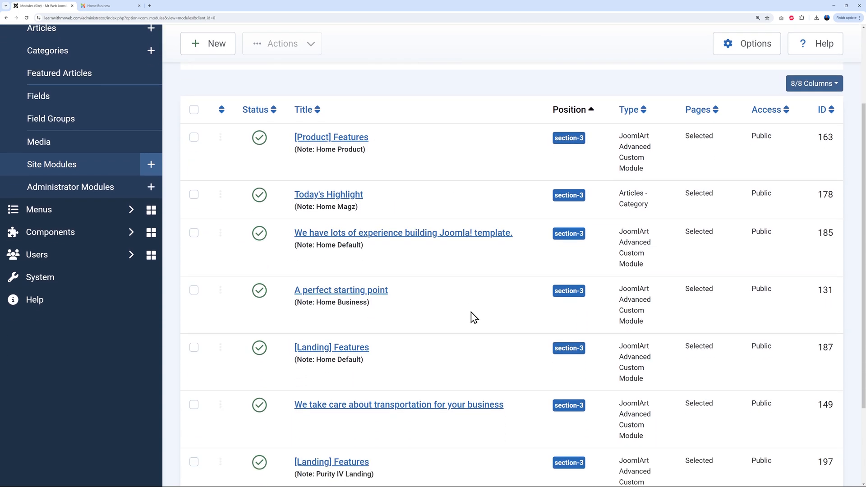
{"action": "left_click", "coordinate": [95, 5]}
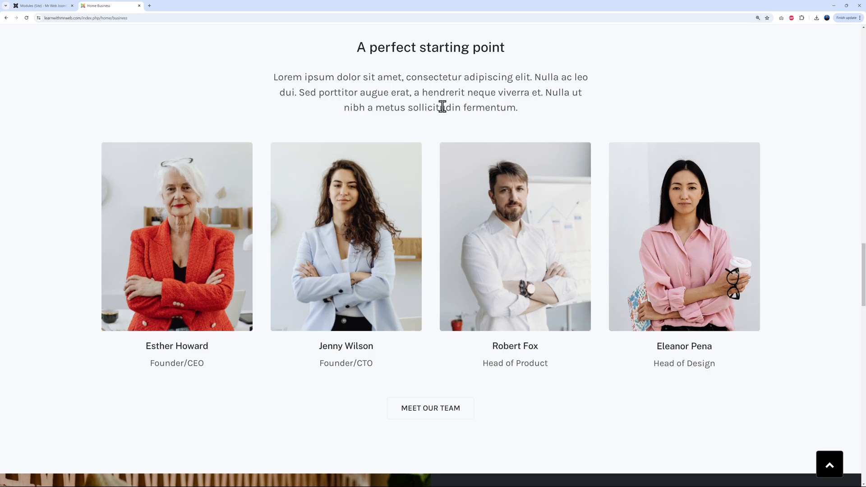
{"action": "left_click", "coordinate": [53, 6]}
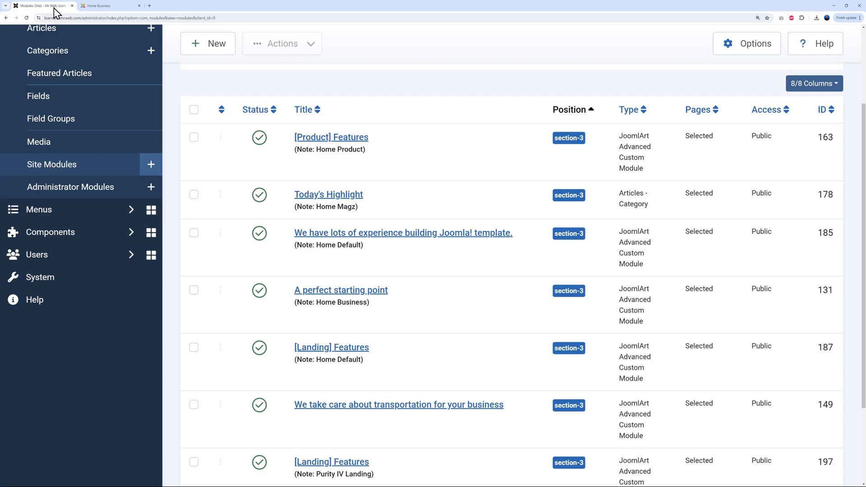
{"action": "left_click", "coordinate": [345, 292]}
{"action": "scroll", "coordinate": [425, 330], "scroll_direction": "down", "scroll_amount": 12}
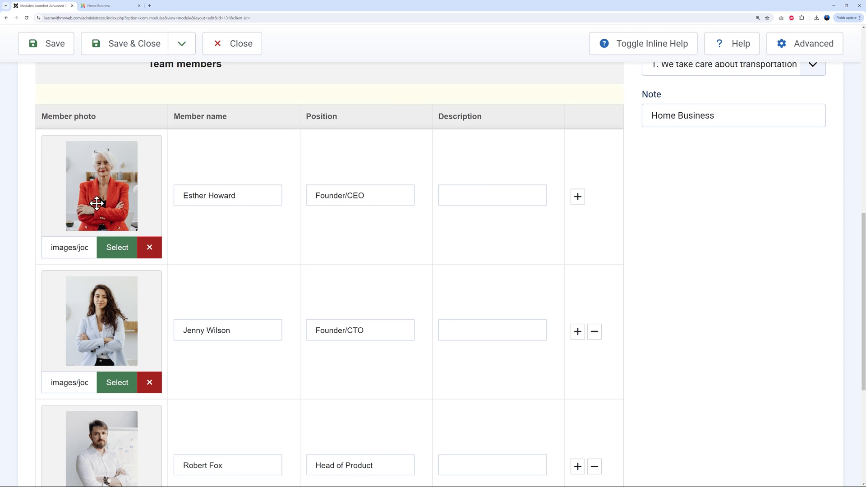
{"action": "scroll", "coordinate": [120, 406], "scroll_direction": "down", "scroll_amount": 4}
{"action": "scroll", "coordinate": [472, 350], "scroll_direction": "up", "scroll_amount": 5}
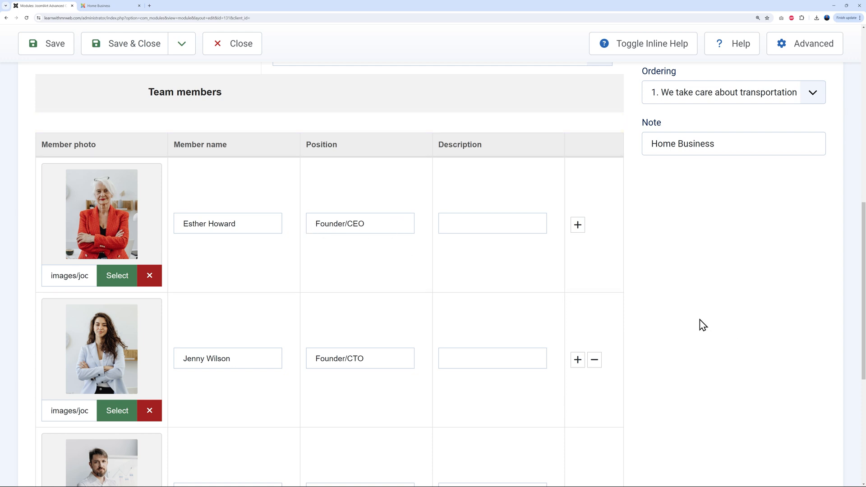
{"action": "scroll", "coordinate": [703, 318], "scroll_direction": "up", "scroll_amount": 6}
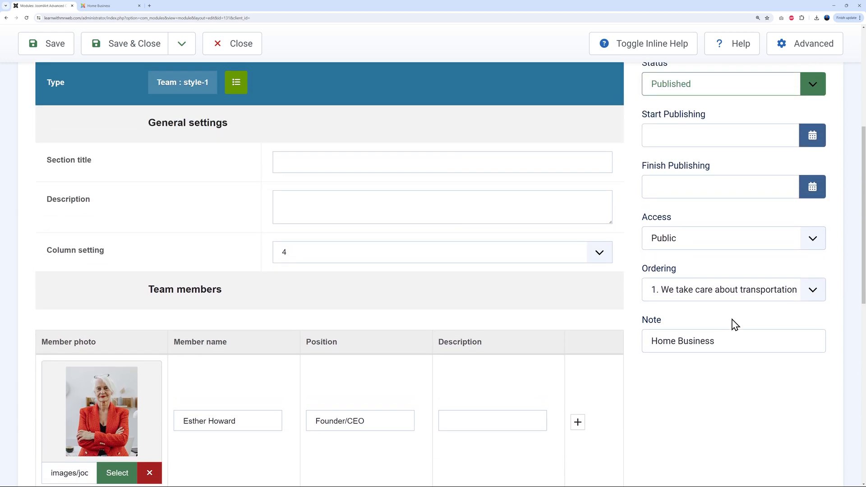
{"action": "scroll", "coordinate": [824, 213], "scroll_direction": "up", "scroll_amount": 2}
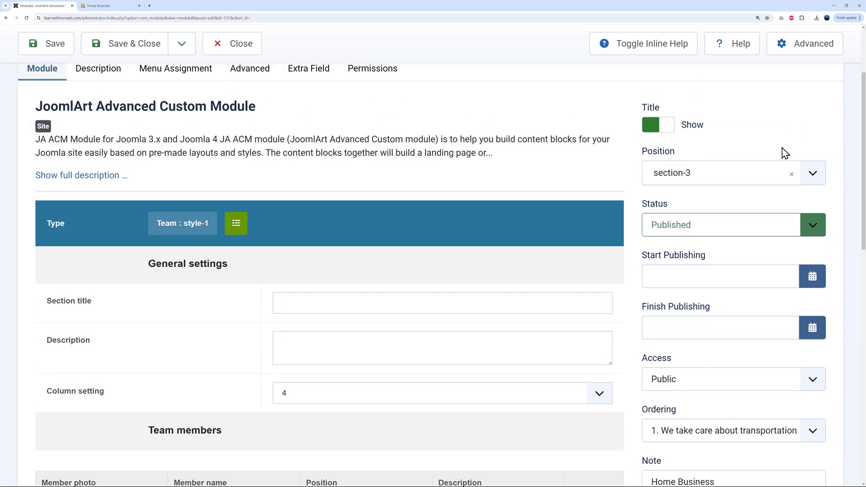
{"action": "left_click", "coordinate": [814, 175]}
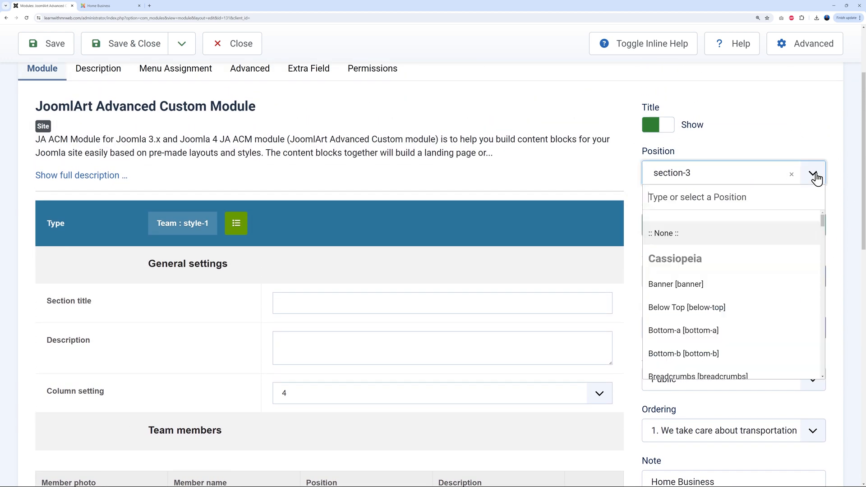
{"action": "left_click", "coordinate": [816, 177]}
{"action": "left_click", "coordinate": [708, 179]}
{"action": "left_click", "coordinate": [708, 179]}
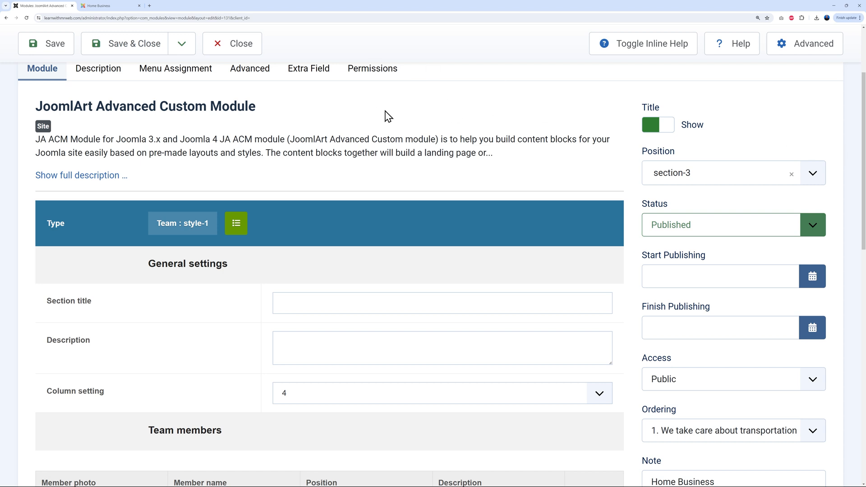
{"action": "left_click", "coordinate": [248, 55]}
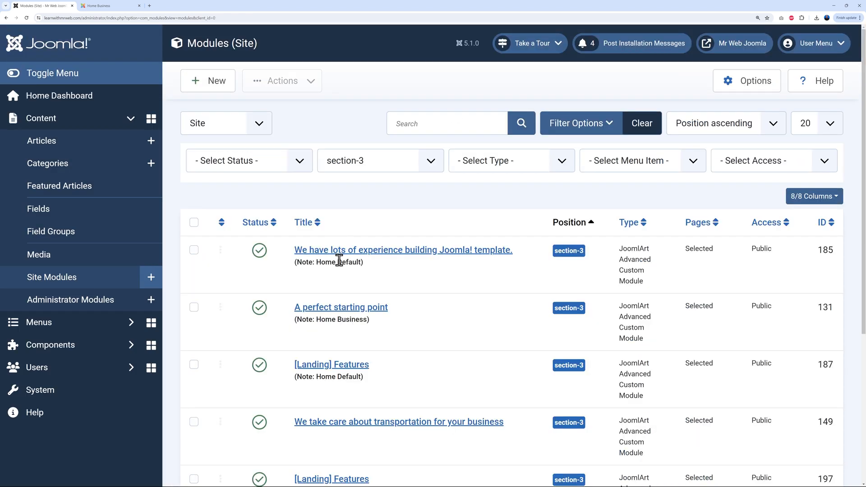
Review the live Home Business page, then filter modules to section-4 and open Customer Testimonials
{"action": "left_click", "coordinate": [116, 6]}
{"action": "scroll", "coordinate": [579, 215], "scroll_direction": "down", "scroll_amount": 6}
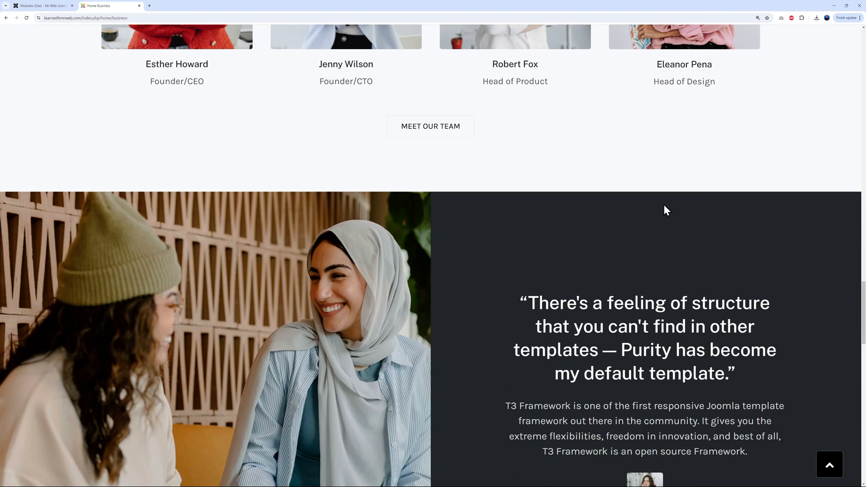
{"action": "scroll", "coordinate": [594, 214], "scroll_direction": "down", "scroll_amount": 2}
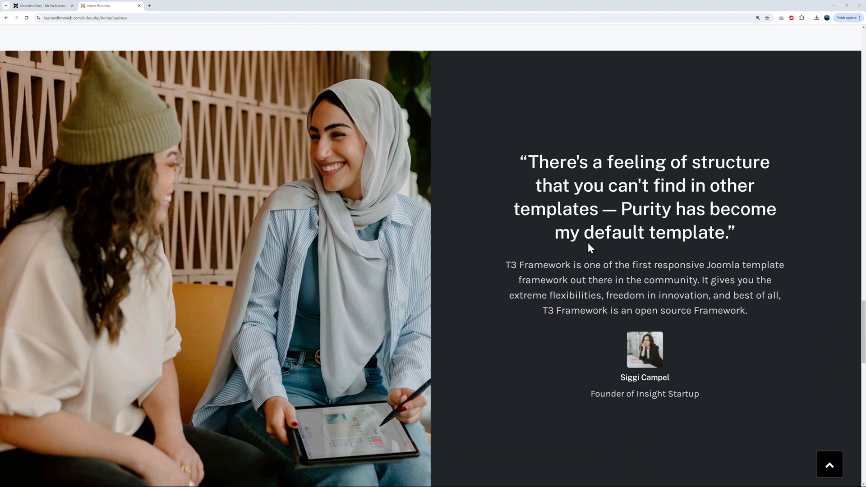
{"action": "scroll", "coordinate": [491, 205], "scroll_direction": "up", "scroll_amount": 5}
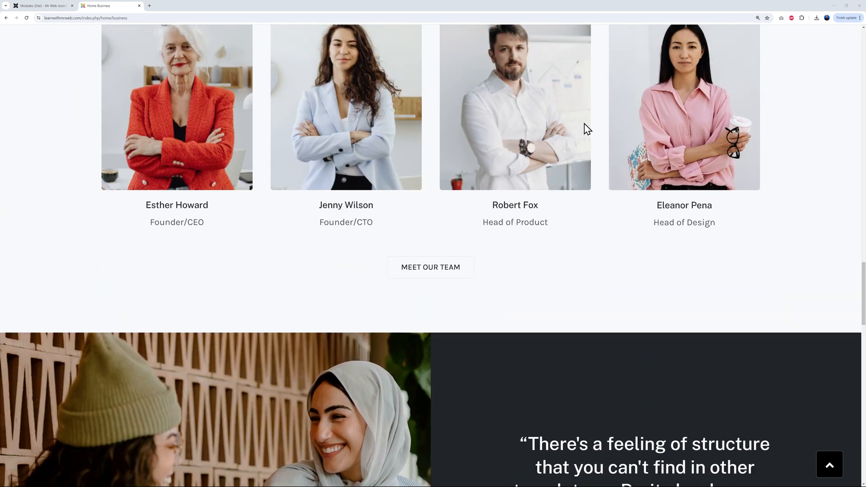
{"action": "scroll", "coordinate": [430, 141], "scroll_direction": "down", "scroll_amount": 3}
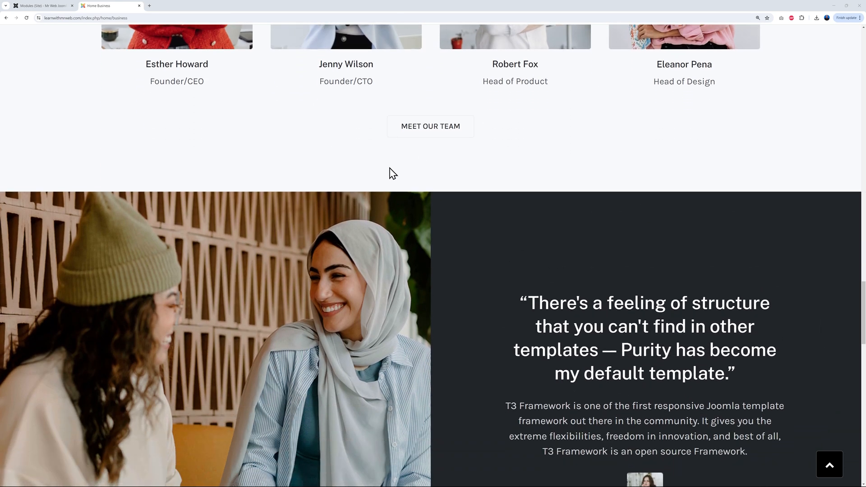
{"action": "scroll", "coordinate": [600, 329], "scroll_direction": "down", "scroll_amount": 2}
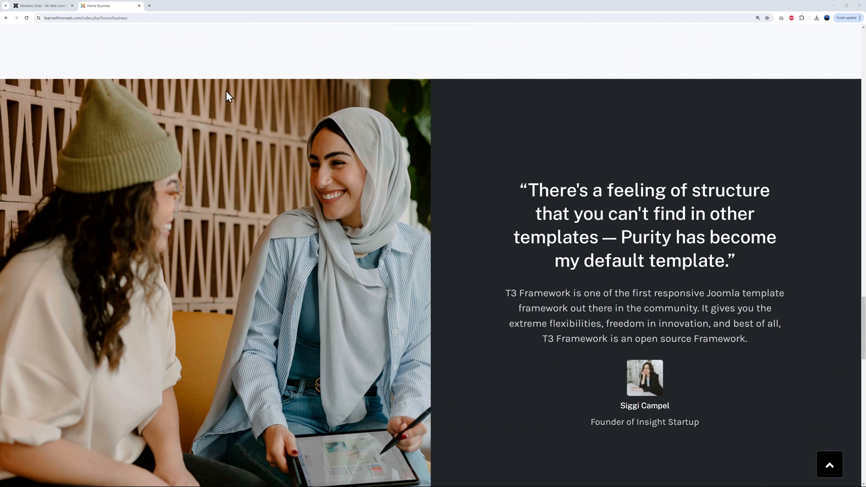
{"action": "left_click", "coordinate": [41, 6]}
{"action": "left_click", "coordinate": [429, 165]}
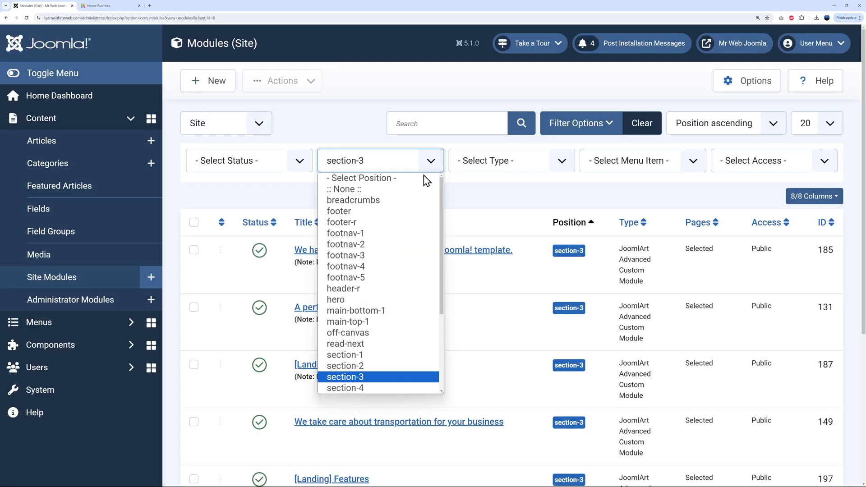
{"action": "left_click", "coordinate": [380, 388]}
{"action": "scroll", "coordinate": [471, 328], "scroll_direction": "down", "scroll_amount": 2}
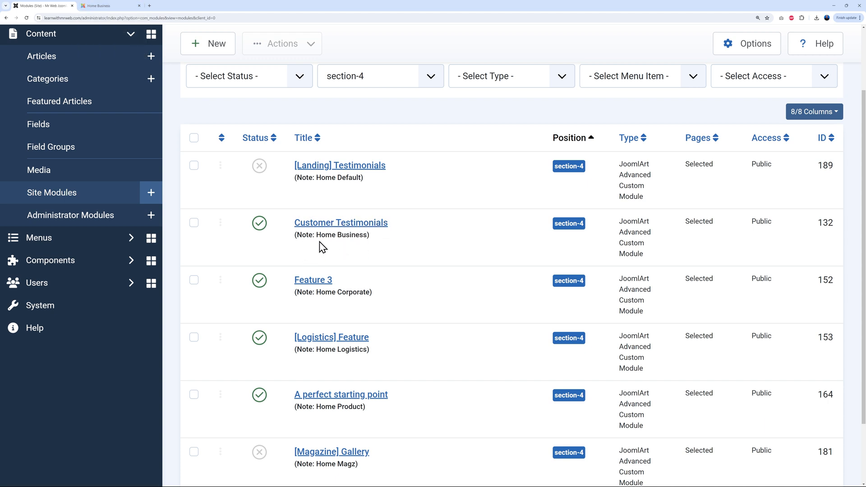
{"action": "left_click", "coordinate": [354, 224]}
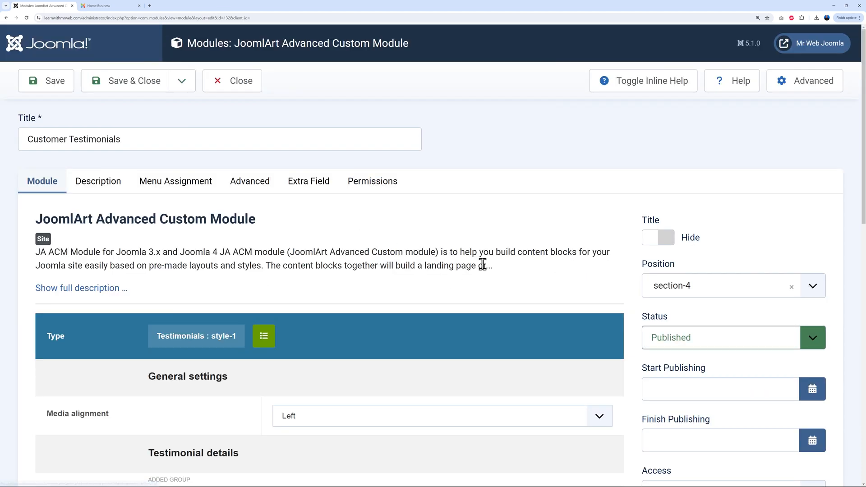
Compare the Customer Testimonials settings with the live testimonial, then close the editor without saving
{"action": "scroll", "coordinate": [614, 261], "scroll_direction": "down", "scroll_amount": 5}
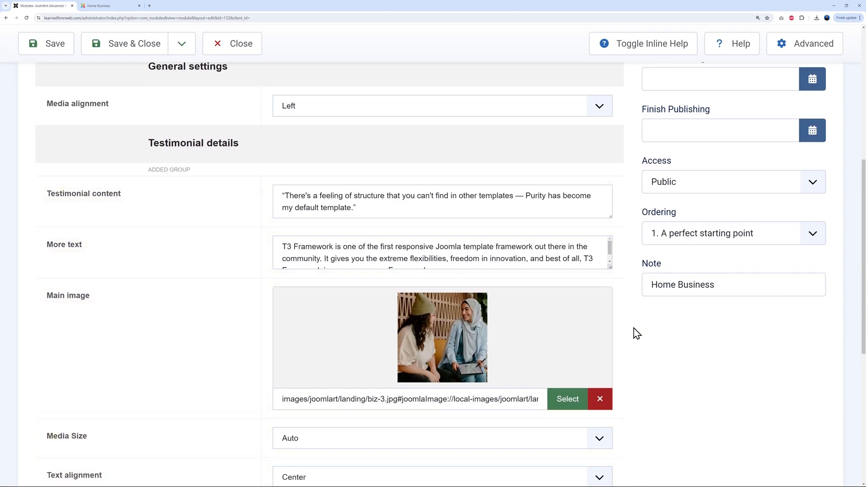
{"action": "scroll", "coordinate": [581, 308], "scroll_direction": "down", "scroll_amount": 1}
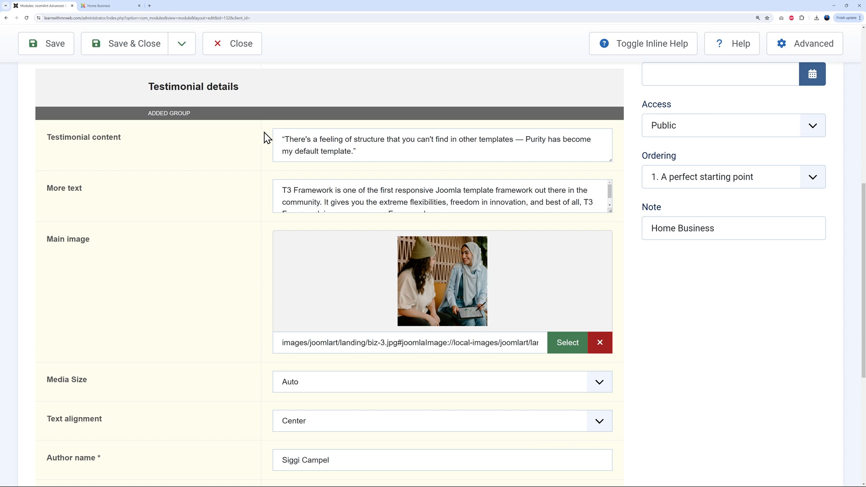
{"action": "scroll", "coordinate": [643, 412], "scroll_direction": "up", "scroll_amount": 3}
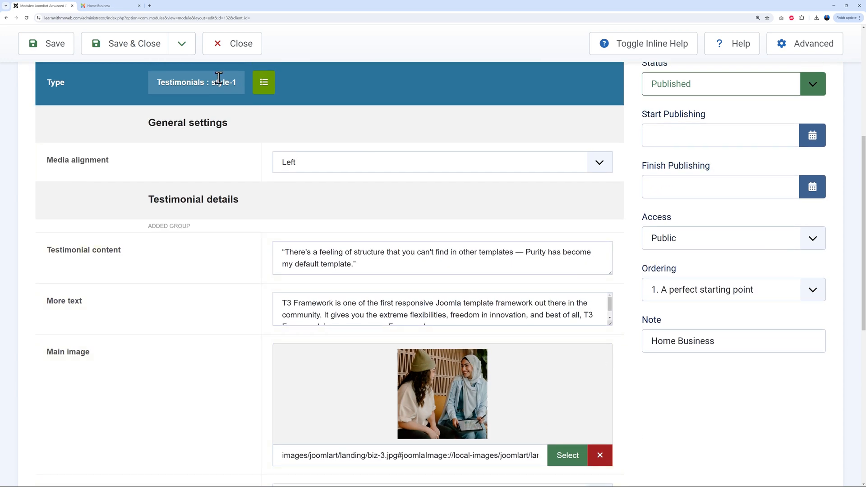
{"action": "left_click", "coordinate": [115, 9]}
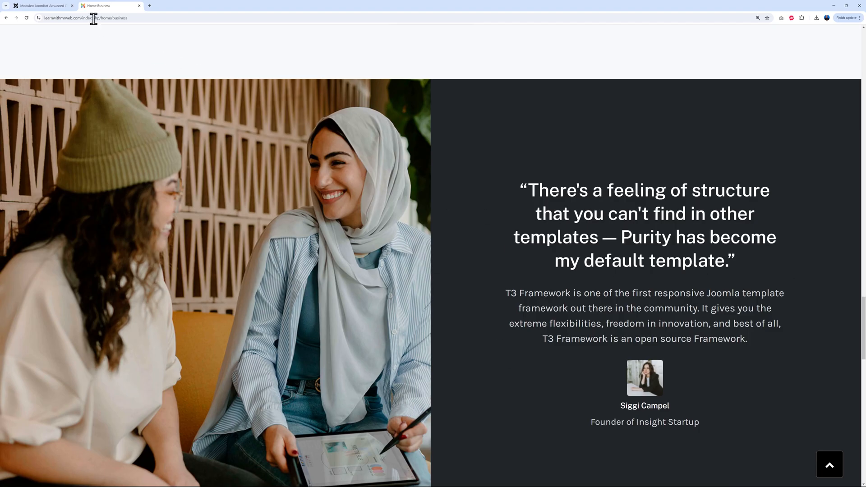
{"action": "scroll", "coordinate": [504, 257], "scroll_direction": "down", "scroll_amount": 10}
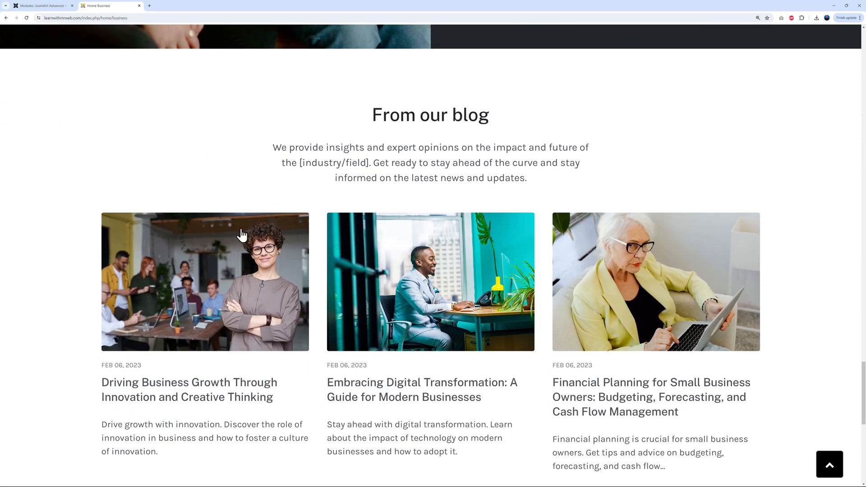
{"action": "scroll", "coordinate": [241, 235], "scroll_direction": "down", "scroll_amount": 1}
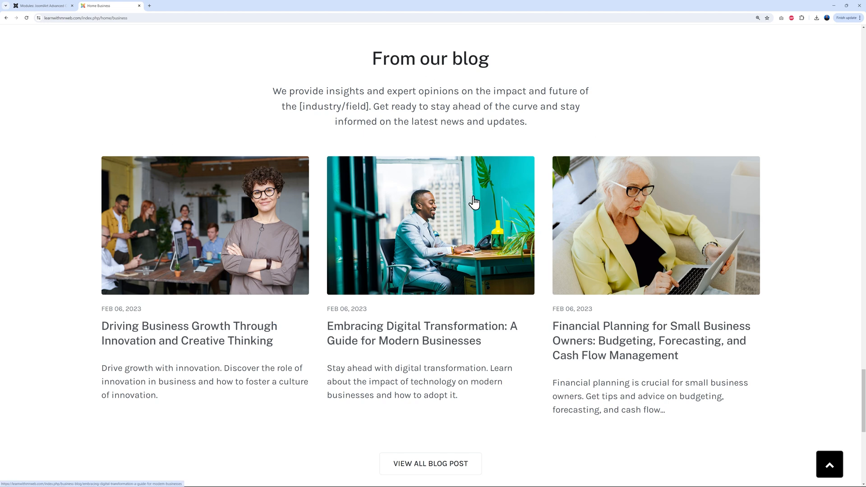
{"action": "left_click", "coordinate": [45, 6]}
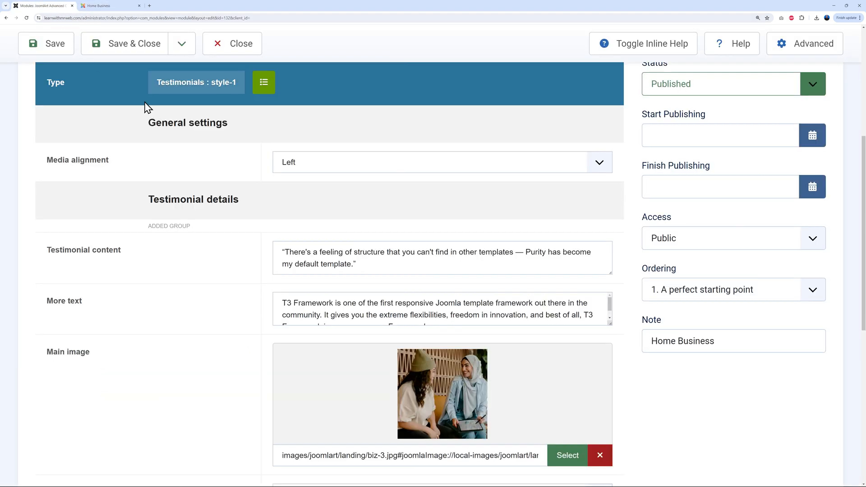
{"action": "left_click", "coordinate": [243, 45]}
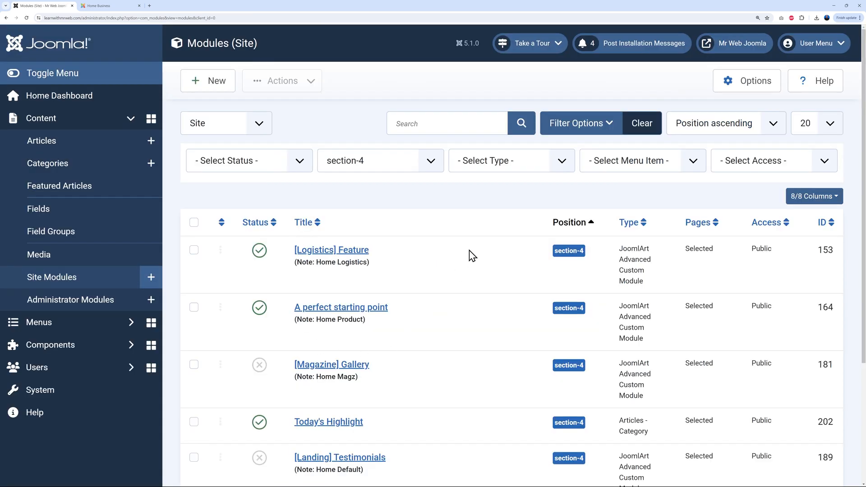
Filter site modules to position section-5 and open the Home Business From our blog module
{"action": "left_click", "coordinate": [434, 161]}
{"action": "scroll", "coordinate": [407, 305], "scroll_direction": "down", "scroll_amount": 3}
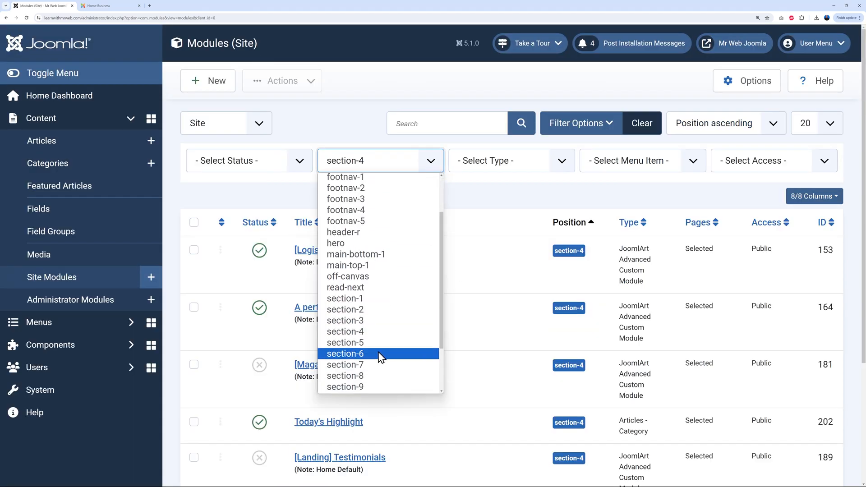
{"action": "left_click", "coordinate": [377, 343]}
{"action": "scroll", "coordinate": [478, 271], "scroll_direction": "down", "scroll_amount": 1}
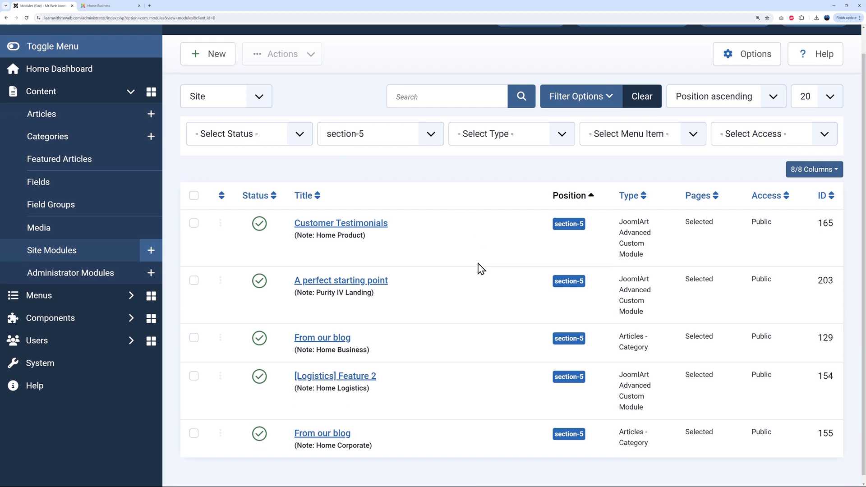
{"action": "left_click_drag", "start_coordinate": [316, 342], "coordinate": [367, 342]}
{"action": "left_click", "coordinate": [367, 343]}
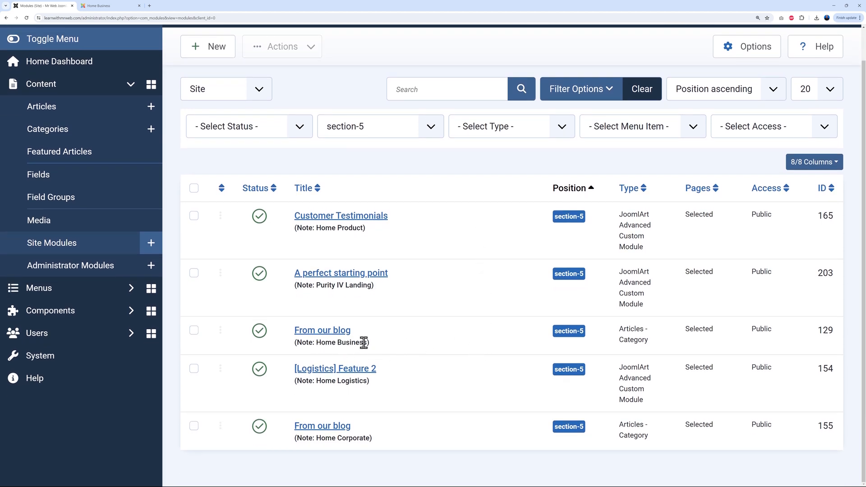
{"action": "left_click", "coordinate": [334, 341]}
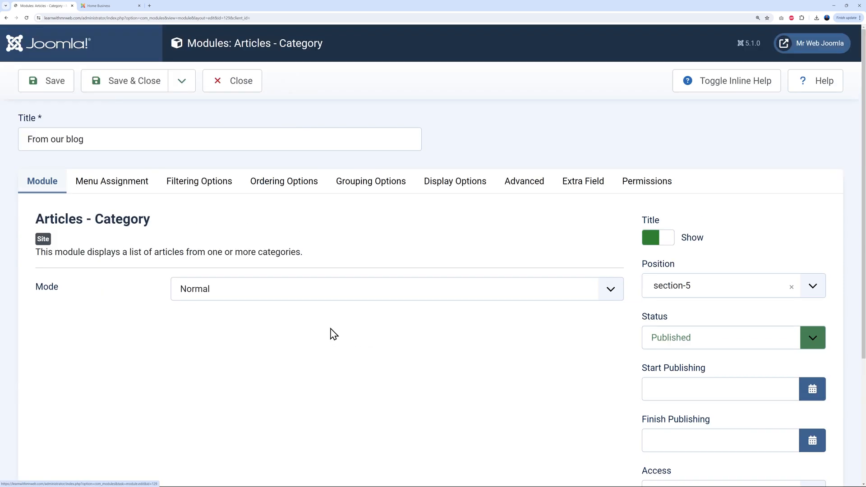
Leave From our blog's Mode on Normal, close it unsaved, and view its blog section live
{"action": "scroll", "coordinate": [600, 266], "scroll_direction": "down", "scroll_amount": 2}
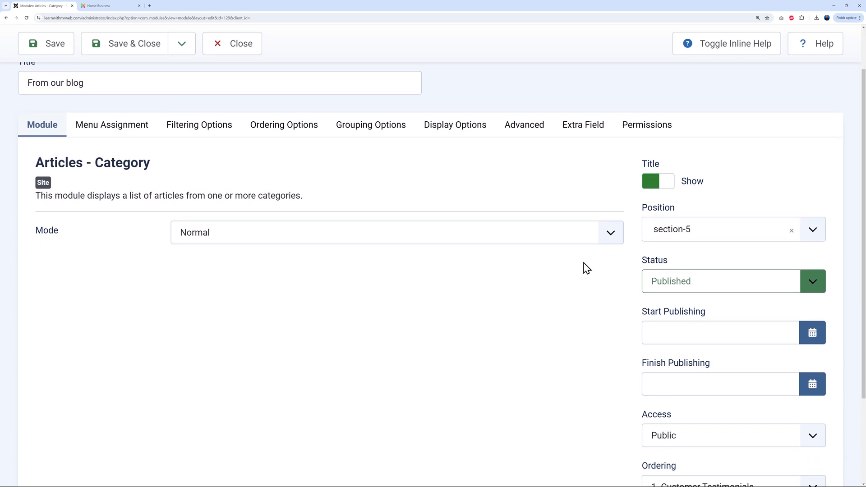
{"action": "left_click", "coordinate": [617, 236]}
{"action": "left_click", "coordinate": [619, 239]}
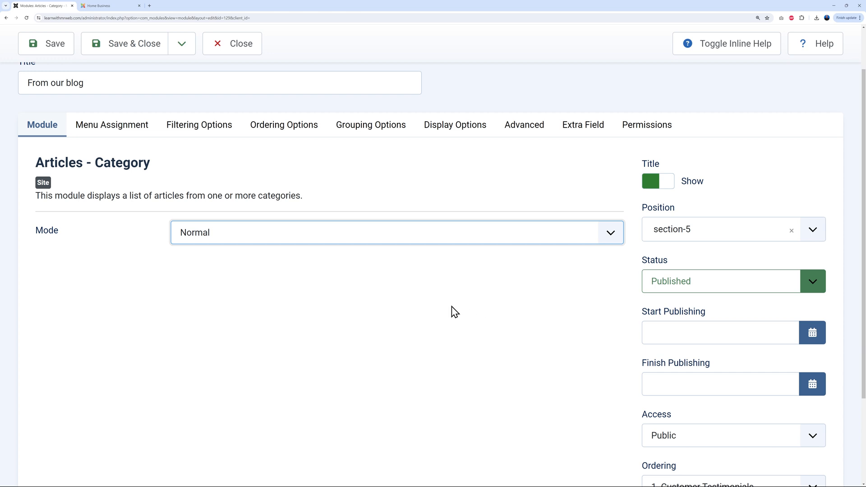
{"action": "scroll", "coordinate": [451, 315], "scroll_direction": "up", "scroll_amount": 2}
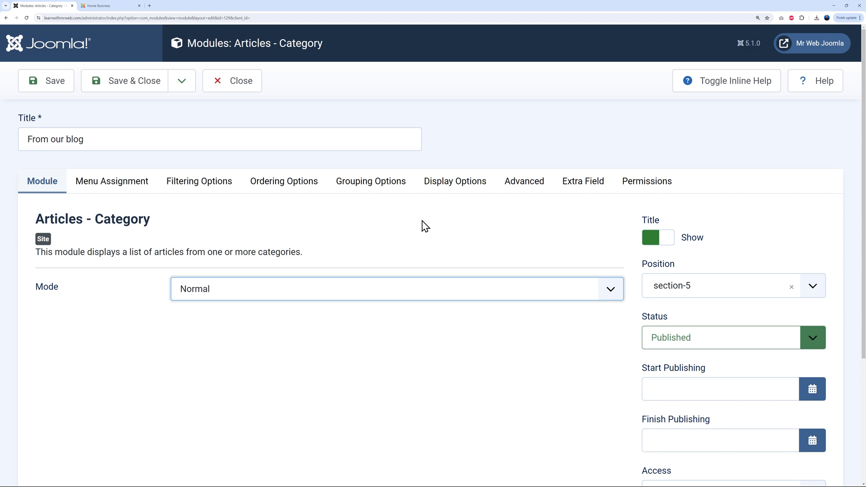
{"action": "left_click", "coordinate": [242, 81]}
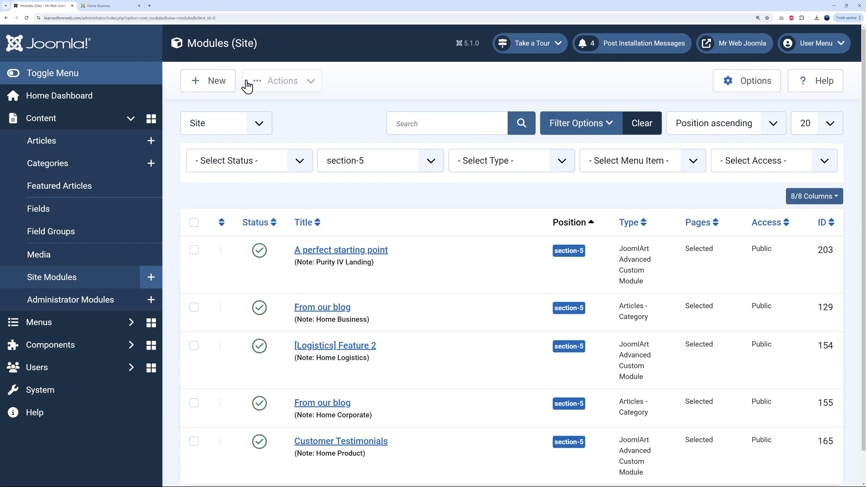
{"action": "left_click", "coordinate": [115, 5]}
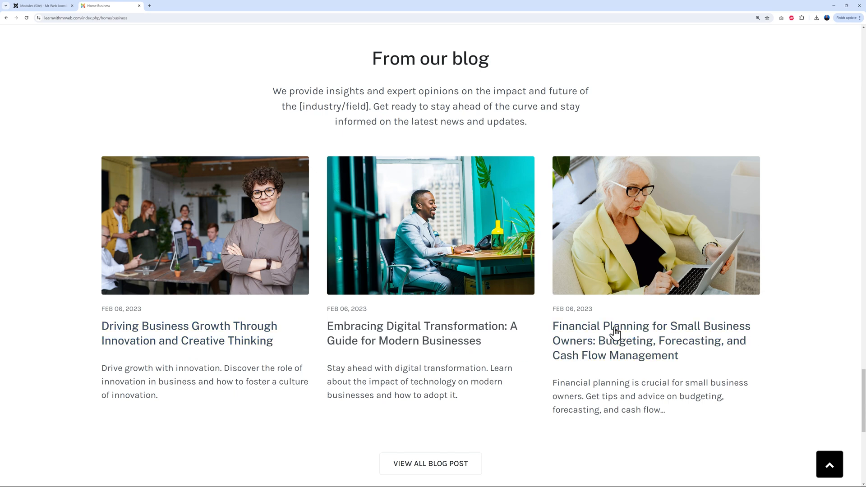
{"action": "left_click", "coordinate": [47, 6]}
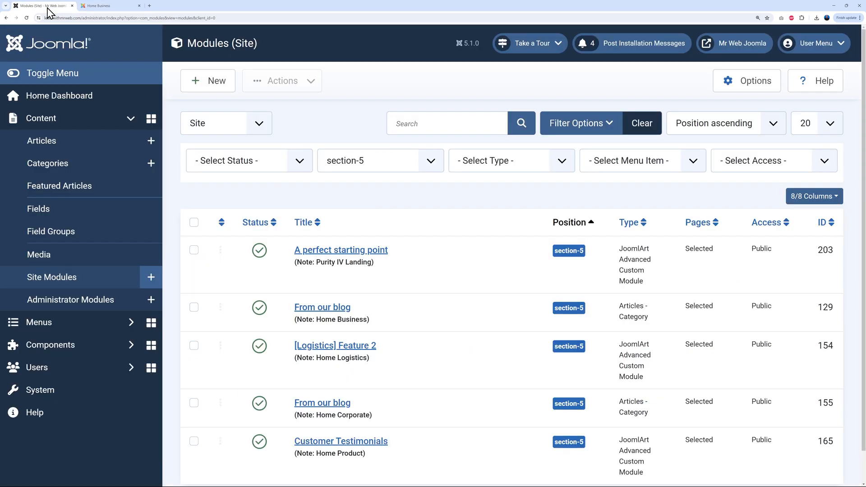
Open the Articles list filtered to the Blog category
{"action": "left_click", "coordinate": [64, 145]}
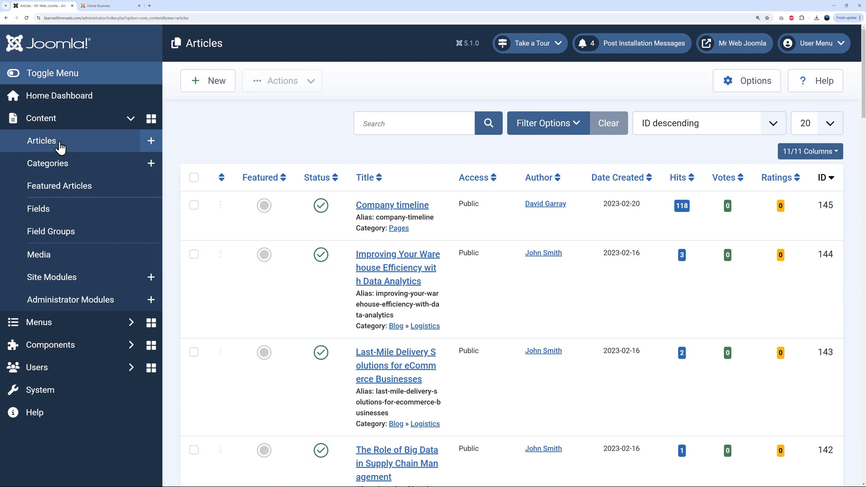
{"action": "left_click", "coordinate": [575, 125]}
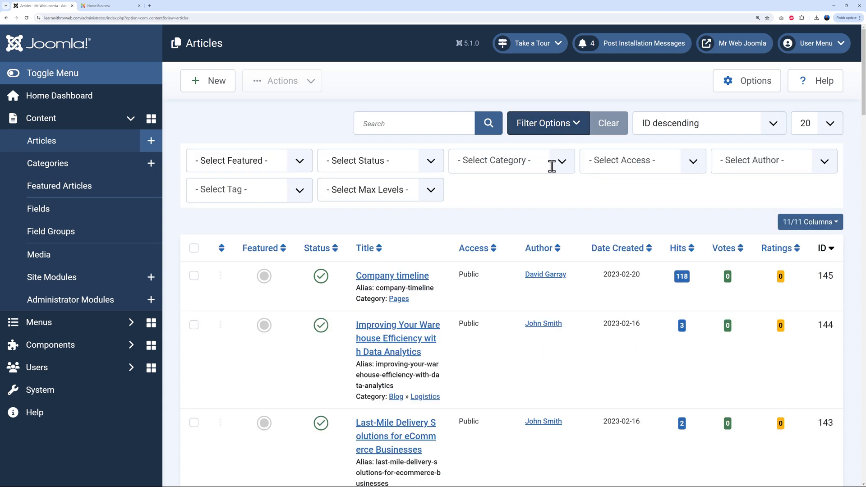
{"action": "left_click", "coordinate": [554, 161]}
{"action": "left_click", "coordinate": [465, 255]}
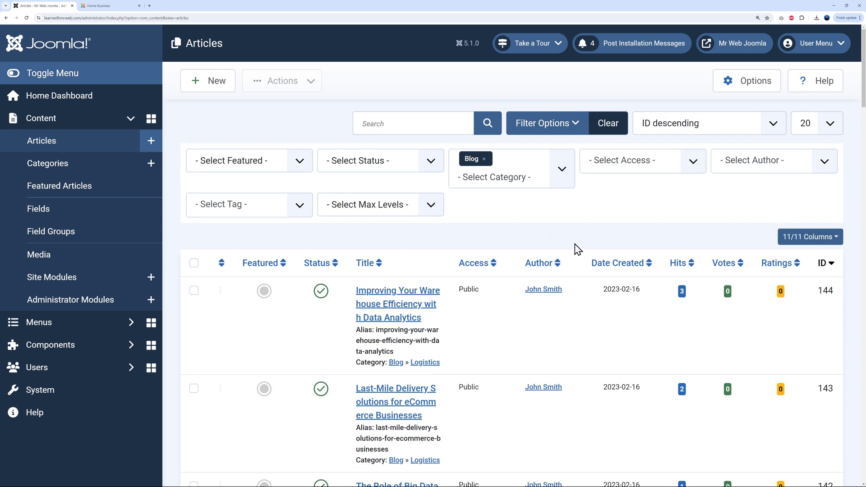
Locate the Blog » Business articles and compare them with the live Home Business page
{"action": "scroll", "coordinate": [510, 320], "scroll_direction": "down", "scroll_amount": 4}
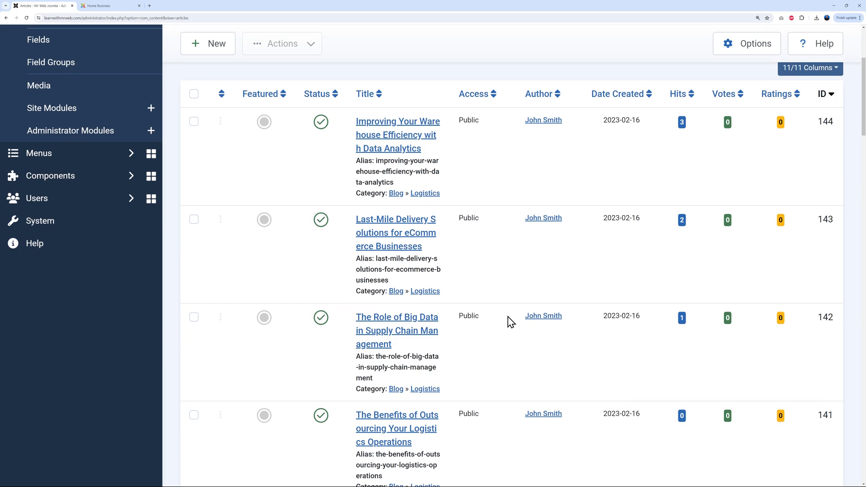
{"action": "scroll", "coordinate": [509, 324], "scroll_direction": "down", "scroll_amount": 10}
{"action": "scroll", "coordinate": [510, 311], "scroll_direction": "down", "scroll_amount": 12}
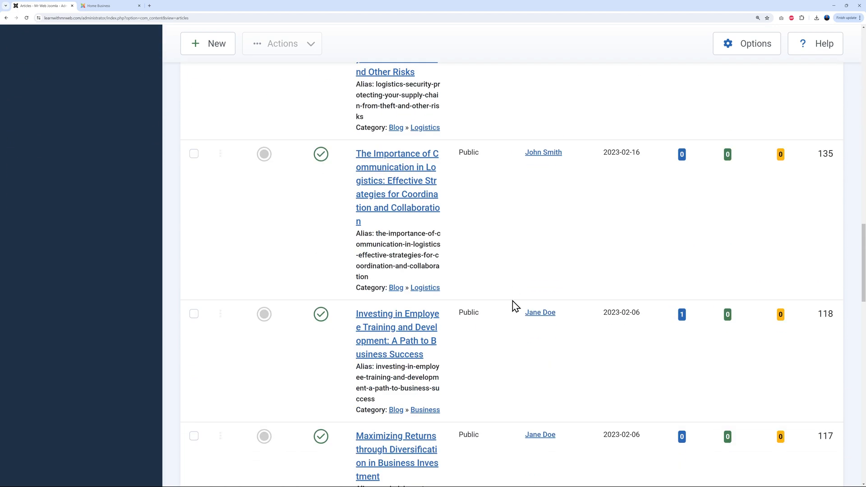
{"action": "scroll", "coordinate": [514, 305], "scroll_direction": "down", "scroll_amount": 3}
{"action": "scroll", "coordinate": [511, 303], "scroll_direction": "down", "scroll_amount": 2}
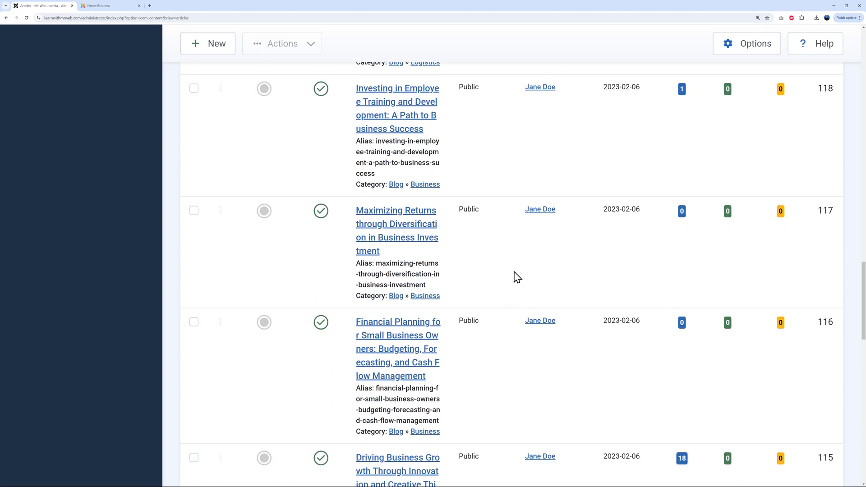
{"action": "scroll", "coordinate": [517, 278], "scroll_direction": "up", "scroll_amount": 1}
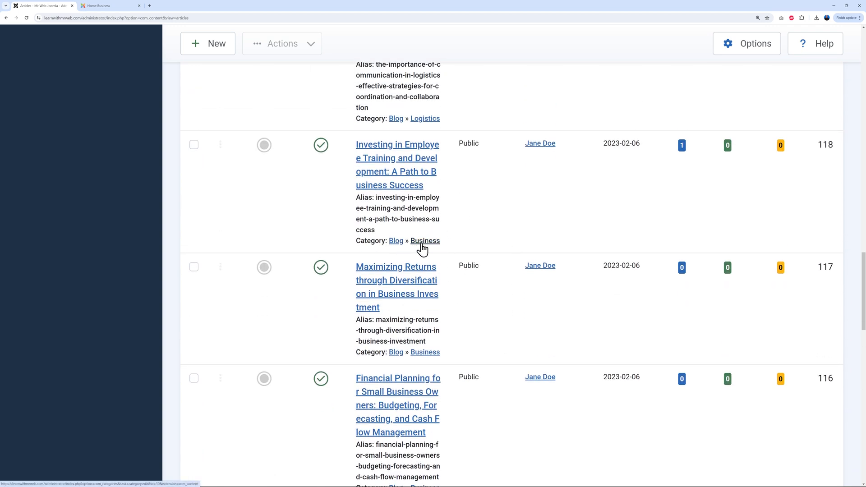
{"action": "scroll", "coordinate": [488, 348], "scroll_direction": "down", "scroll_amount": 1}
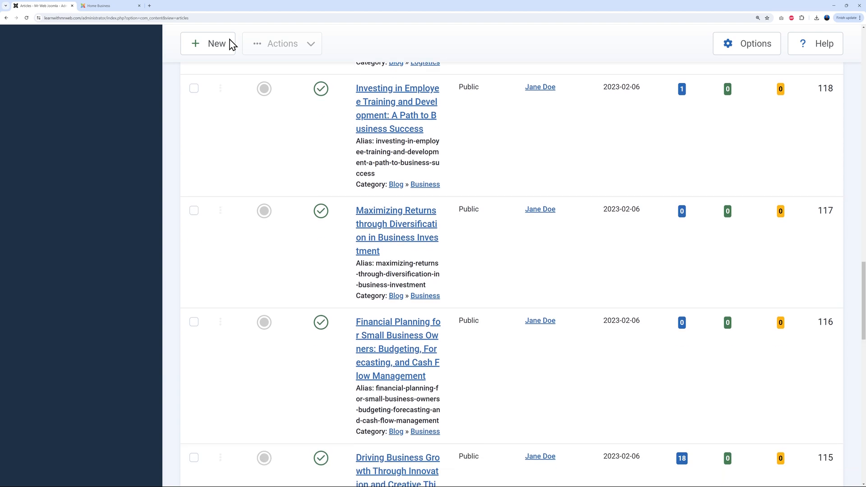
{"action": "left_click", "coordinate": [110, 8]}
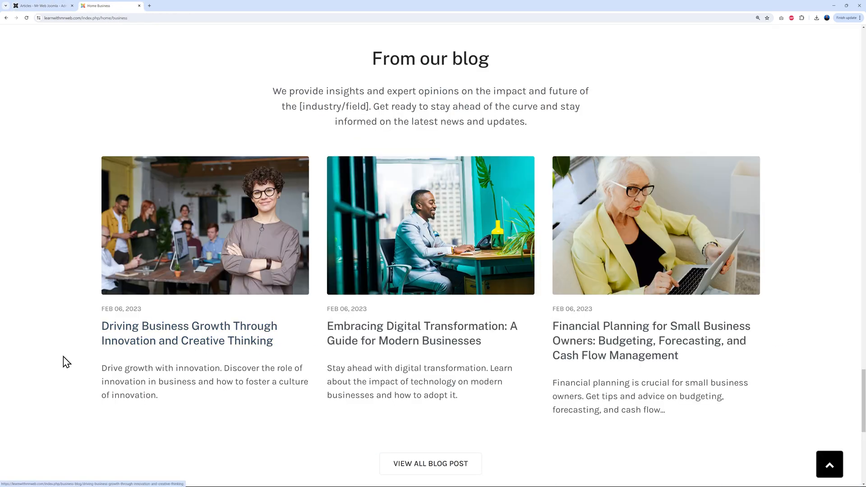
{"action": "left_click", "coordinate": [54, 10]}
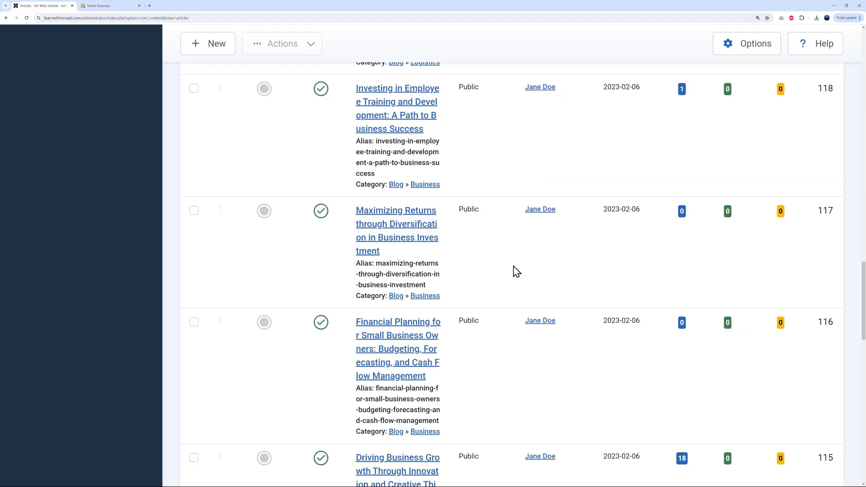
{"action": "scroll", "coordinate": [512, 271], "scroll_direction": "down", "scroll_amount": 3}
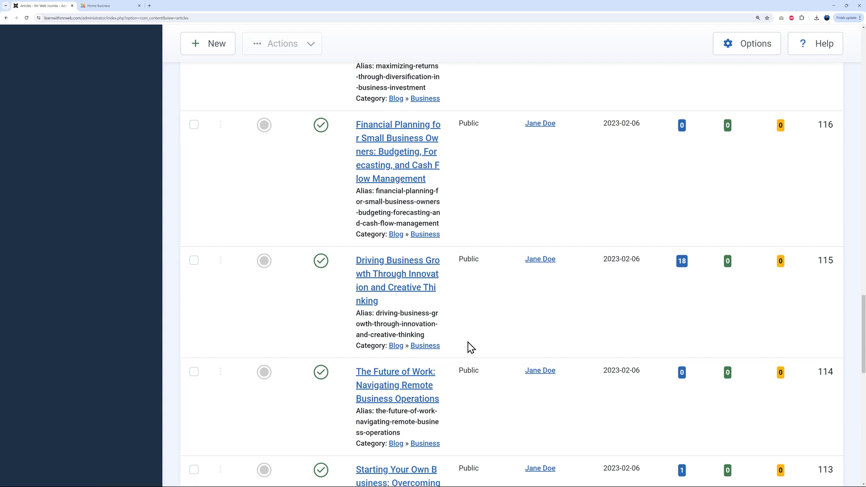
Compare the Driving Business Growth article with the live site's first blog card, then close it unsaved
{"action": "left_click", "coordinate": [394, 291]}
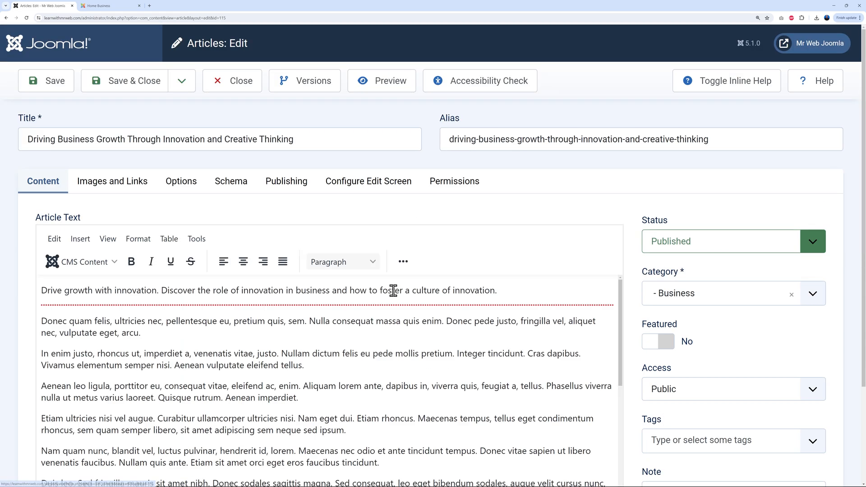
{"action": "scroll", "coordinate": [617, 266], "scroll_direction": "down", "scroll_amount": 1}
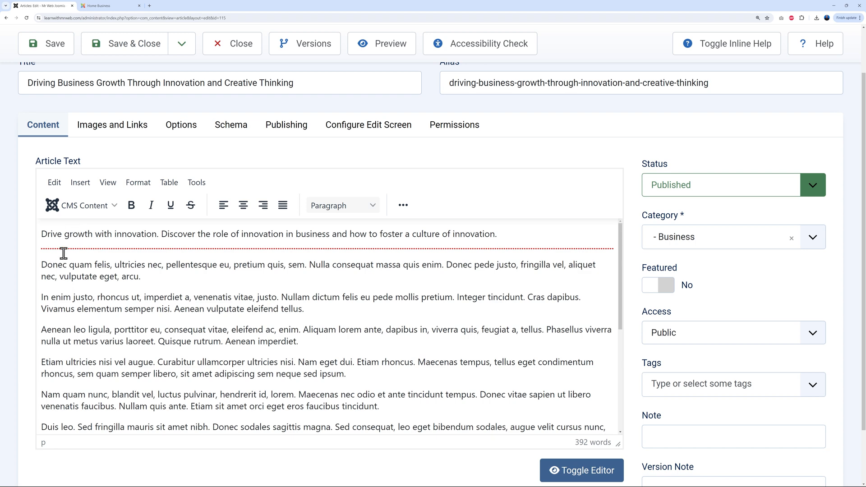
{"action": "left_click", "coordinate": [113, 6]}
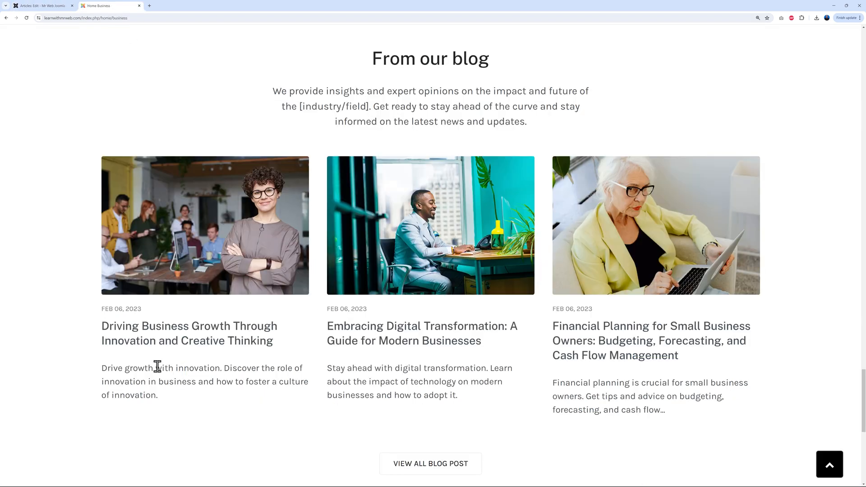
{"action": "triple_click", "coordinate": [106, 367]}
{"action": "left_click", "coordinate": [193, 398]}
{"action": "left_click_drag", "start_coordinate": [101, 367], "coordinate": [159, 396]}
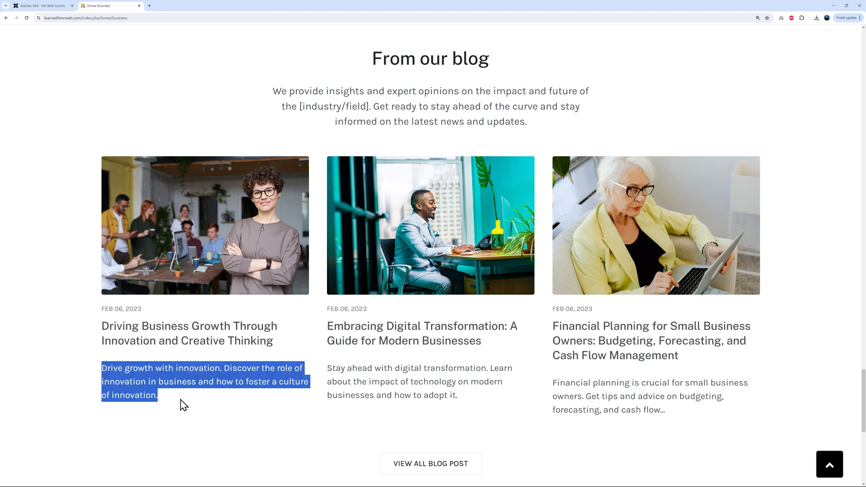
{"action": "left_click", "coordinate": [305, 401]}
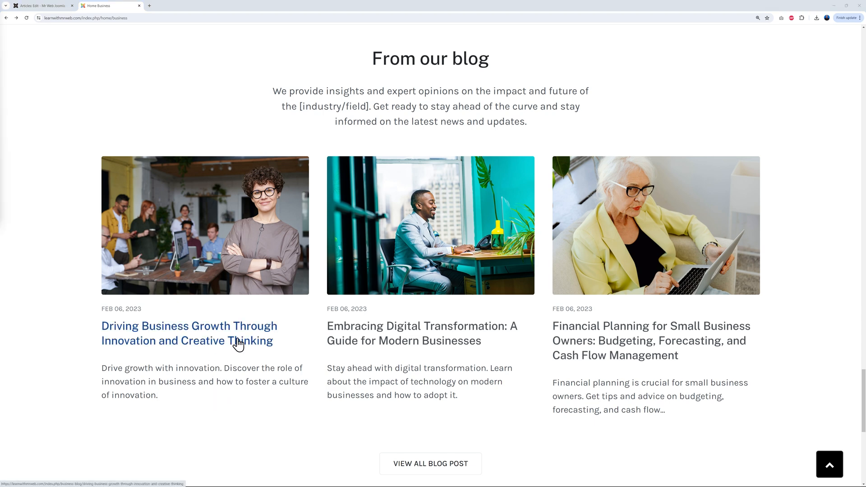
{"action": "left_click", "coordinate": [58, 6]}
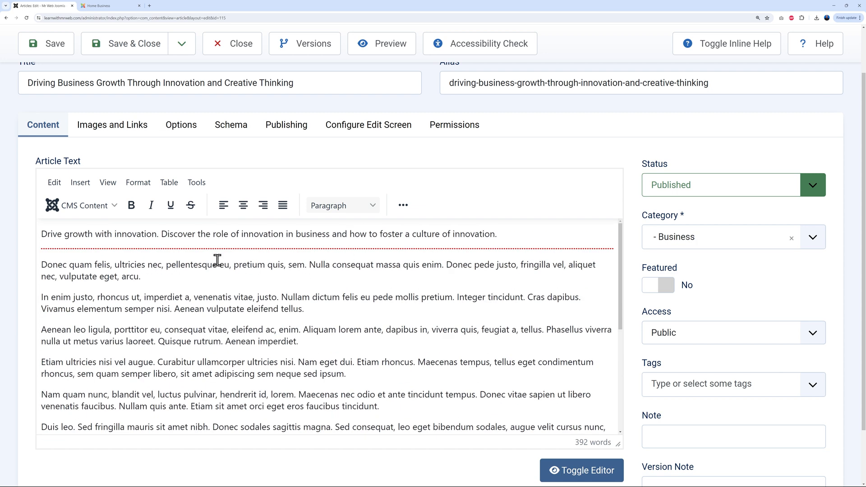
{"action": "scroll", "coordinate": [217, 260], "scroll_direction": "up", "scroll_amount": 1}
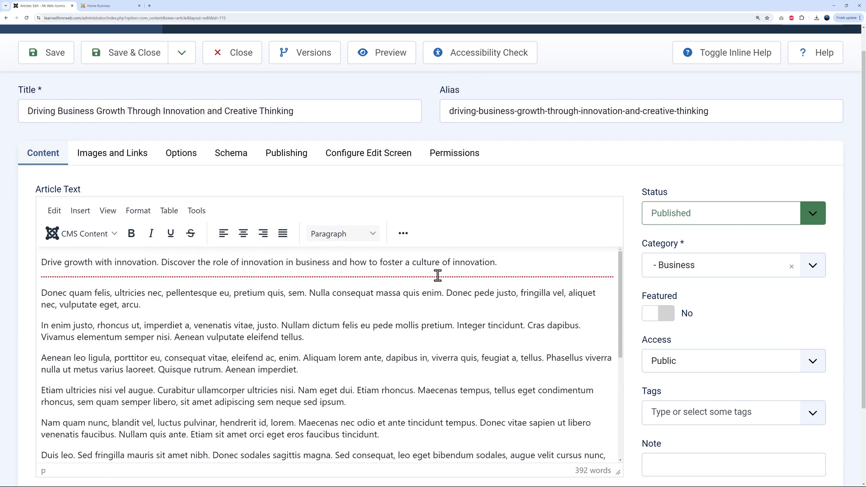
{"action": "left_click", "coordinate": [228, 60]}
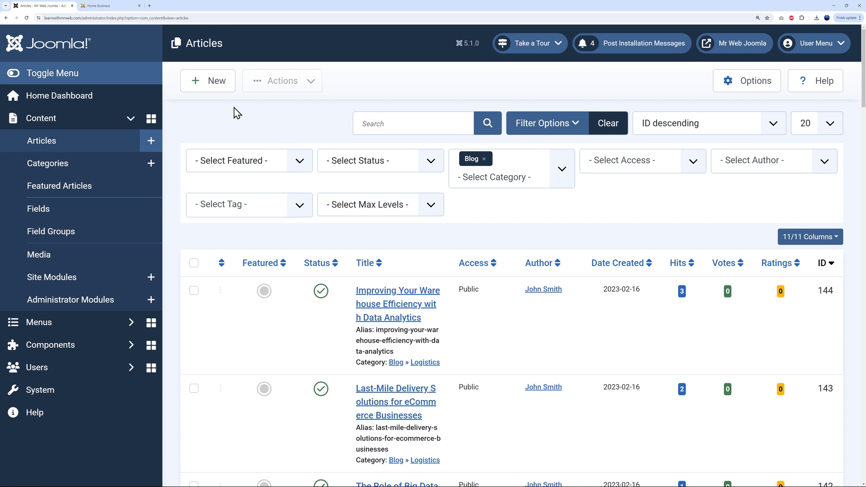
Create Mr Web Test Blog with a Read More break between Before the fold and After the fold, and save
{"action": "left_click", "coordinate": [219, 91]}
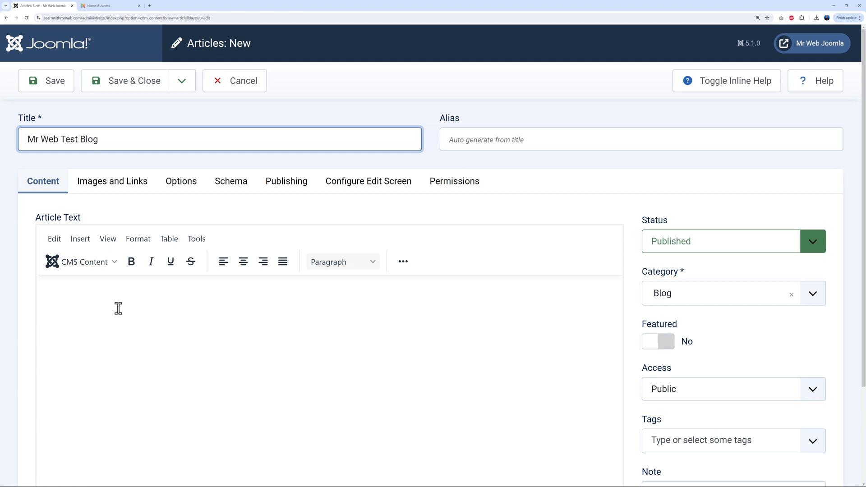
{"action": "left_click", "coordinate": [114, 291]}
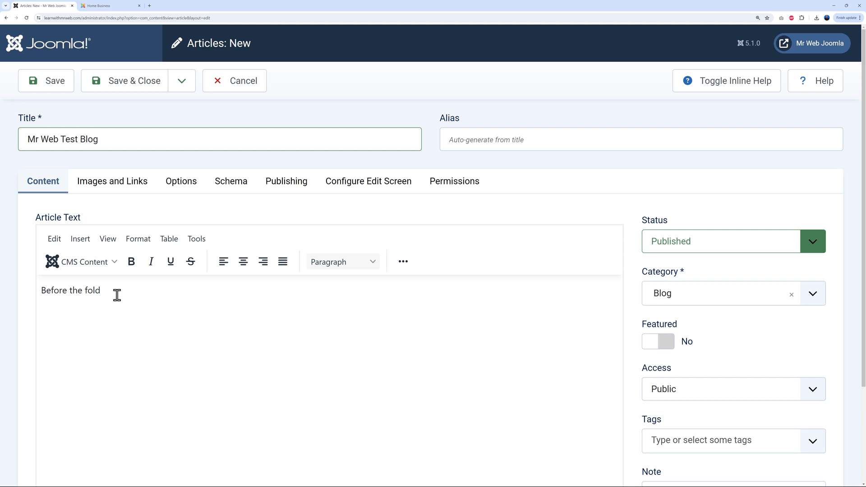
{"action": "left_click", "coordinate": [114, 263]}
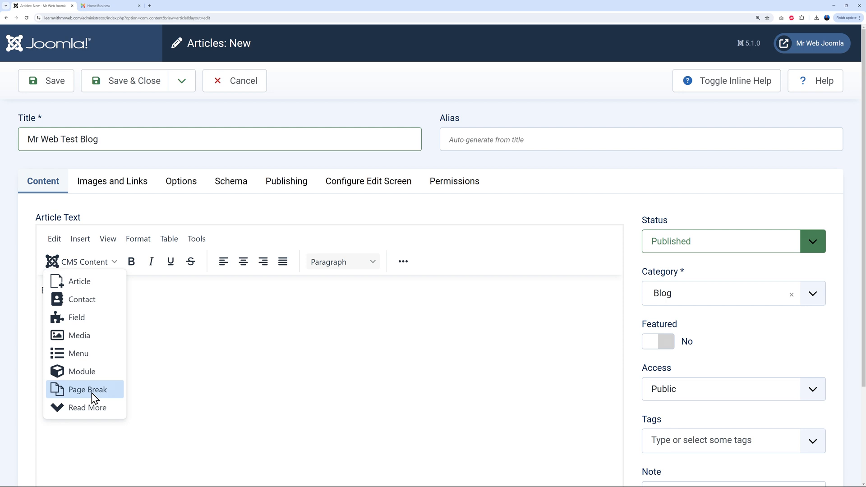
{"action": "left_click", "coordinate": [100, 410]}
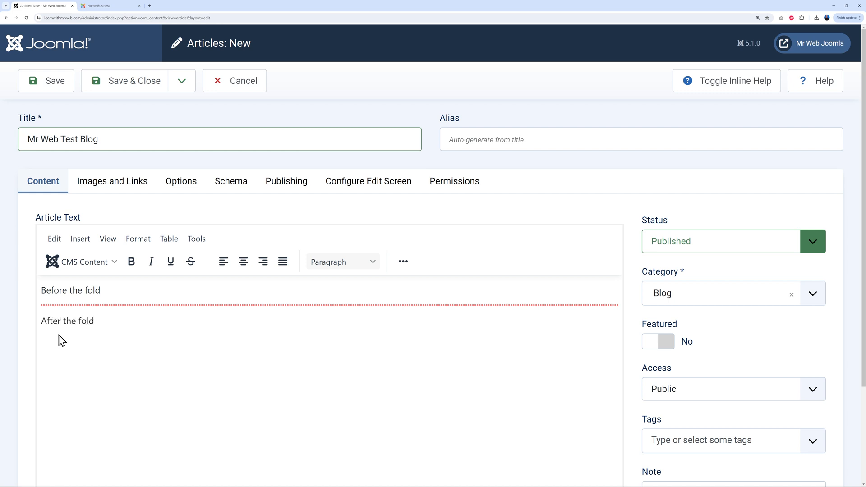
{"action": "left_click", "coordinate": [58, 89]}
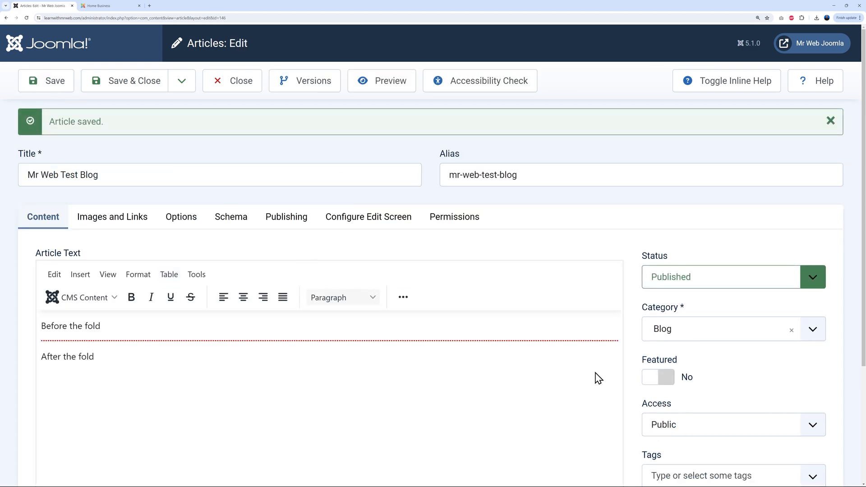
Mark Mr Web Test Blog as featured and check the blog section on the live site
{"action": "scroll", "coordinate": [598, 378], "scroll_direction": "down", "scroll_amount": 4}
{"action": "left_click", "coordinate": [674, 371]}
{"action": "left_click", "coordinate": [689, 419]}
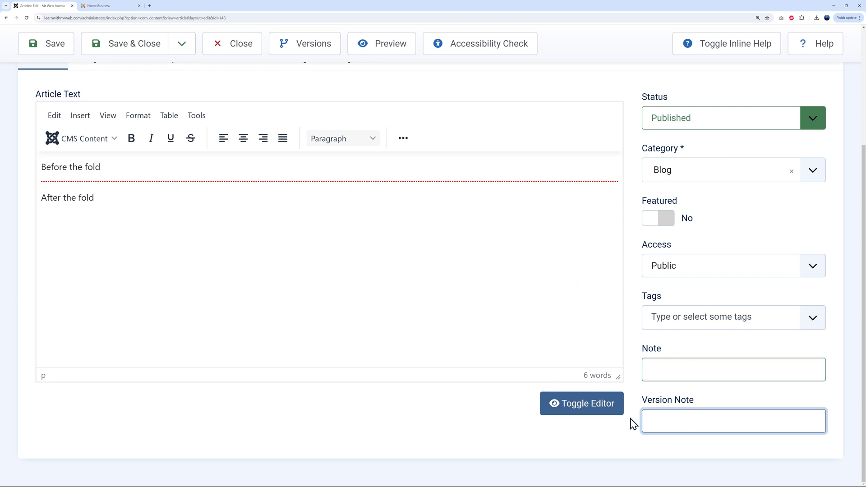
{"action": "left_click", "coordinate": [567, 439]}
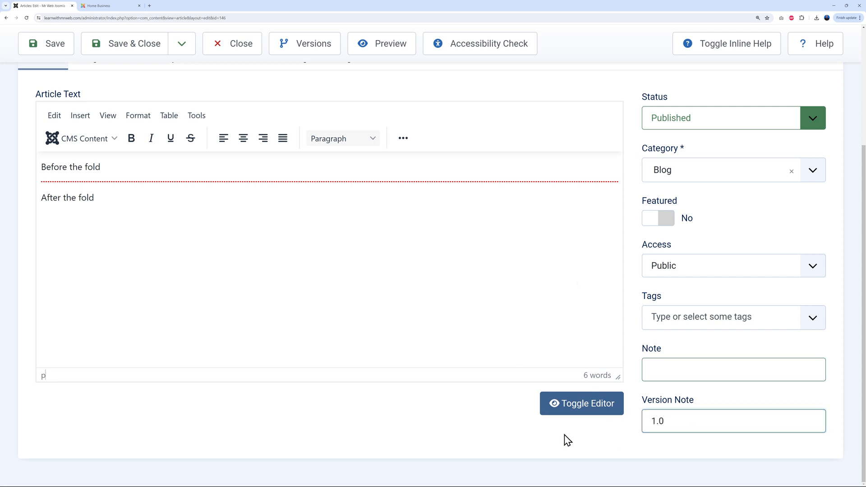
{"action": "left_click", "coordinate": [677, 423]}
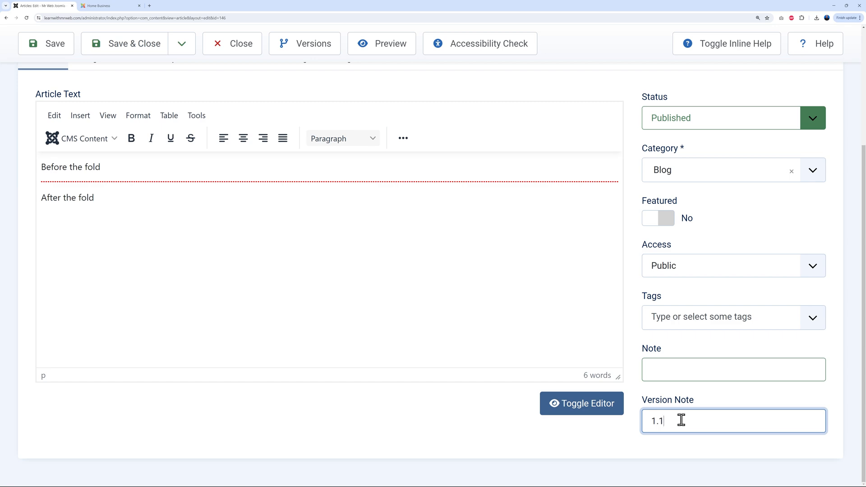
{"action": "scroll", "coordinate": [621, 252], "scroll_direction": "up", "scroll_amount": 4}
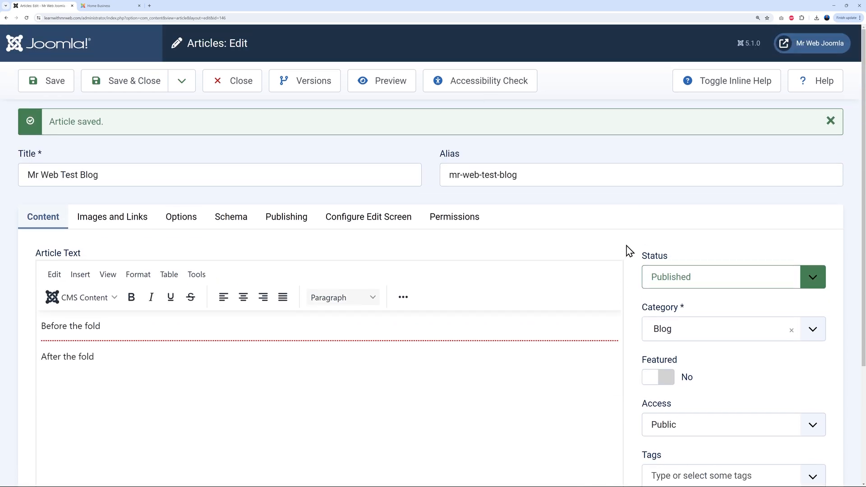
{"action": "scroll", "coordinate": [633, 259], "scroll_direction": "down", "scroll_amount": 1}
{"action": "left_click", "coordinate": [666, 361]}
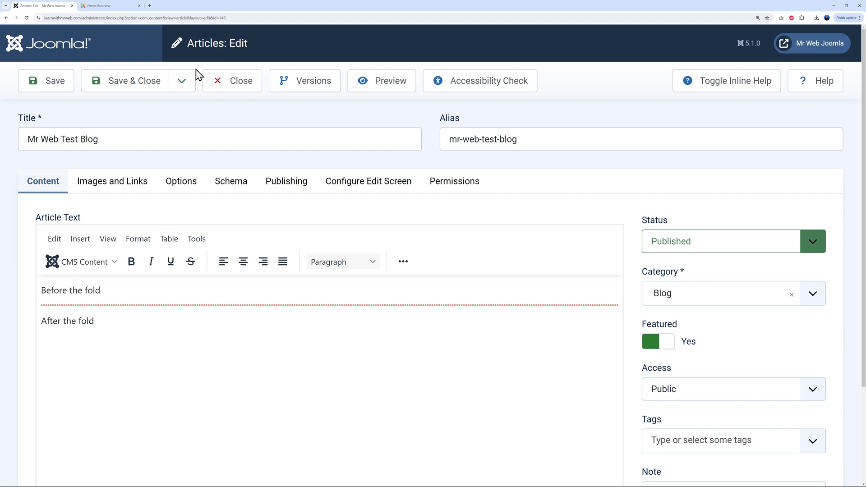
{"action": "left_click", "coordinate": [113, 5]}
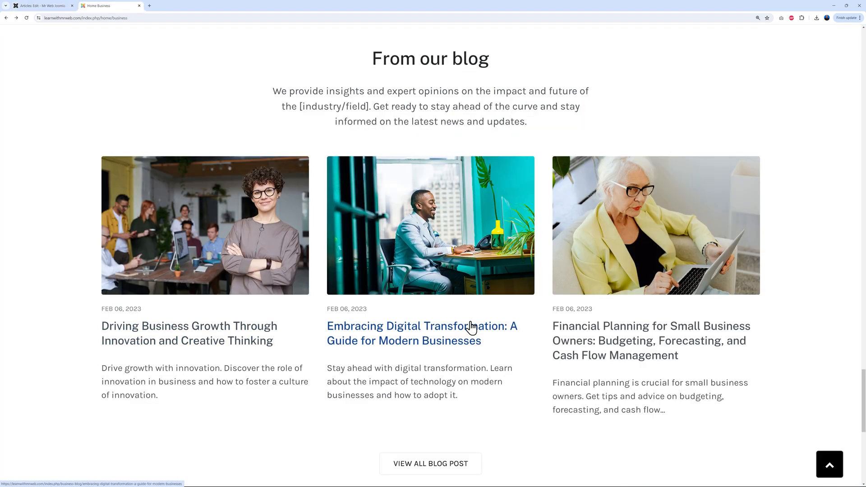
{"action": "left_click", "coordinate": [52, 6]}
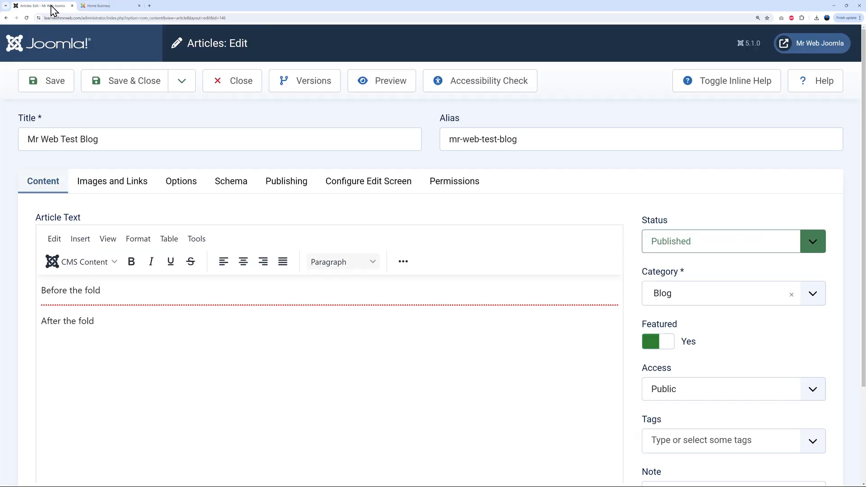
Move the article into the Blog » Business category, then save and close it
{"action": "left_click", "coordinate": [812, 294]}
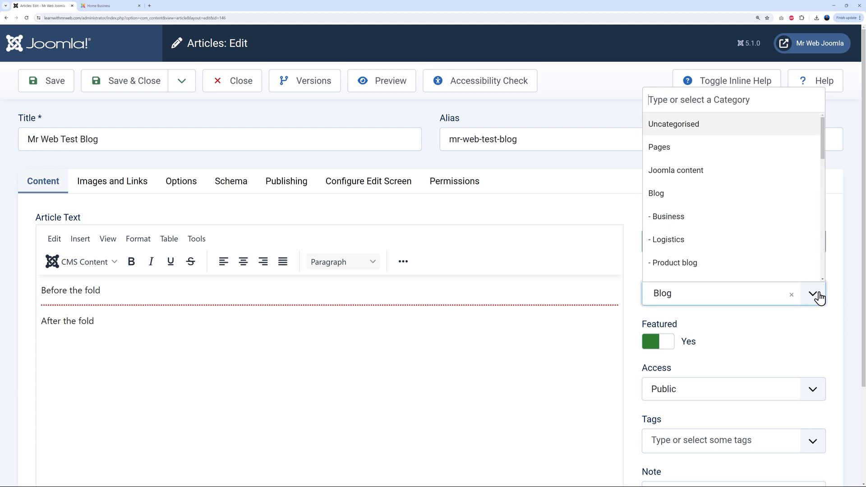
{"action": "left_click", "coordinate": [682, 223]}
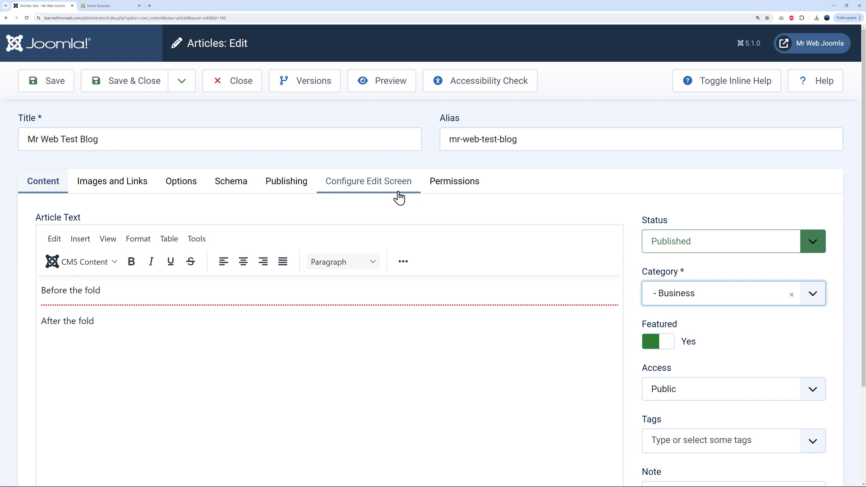
{"action": "left_click", "coordinate": [54, 90]}
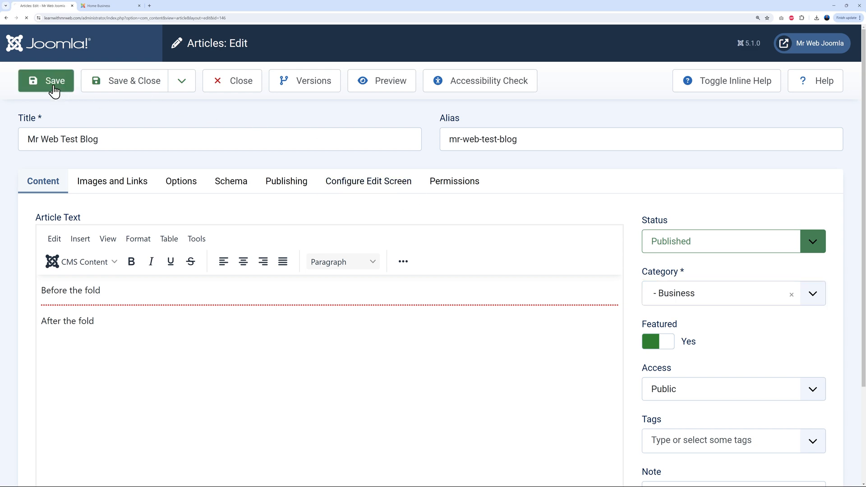
{"action": "left_click", "coordinate": [226, 87]}
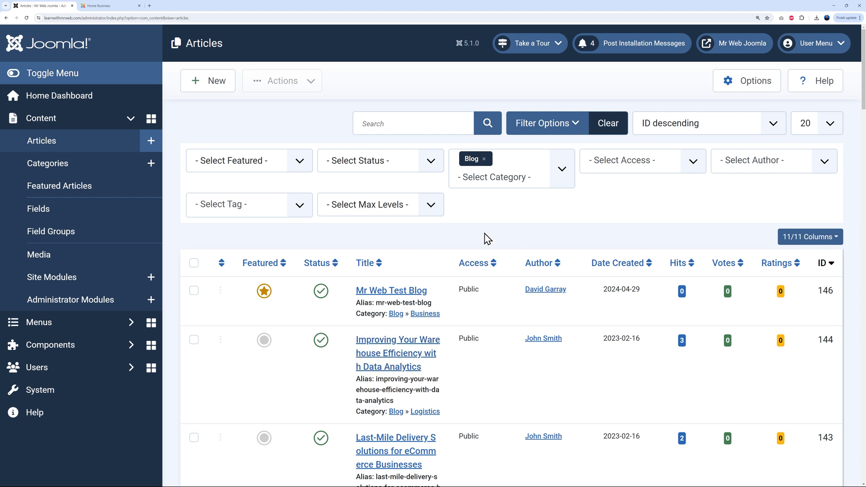
{"action": "left_click", "coordinate": [103, 5]}
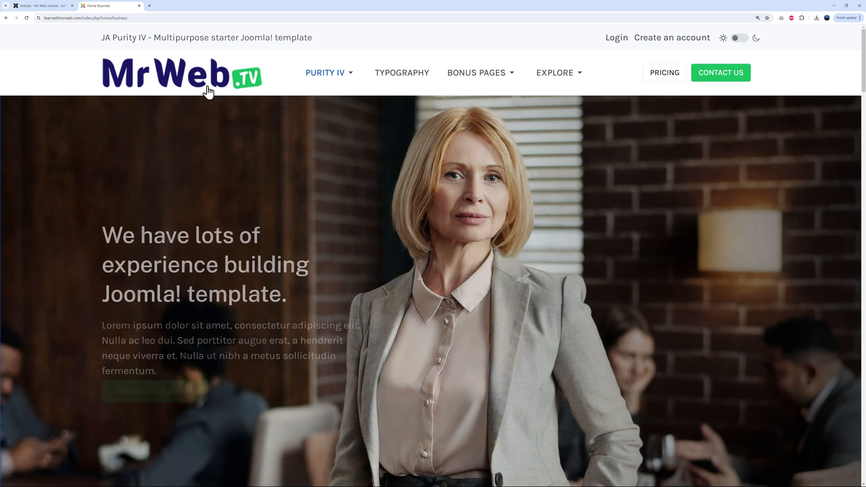
{"action": "left_click", "coordinate": [206, 90]}
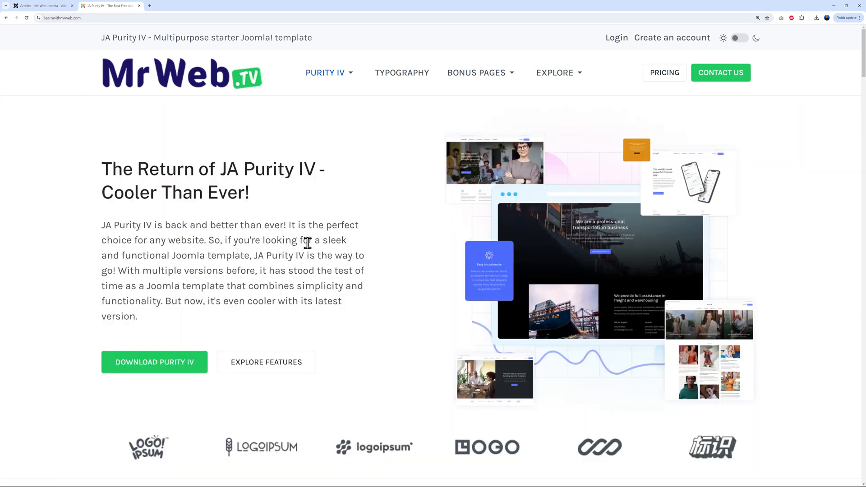
{"action": "scroll", "coordinate": [400, 276], "scroll_direction": "down", "scroll_amount": 12}
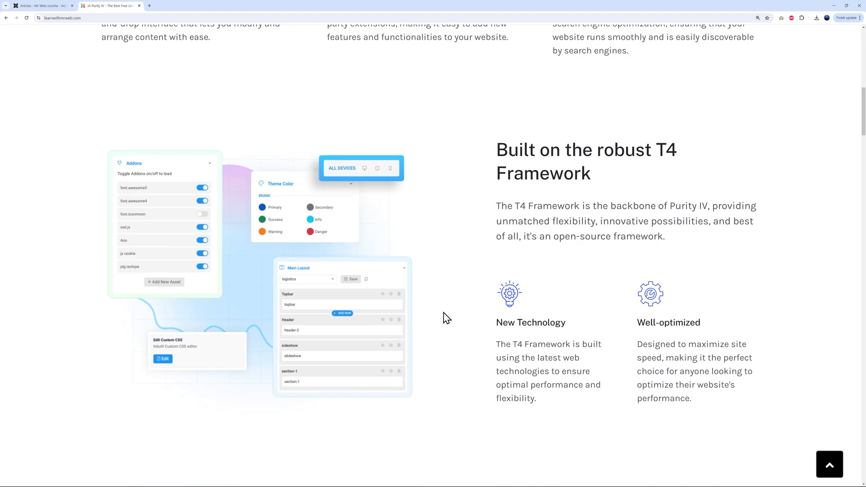
{"action": "scroll", "coordinate": [444, 314], "scroll_direction": "up", "scroll_amount": 12}
{"action": "mouse_move", "coordinate": [357, 74]}
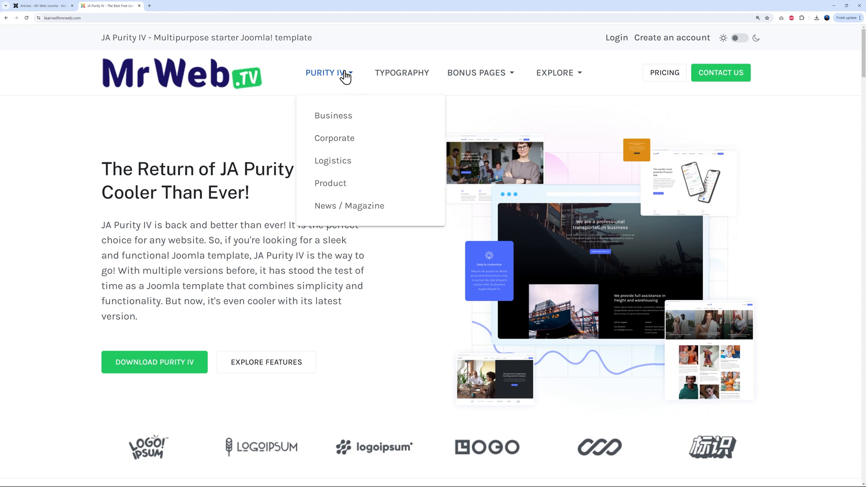
{"action": "left_click", "coordinate": [338, 120]}
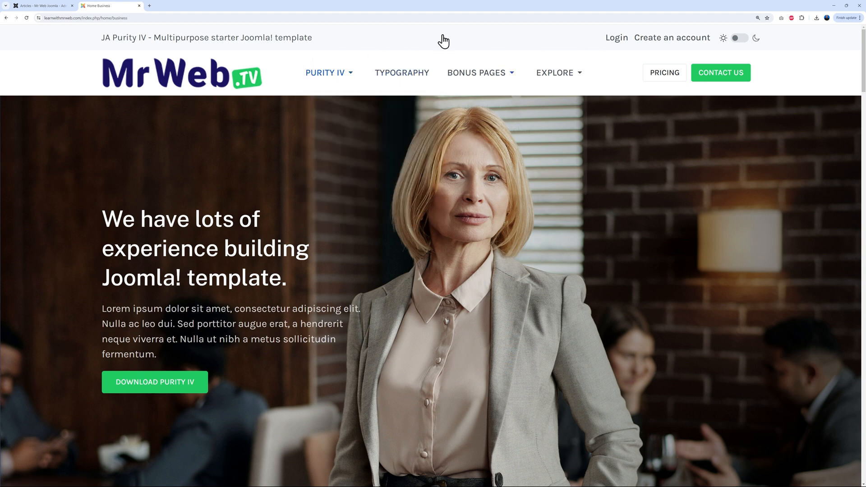
{"action": "left_click", "coordinate": [45, 6]}
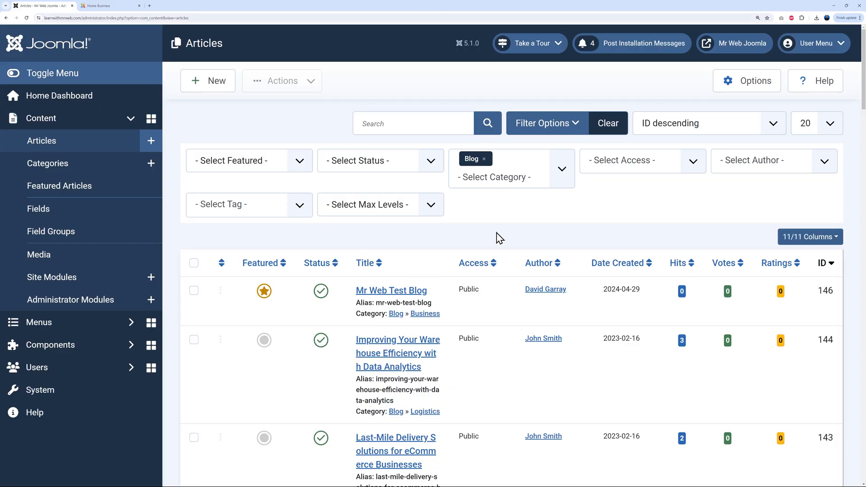
Open the Main Menu items list and compare it with the live site's front page
{"action": "left_click", "coordinate": [57, 323]}
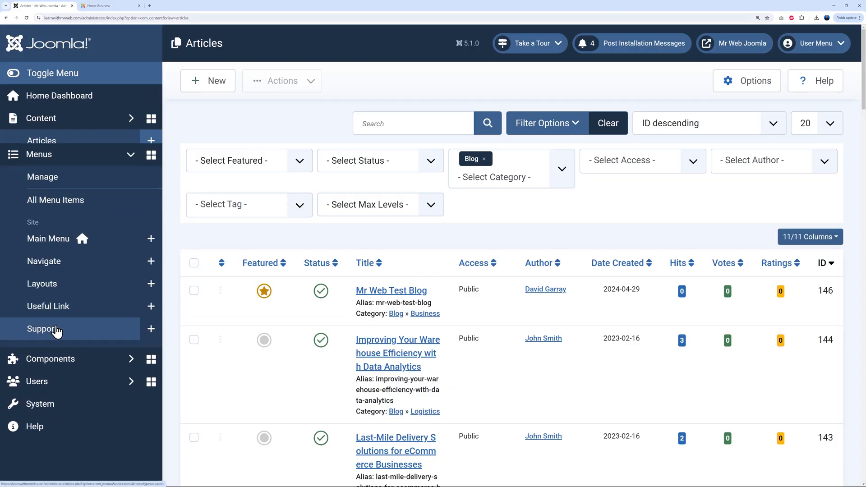
{"action": "left_click", "coordinate": [57, 230]}
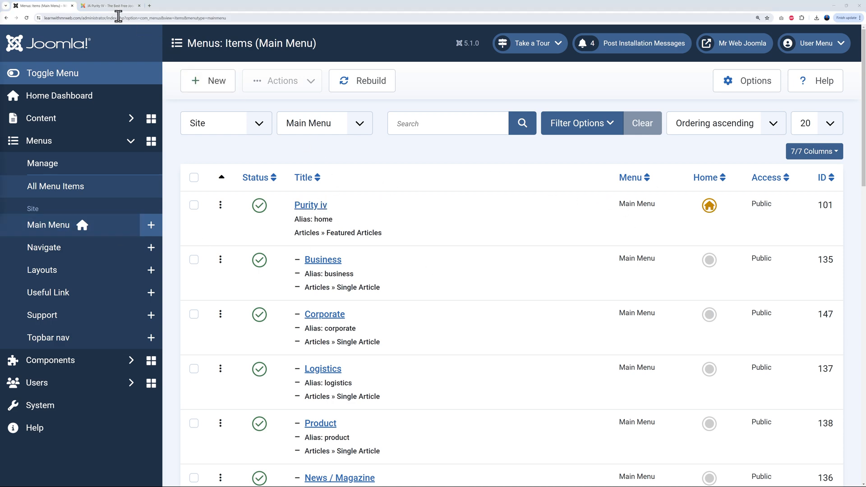
{"action": "left_click", "coordinate": [109, 5]}
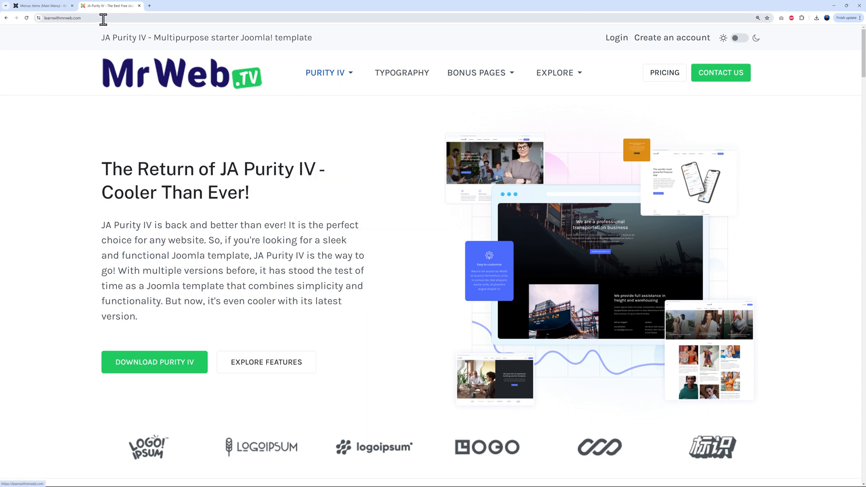
{"action": "left_click", "coordinate": [57, 7]}
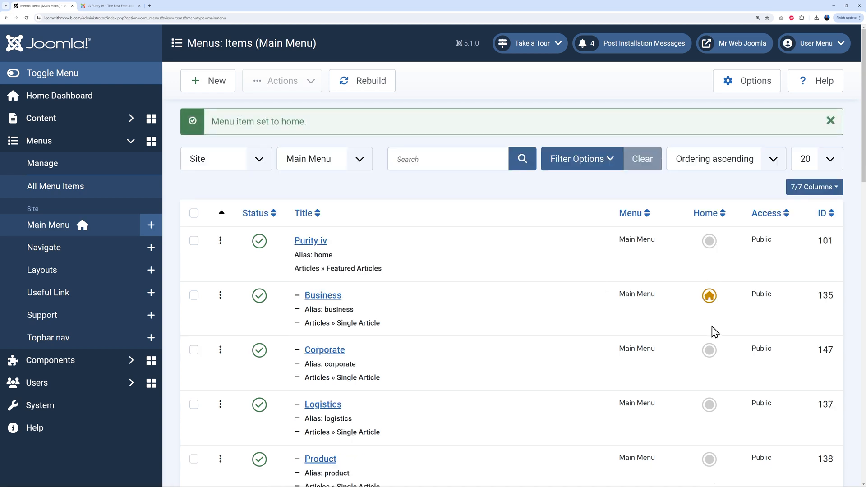
{"action": "left_click", "coordinate": [110, 6]}
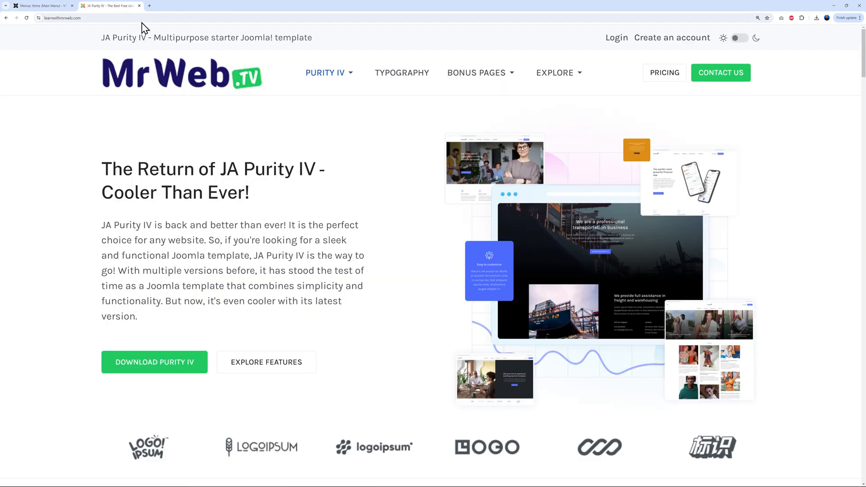
Reload the live site home page and scroll through it to confirm Business is now home
{"action": "left_click", "coordinate": [201, 82]}
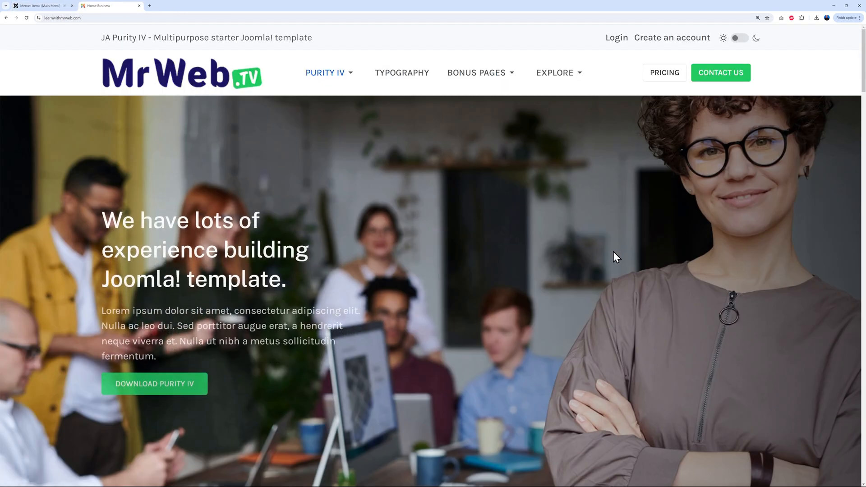
{"action": "scroll", "coordinate": [611, 256], "scroll_direction": "down", "scroll_amount": 3}
{"action": "scroll", "coordinate": [609, 266], "scroll_direction": "down", "scroll_amount": 20}
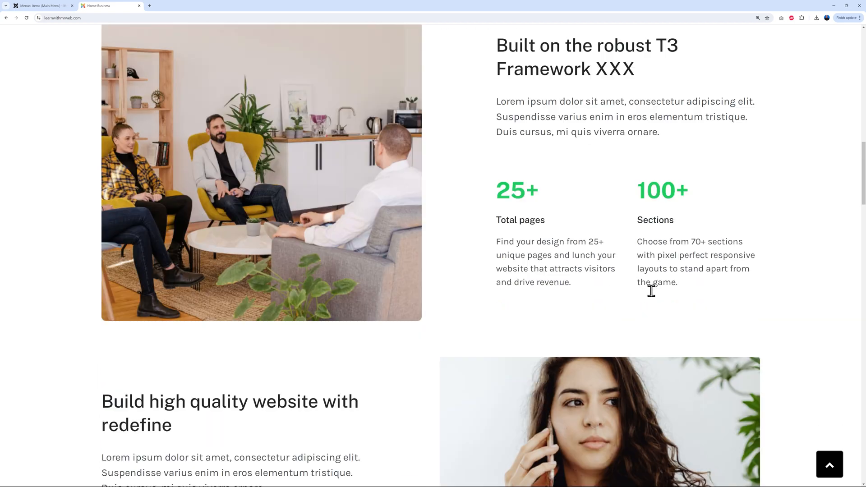
{"action": "scroll", "coordinate": [651, 290], "scroll_direction": "up", "scroll_amount": 20}
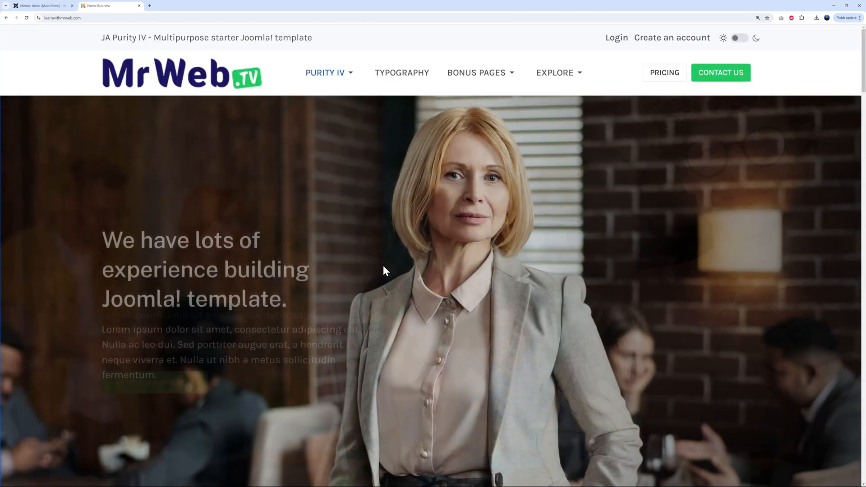
{"action": "mouse_move", "coordinate": [554, 75]}
{"action": "mouse_move", "coordinate": [469, 78]}
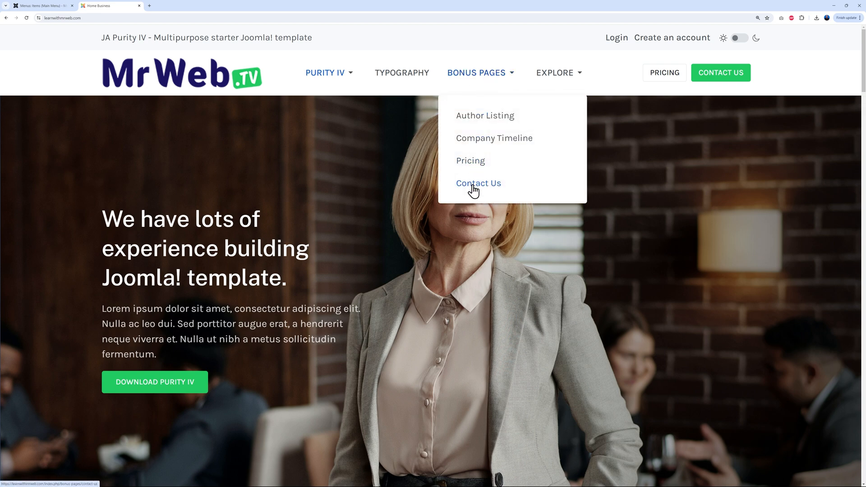
View the Company Timeline page, then return to the Main Menu items list and select Purity iv
{"action": "left_click", "coordinate": [476, 142]}
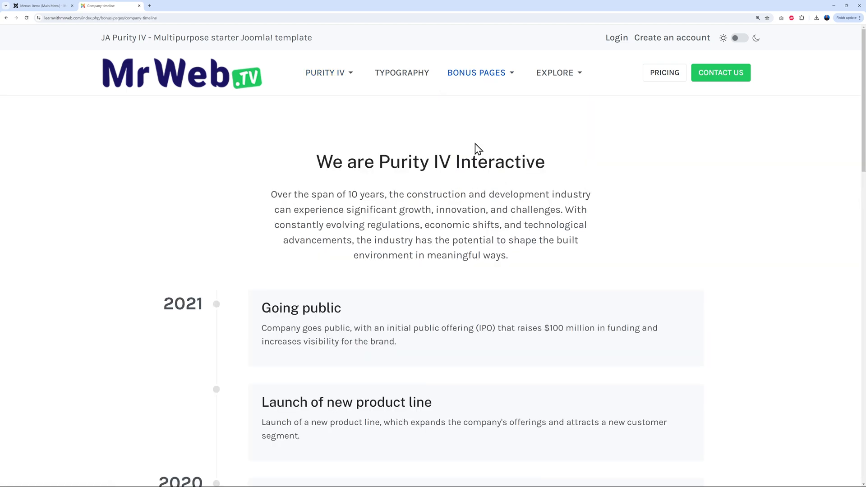
{"action": "scroll", "coordinate": [606, 270], "scroll_direction": "down", "scroll_amount": 10}
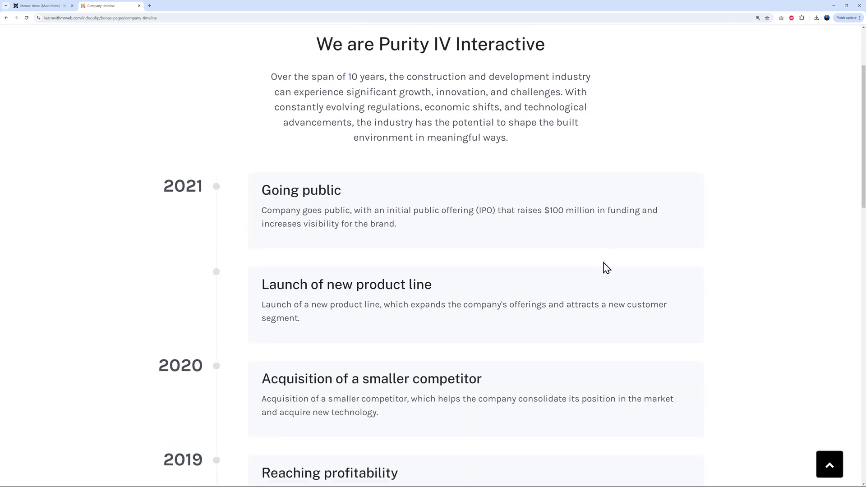
{"action": "scroll", "coordinate": [610, 280], "scroll_direction": "up", "scroll_amount": 10}
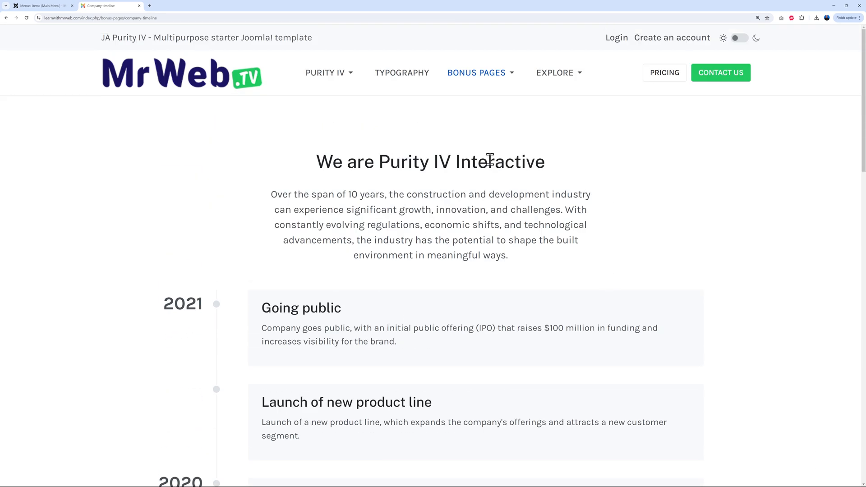
{"action": "left_click", "coordinate": [46, 6]}
{"action": "left_click", "coordinate": [453, 253]}
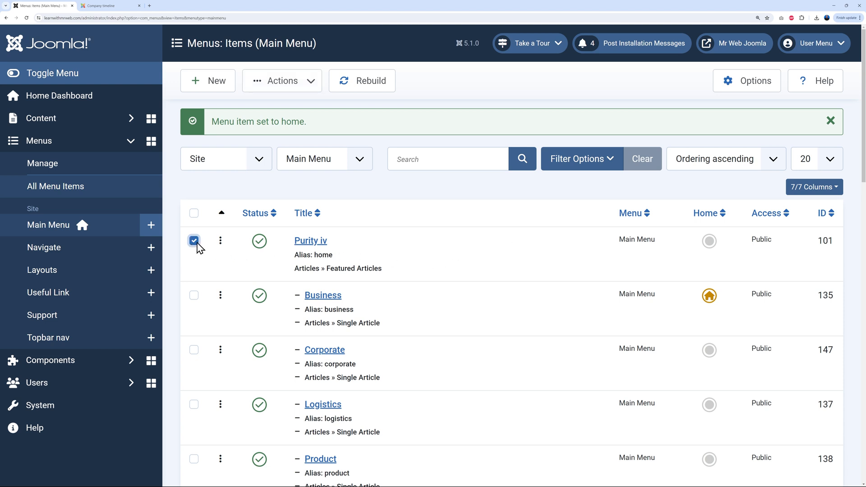
Tick the Corporate, Logistics, Product, News / Magazine, Services and Typography menu items
{"action": "scroll", "coordinate": [478, 313], "scroll_direction": "down", "scroll_amount": 2}
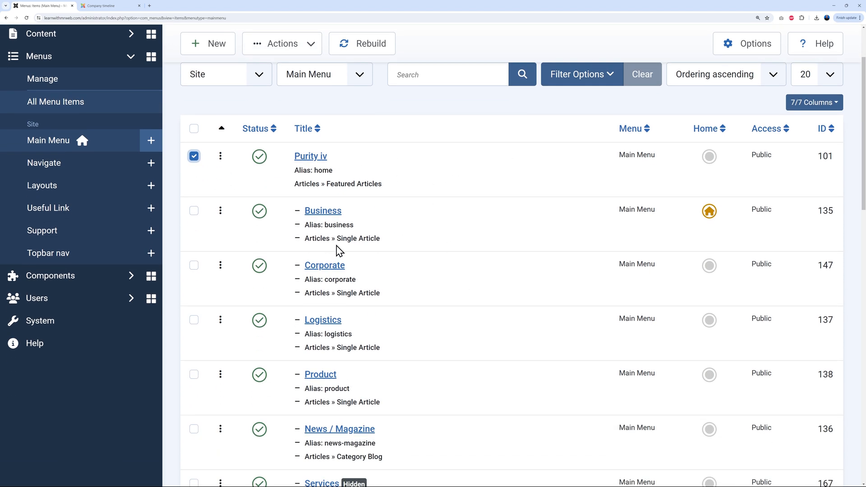
{"action": "left_click", "coordinate": [193, 266]}
{"action": "left_click", "coordinate": [194, 320]}
{"action": "scroll", "coordinate": [384, 323], "scroll_direction": "down", "scroll_amount": 2}
{"action": "left_click", "coordinate": [194, 263]}
{"action": "scroll", "coordinate": [552, 299], "scroll_direction": "down", "scroll_amount": 2}
{"action": "left_click", "coordinate": [194, 206]}
{"action": "scroll", "coordinate": [457, 296], "scroll_direction": "down", "scroll_amount": 2}
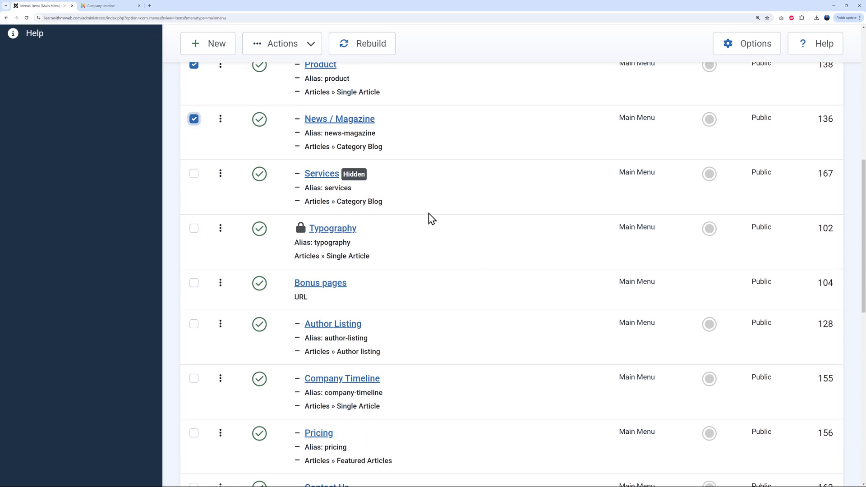
{"action": "left_click", "coordinate": [194, 175]}
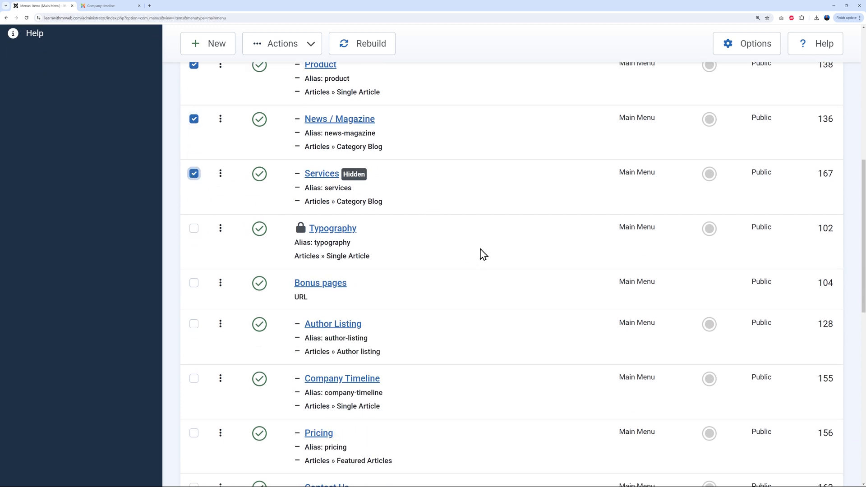
{"action": "left_click", "coordinate": [194, 228]}
Tick Author Listing, Company Timeline and the remaining lower items, then trash all checked items
{"action": "scroll", "coordinate": [441, 268], "scroll_direction": "down", "scroll_amount": 3}
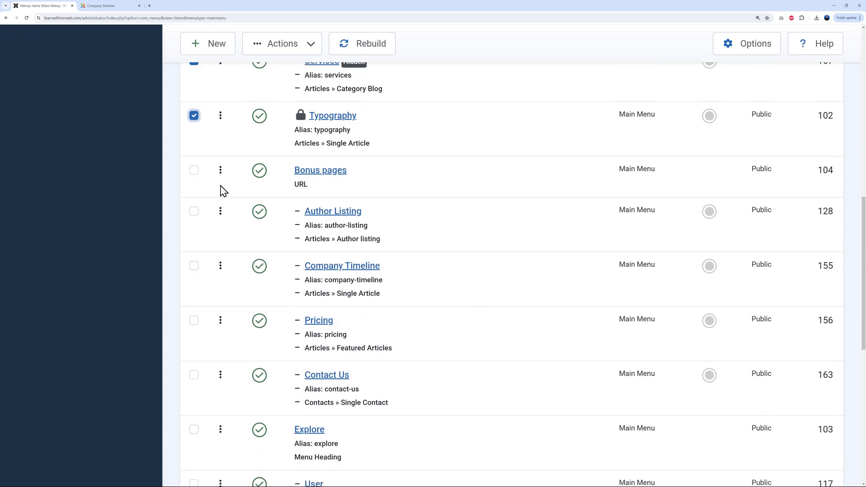
{"action": "left_click", "coordinate": [194, 172]}
{"action": "left_click", "coordinate": [194, 211]}
{"action": "left_click", "coordinate": [194, 266]}
{"action": "scroll", "coordinate": [532, 272], "scroll_direction": "down", "scroll_amount": 10}
{"action": "left_click", "coordinate": [498, 315], "text": "shift"}
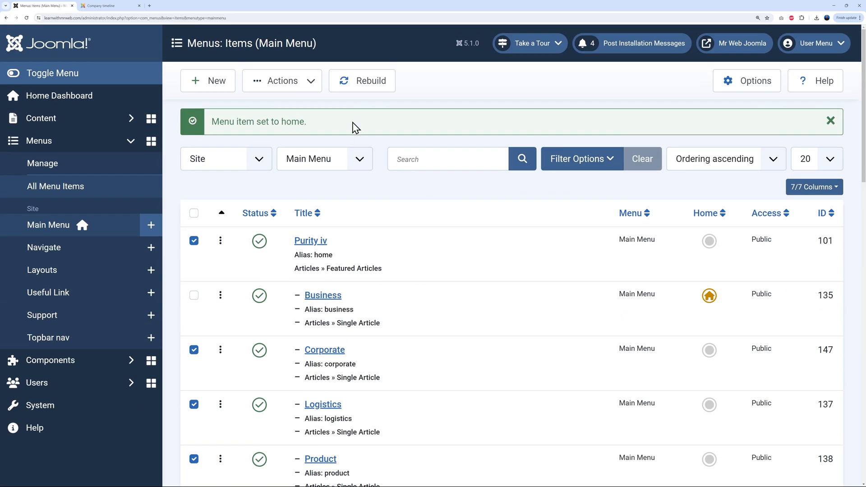
{"action": "left_click", "coordinate": [311, 88]}
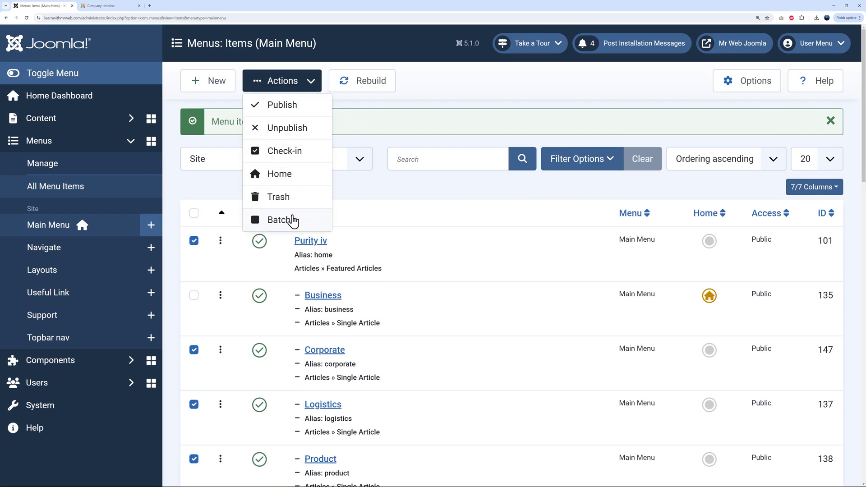
{"action": "left_click", "coordinate": [285, 200]}
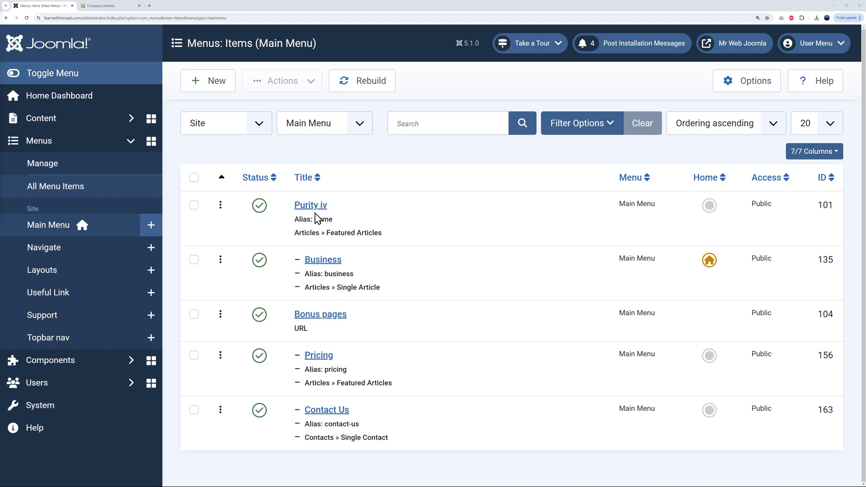
Make Business a top-level menu item with No parent and save it
{"action": "left_click", "coordinate": [327, 267]}
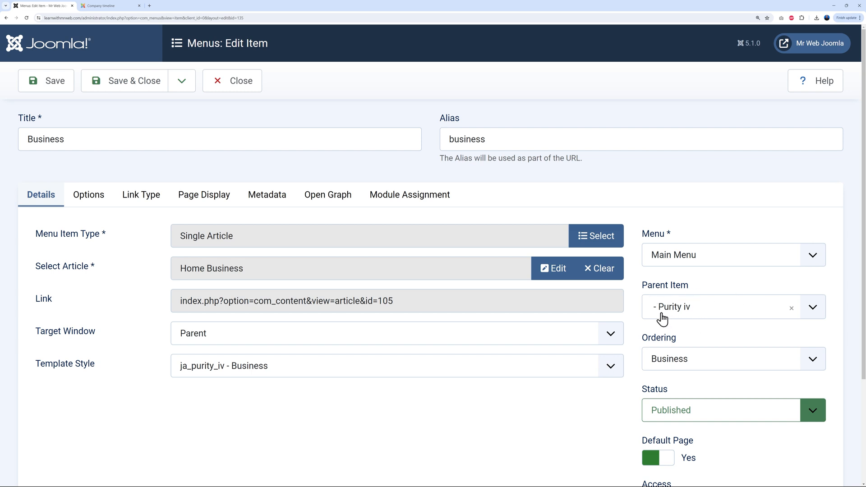
{"action": "left_click", "coordinate": [810, 313]}
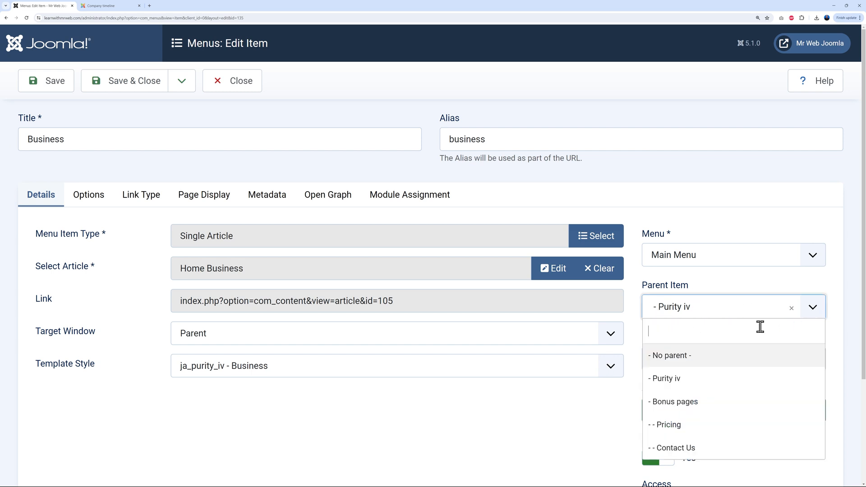
{"action": "left_click", "coordinate": [688, 357]}
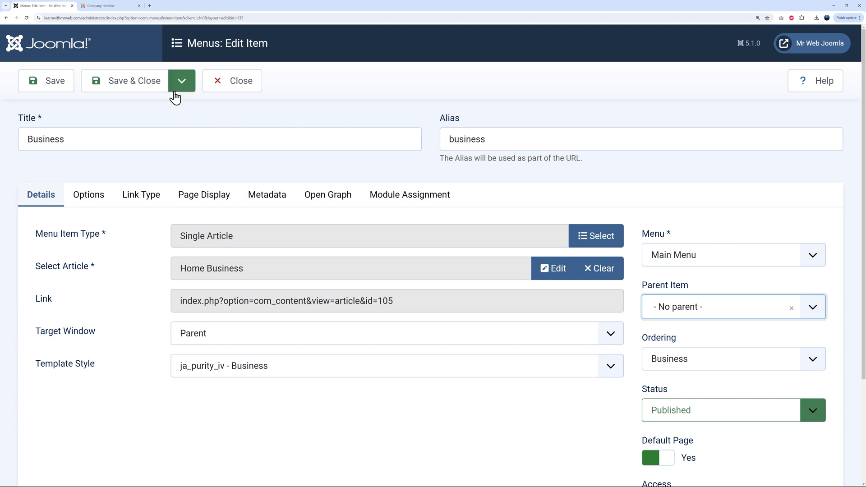
{"action": "left_click", "coordinate": [143, 92]}
{"action": "scroll", "coordinate": [522, 276], "scroll_direction": "down", "scroll_amount": 1}
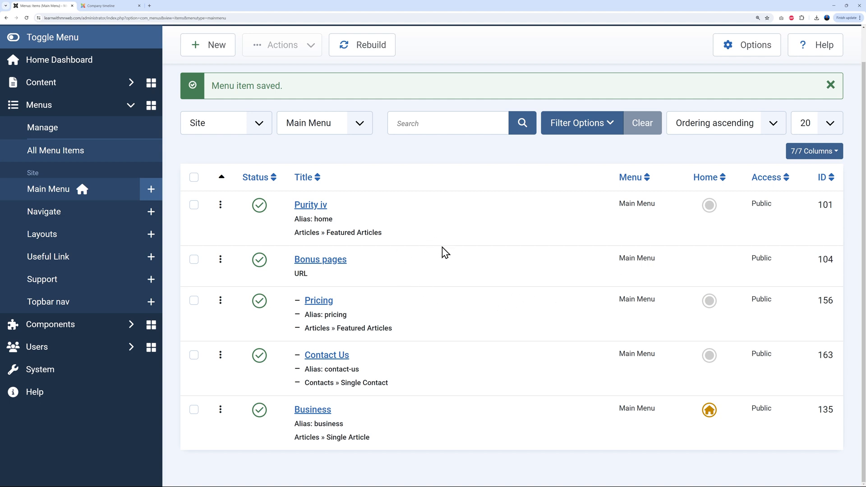
Trash the Purity iv menu item
{"action": "left_click", "coordinate": [194, 206]}
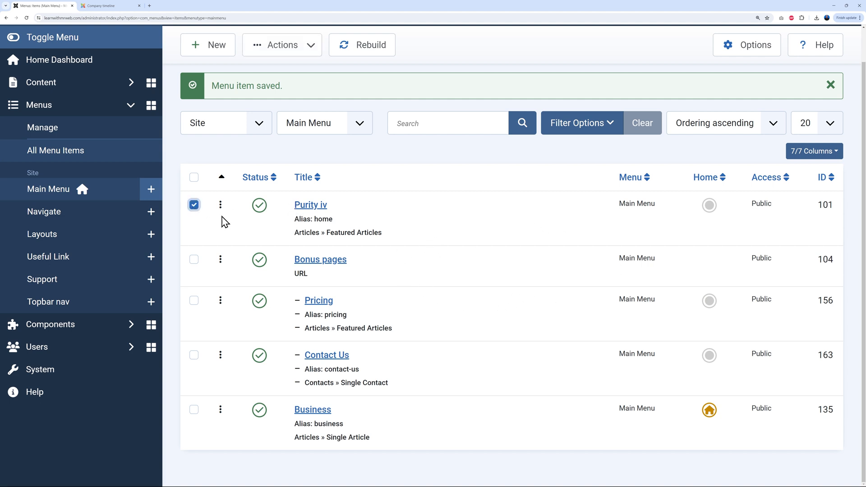
{"action": "left_click", "coordinate": [311, 45]}
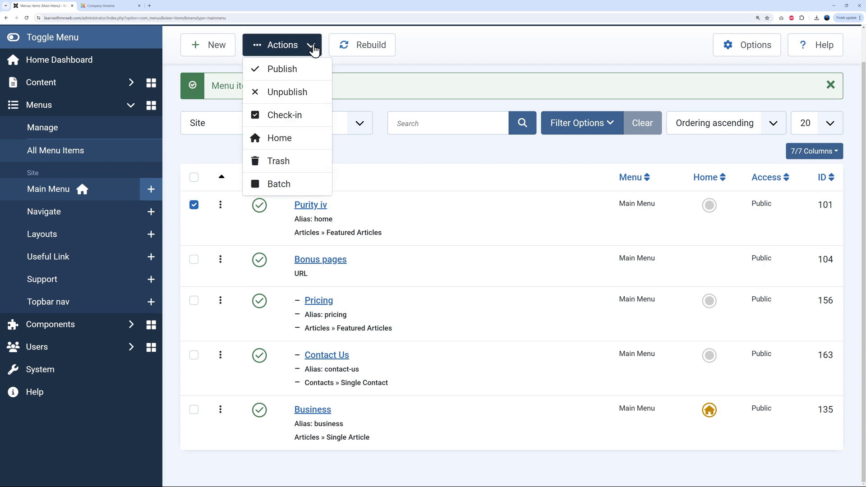
{"action": "left_click", "coordinate": [286, 160]}
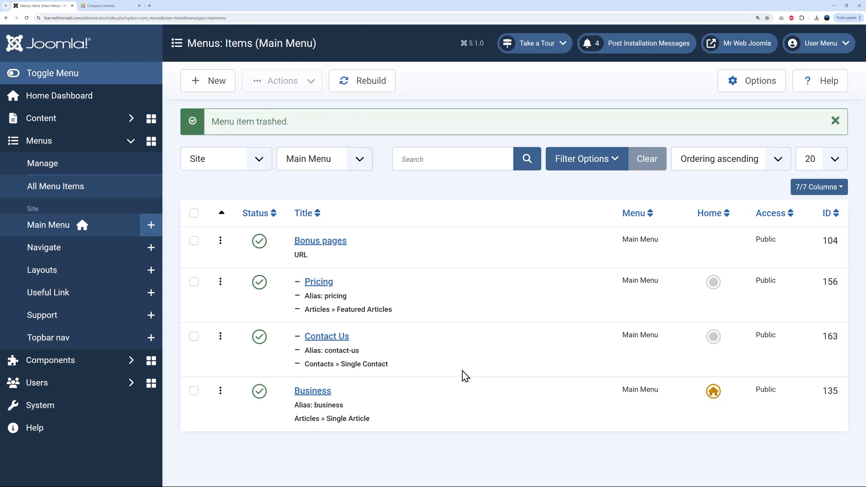
Set Pricing and Contact Us to No parent so both become top-level items
{"action": "left_click", "coordinate": [324, 283]}
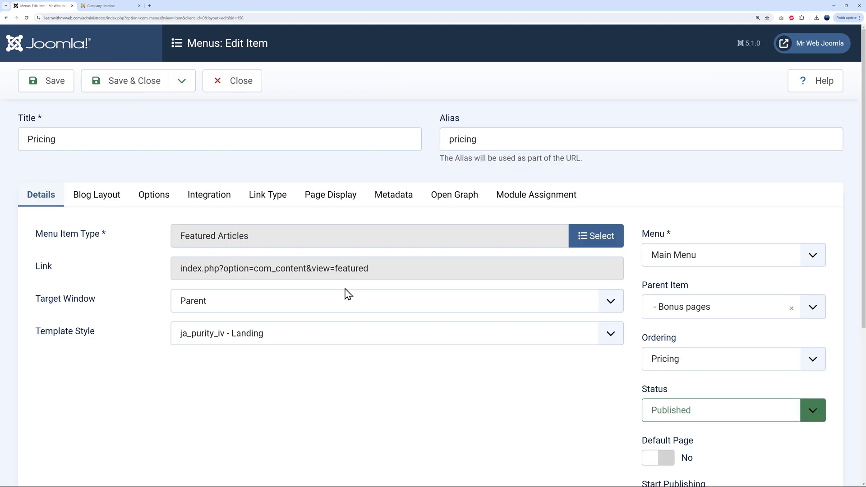
{"action": "left_click", "coordinate": [813, 308]}
{"action": "left_click", "coordinate": [698, 360]}
{"action": "left_click", "coordinate": [140, 88]}
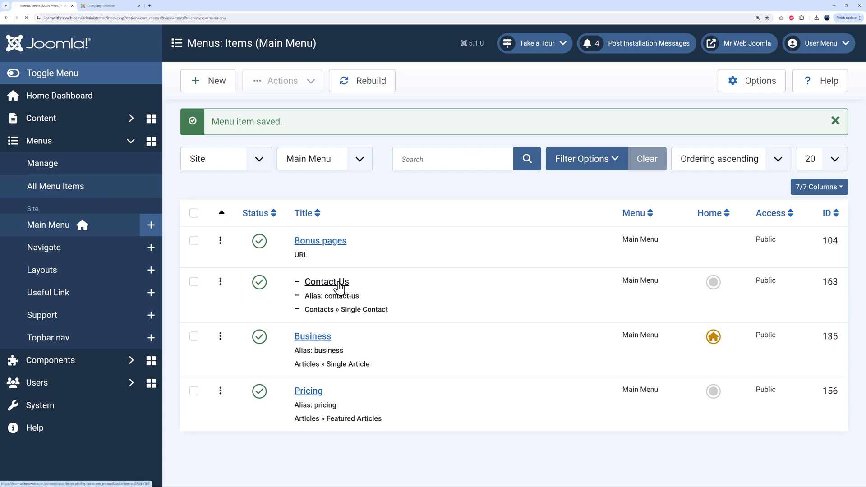
{"action": "left_click", "coordinate": [339, 281]}
{"action": "left_click", "coordinate": [814, 310]}
{"action": "left_click", "coordinate": [694, 361]}
{"action": "left_click", "coordinate": [147, 87]}
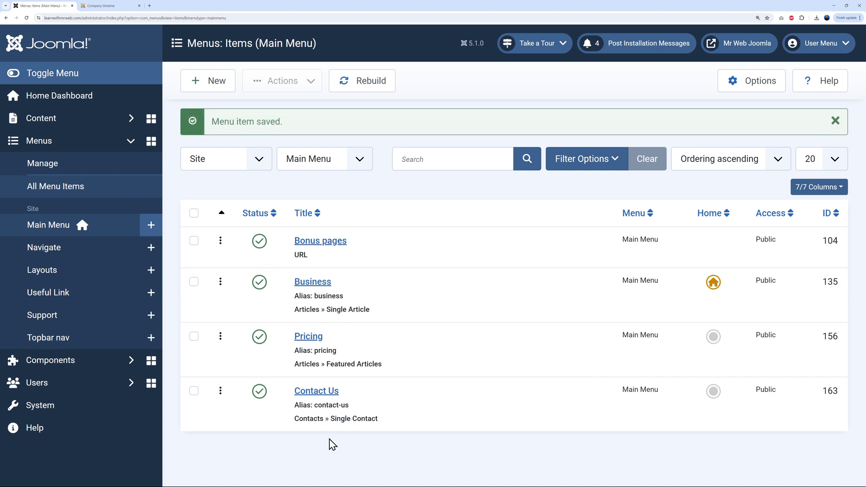
Trash the Bonus pages menu item
{"action": "left_click", "coordinate": [194, 242]}
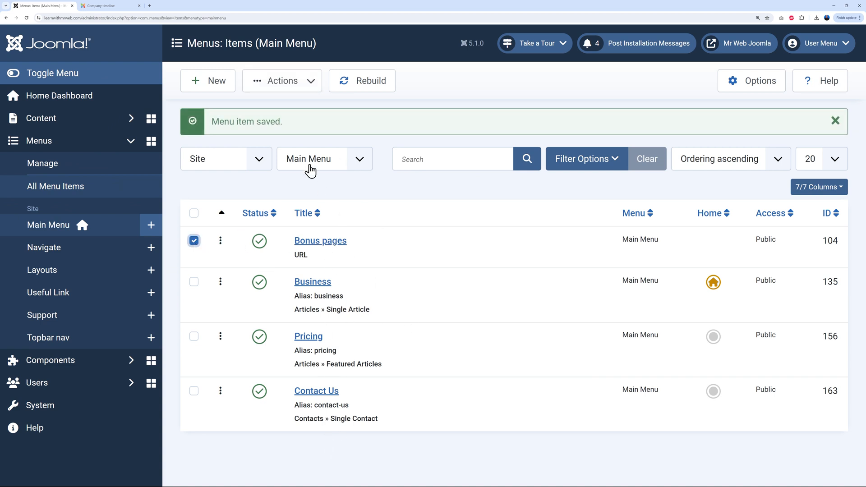
{"action": "left_click", "coordinate": [309, 86]}
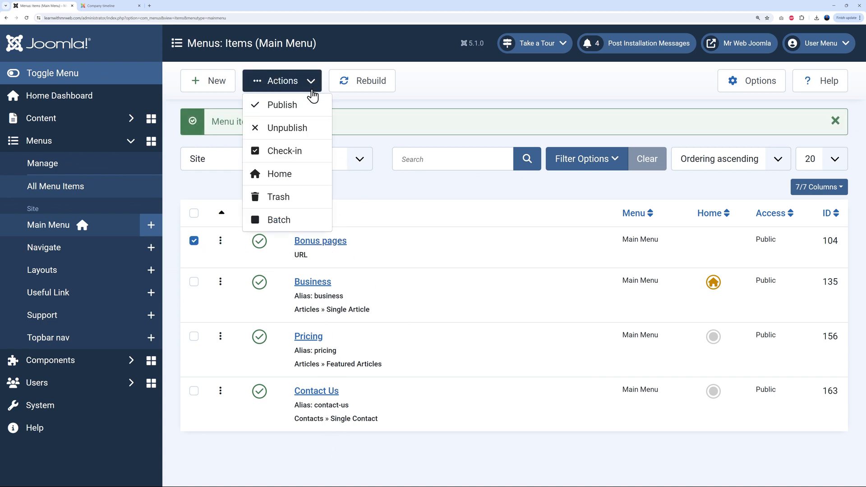
{"action": "left_click", "coordinate": [289, 202]}
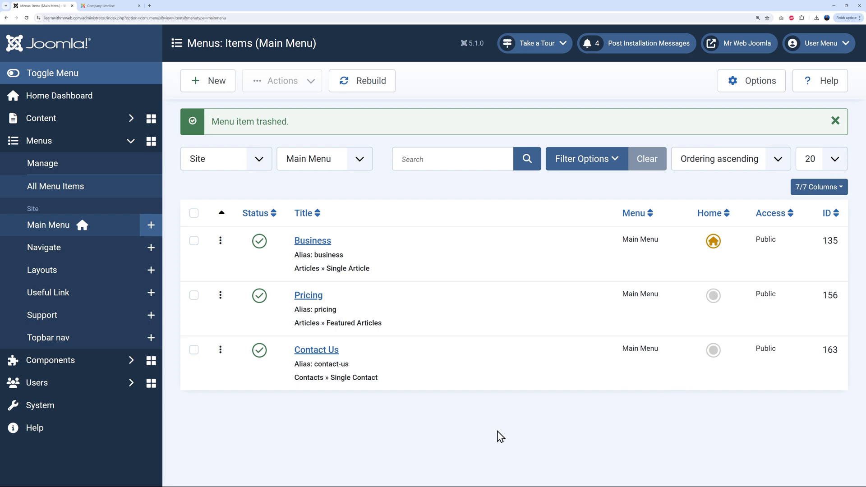
{"action": "left_click", "coordinate": [126, 6]}
Rename the Business menu item to Home, save it, and reload the live site's navigation
{"action": "left_click", "coordinate": [166, 81]}
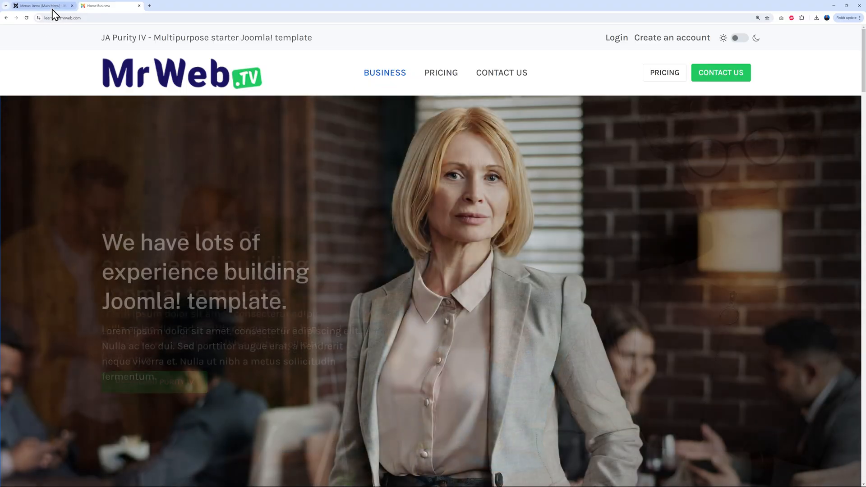
{"action": "left_click", "coordinate": [32, 5]}
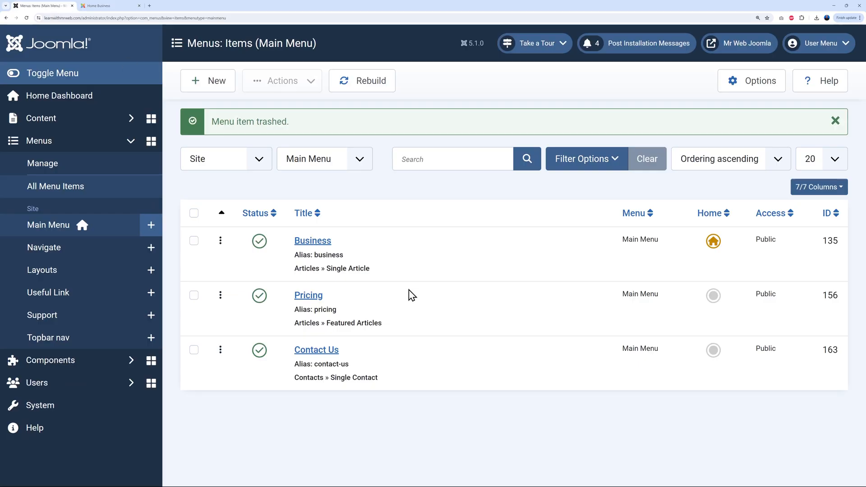
{"action": "left_click", "coordinate": [310, 244]}
{"action": "double_click", "coordinate": [67, 141]}
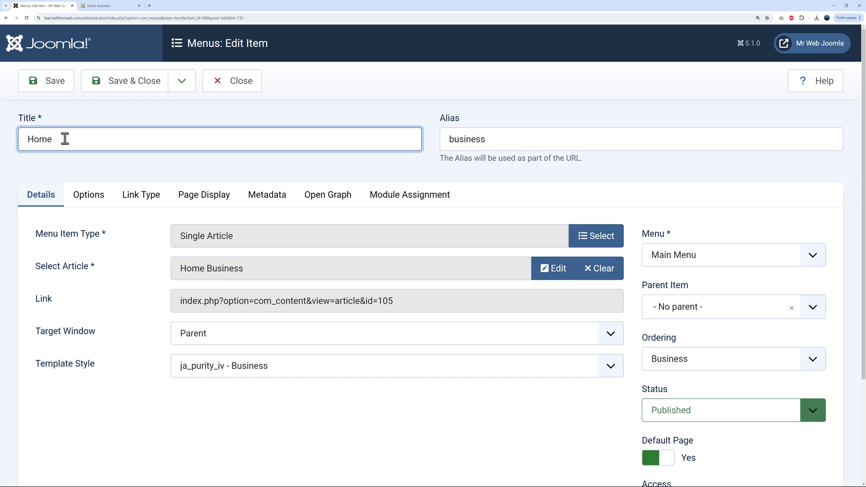
{"action": "left_click", "coordinate": [127, 90]}
{"action": "left_click", "coordinate": [115, 5]}
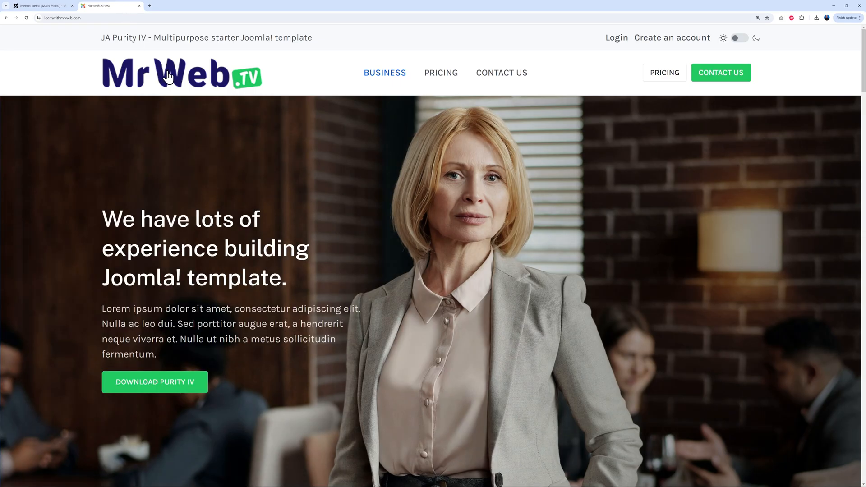
{"action": "left_click", "coordinate": [168, 74]}
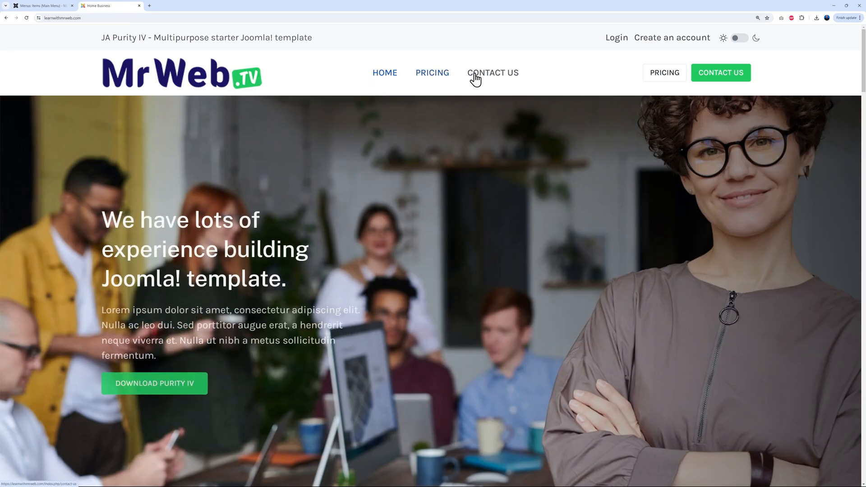